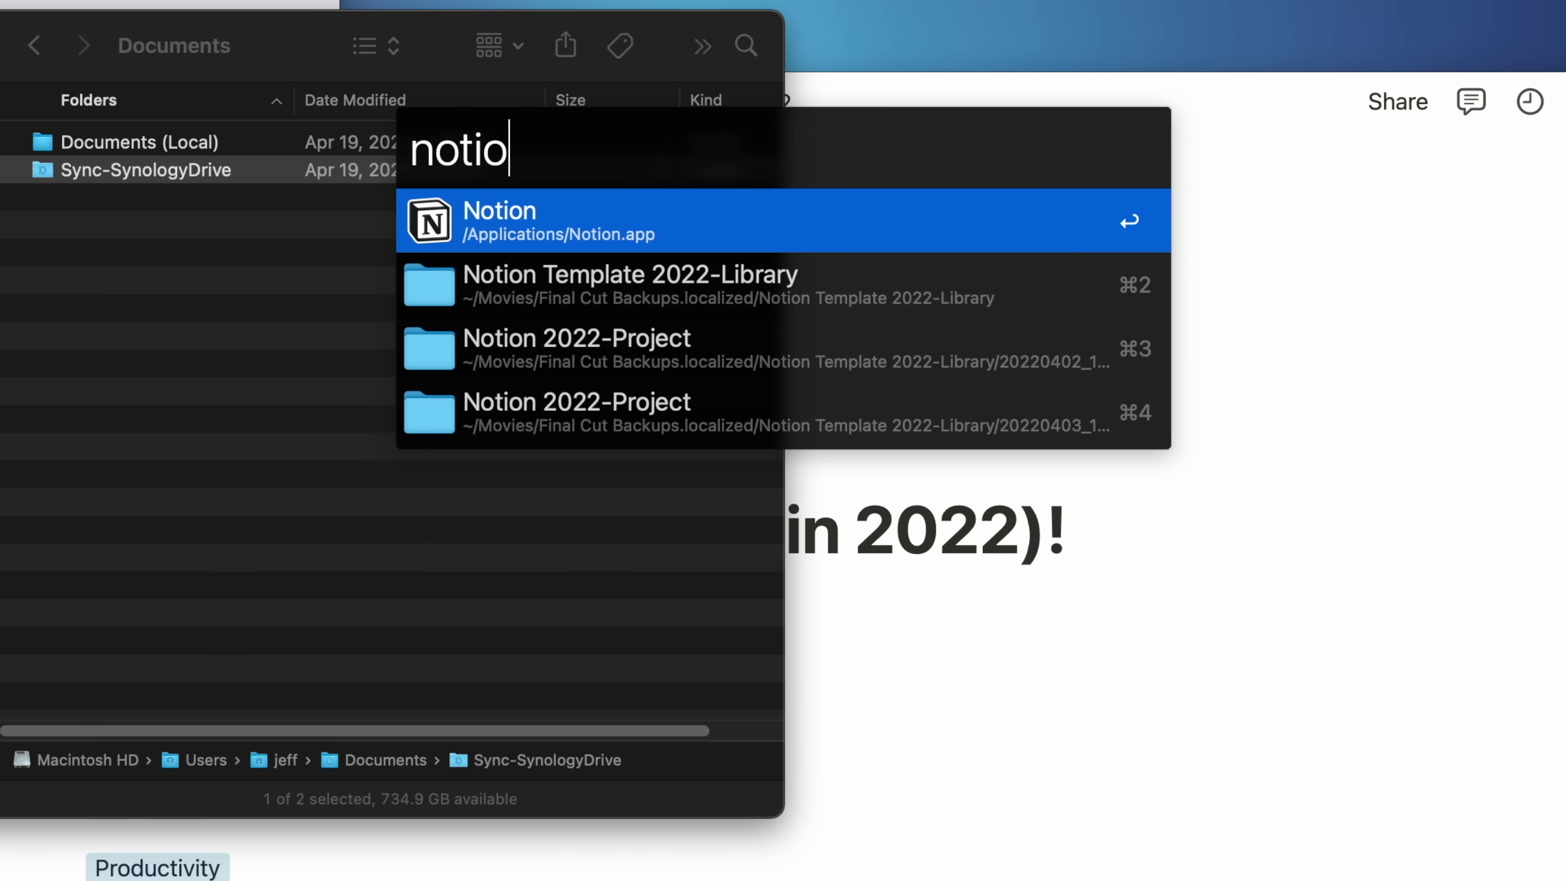
# Open Notion from Alfred's 'noti' results and switch to the Google Chat window
pyautogui.press('Return')
pyautogui.hotkey('ctrl', 'shift', 'z')
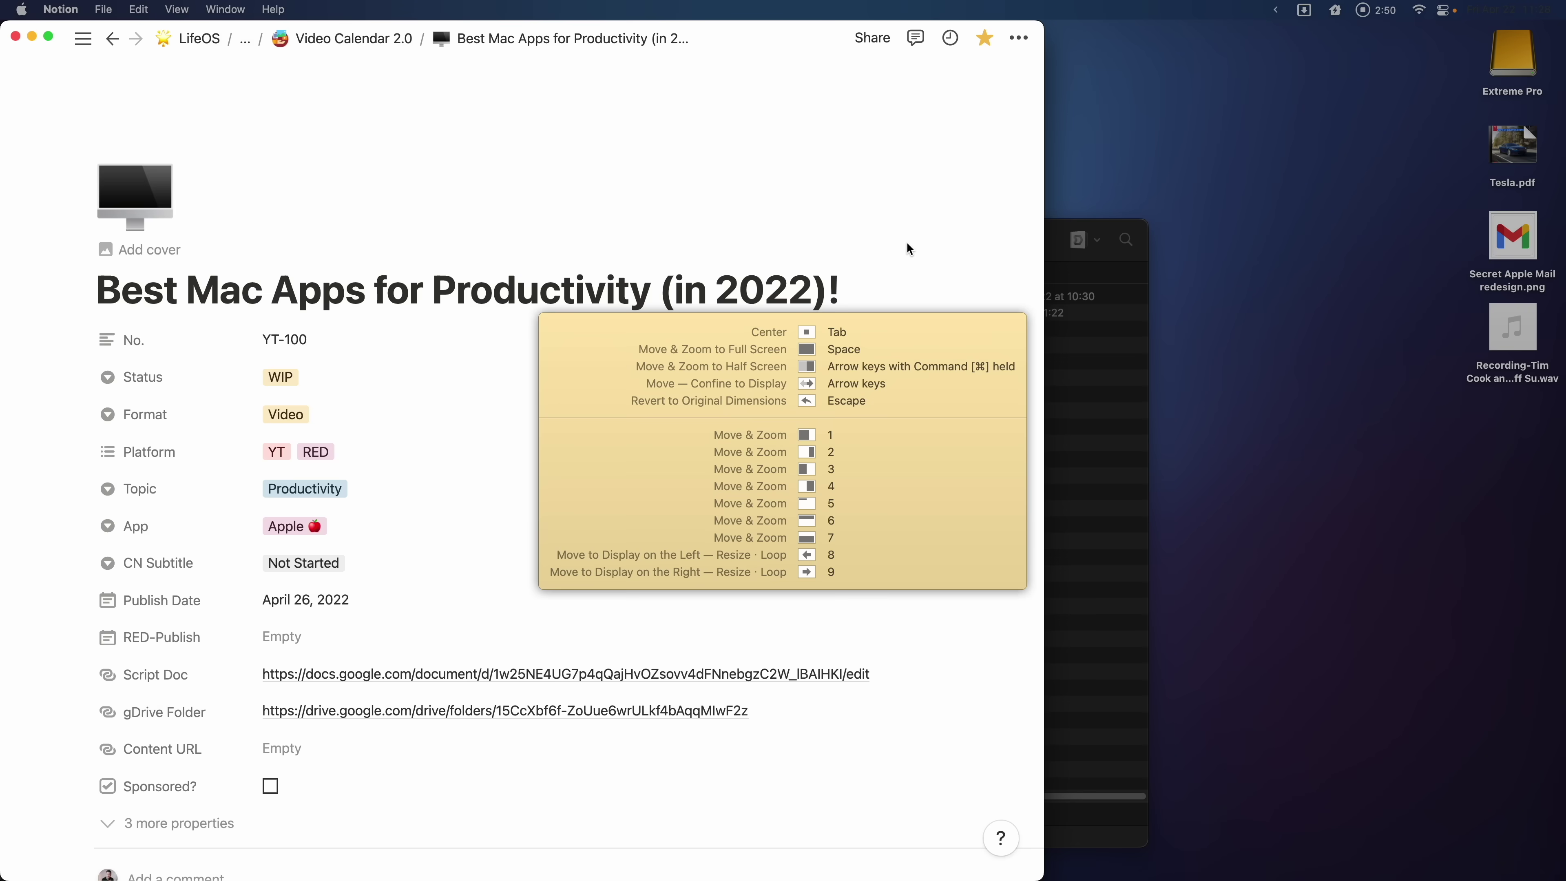
pyautogui.press('Escape')
pyautogui.hotkey('alt', 'Tab')
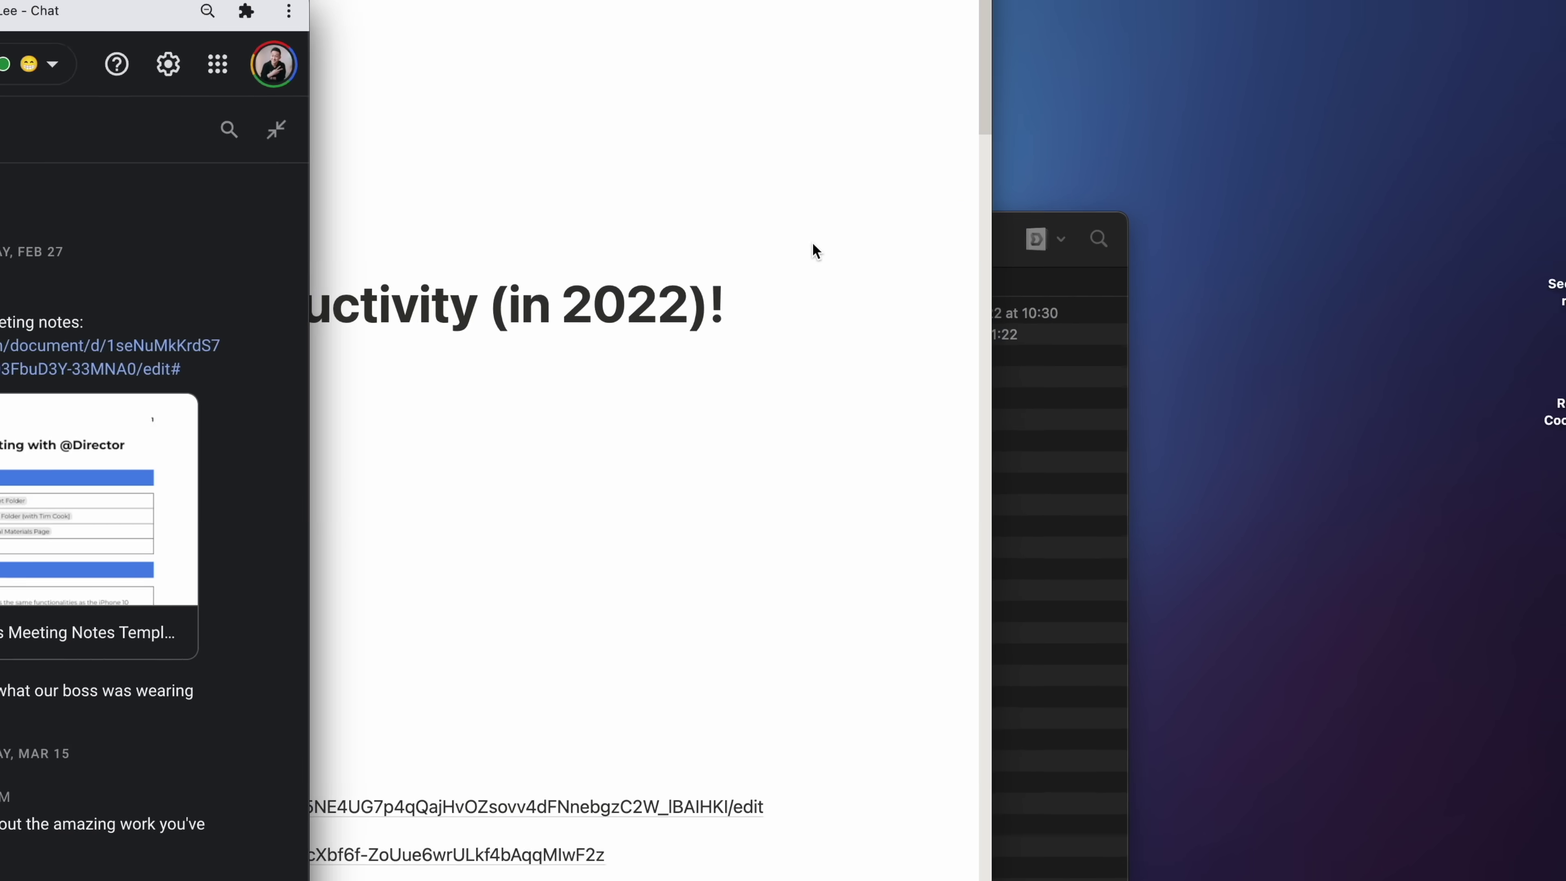
# Snap Google Chat into the right third, then run Alfred's 'empty' Trash command
pyautogui.hotkey('ctrl', 'shift', 'z')
pyautogui.press('Right')
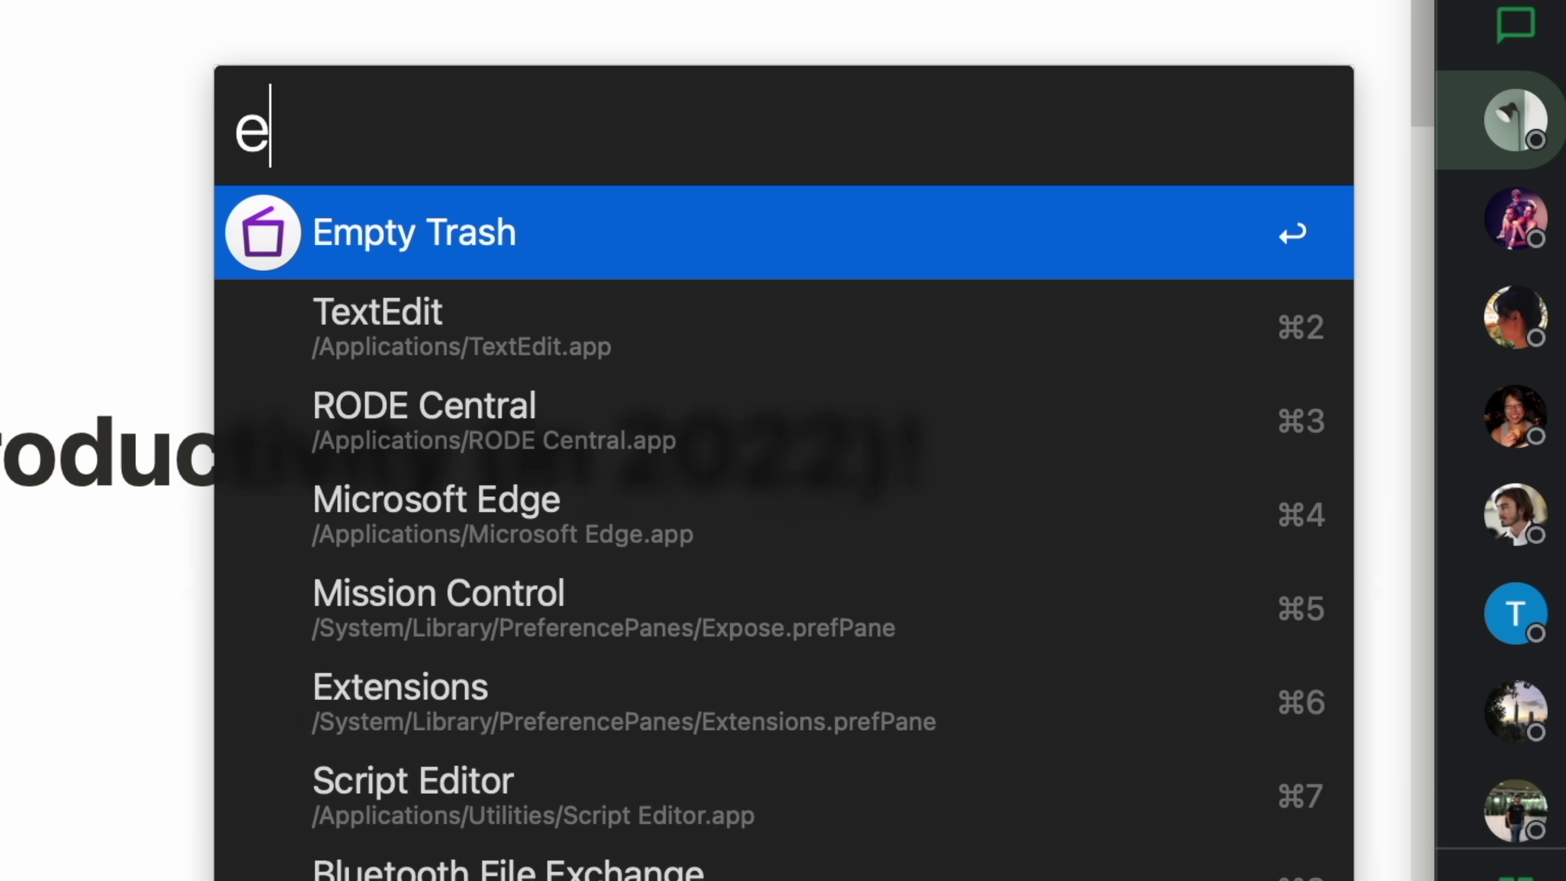
pyautogui.write('mpty')
pyautogui.press('Return')
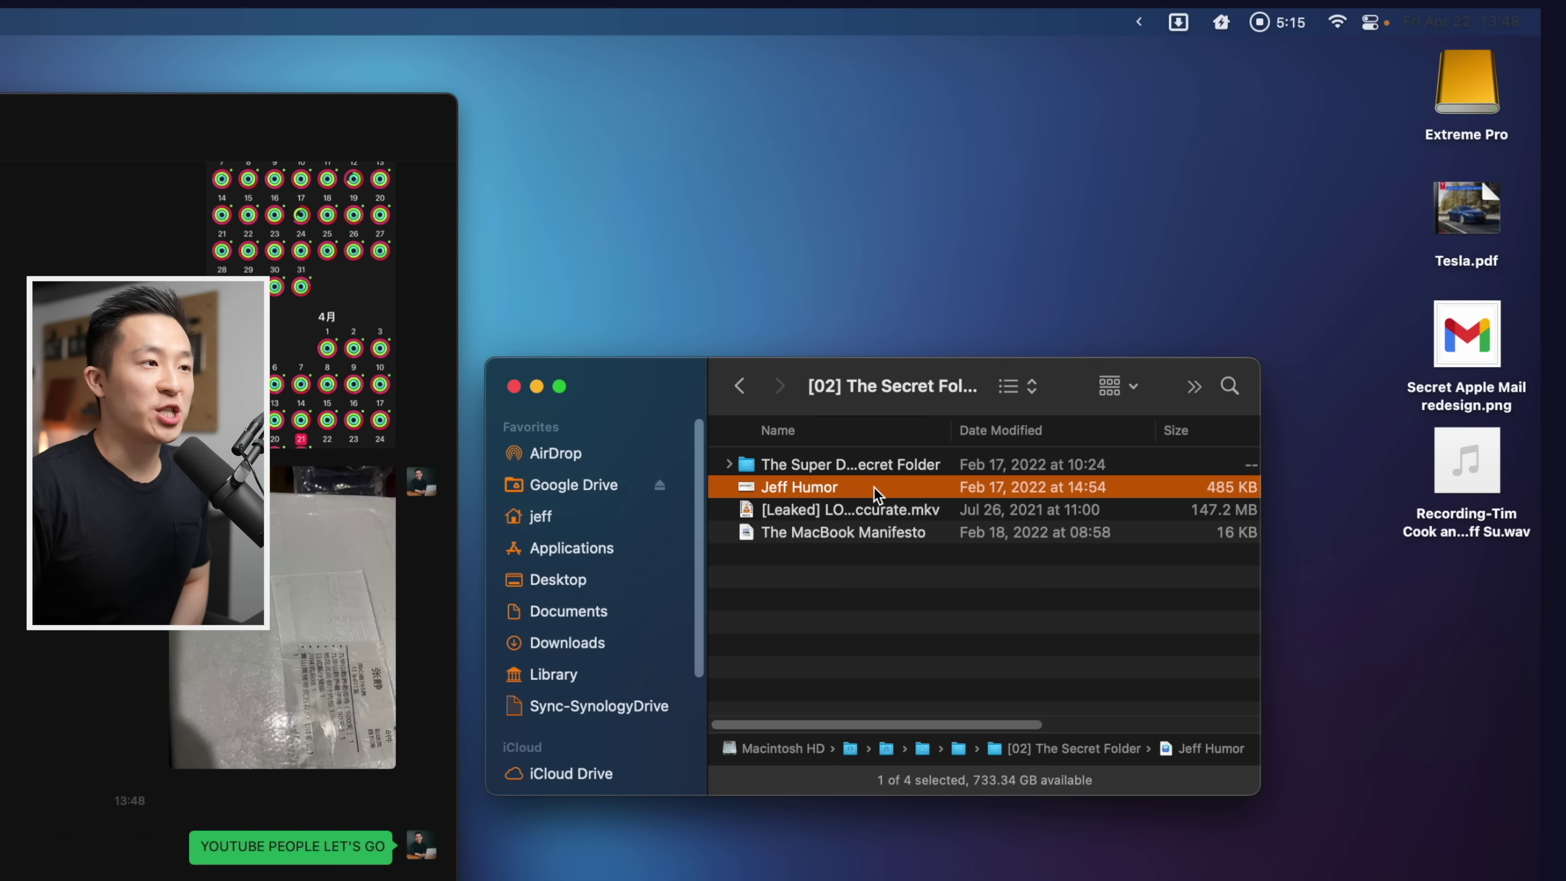
# AirDrop the humor file, then stash Tesla.pdf, the Apple Mail redesign image and the .wav on the Drop Bar
pyautogui.moveTo(878, 493); pyautogui.dragTo(1135, 460)
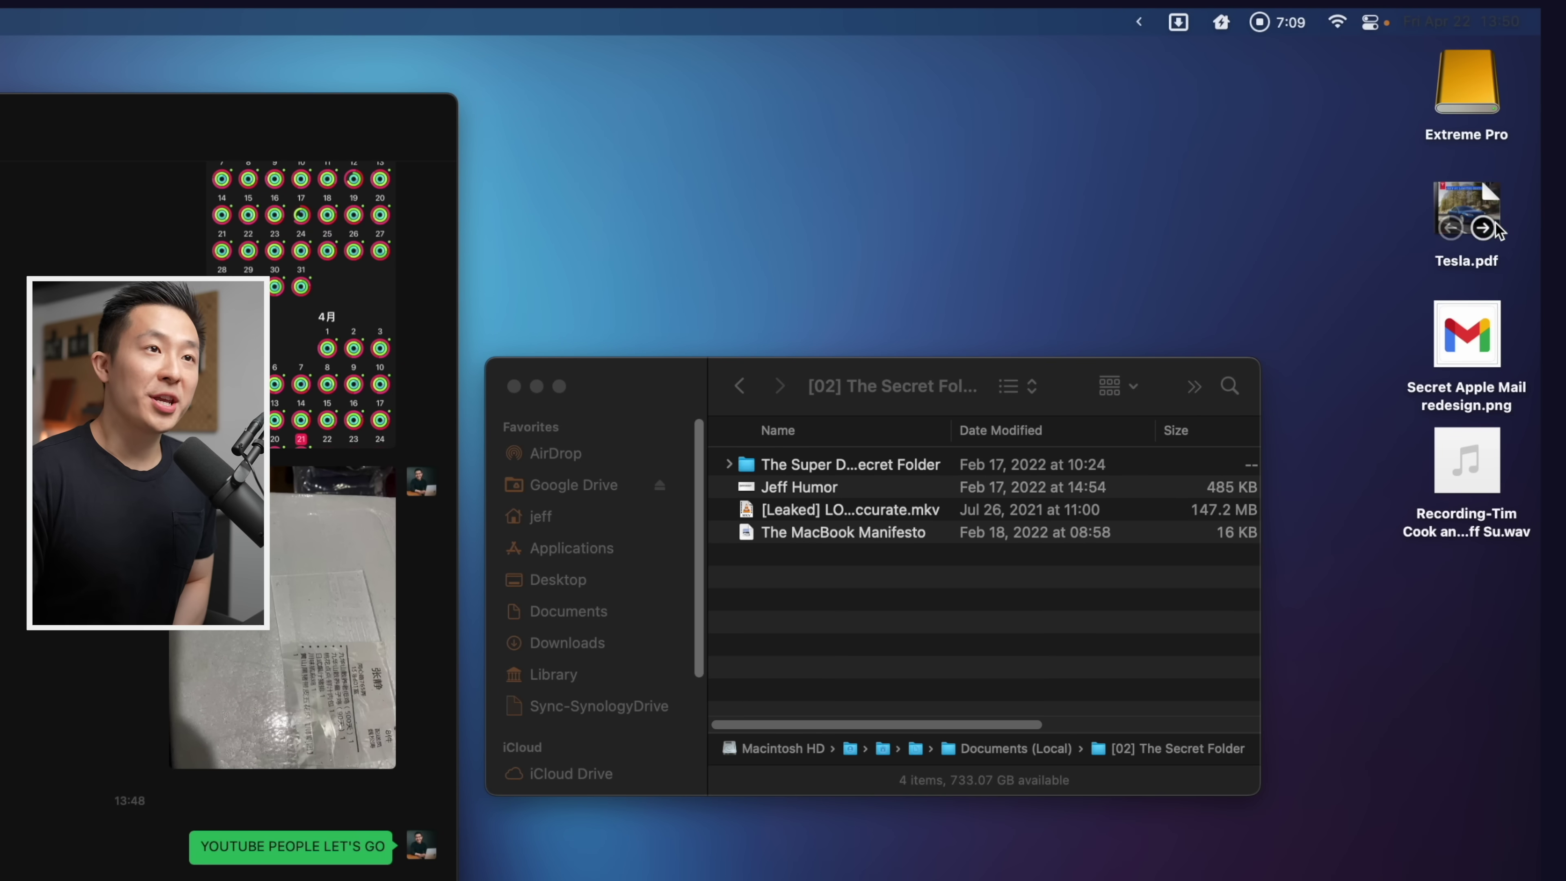
pyautogui.moveTo(1467, 213); pyautogui.dragTo(1134, 149)
pyautogui.click(1446, 333)
pyautogui.moveTo(1437, 321); pyautogui.dragTo(1136, 163)
pyautogui.moveTo(1505, 475); pyautogui.dragTo(1141, 148)
pyautogui.click(1178, 22)
# Drop the three stashed files as one stack into the WeChat File Transfer chat
pyautogui.moveTo(1370, 125); pyautogui.dragTo(1185, 154)
pyautogui.moveTo(1311, 154); pyautogui.dragTo(0, 880)
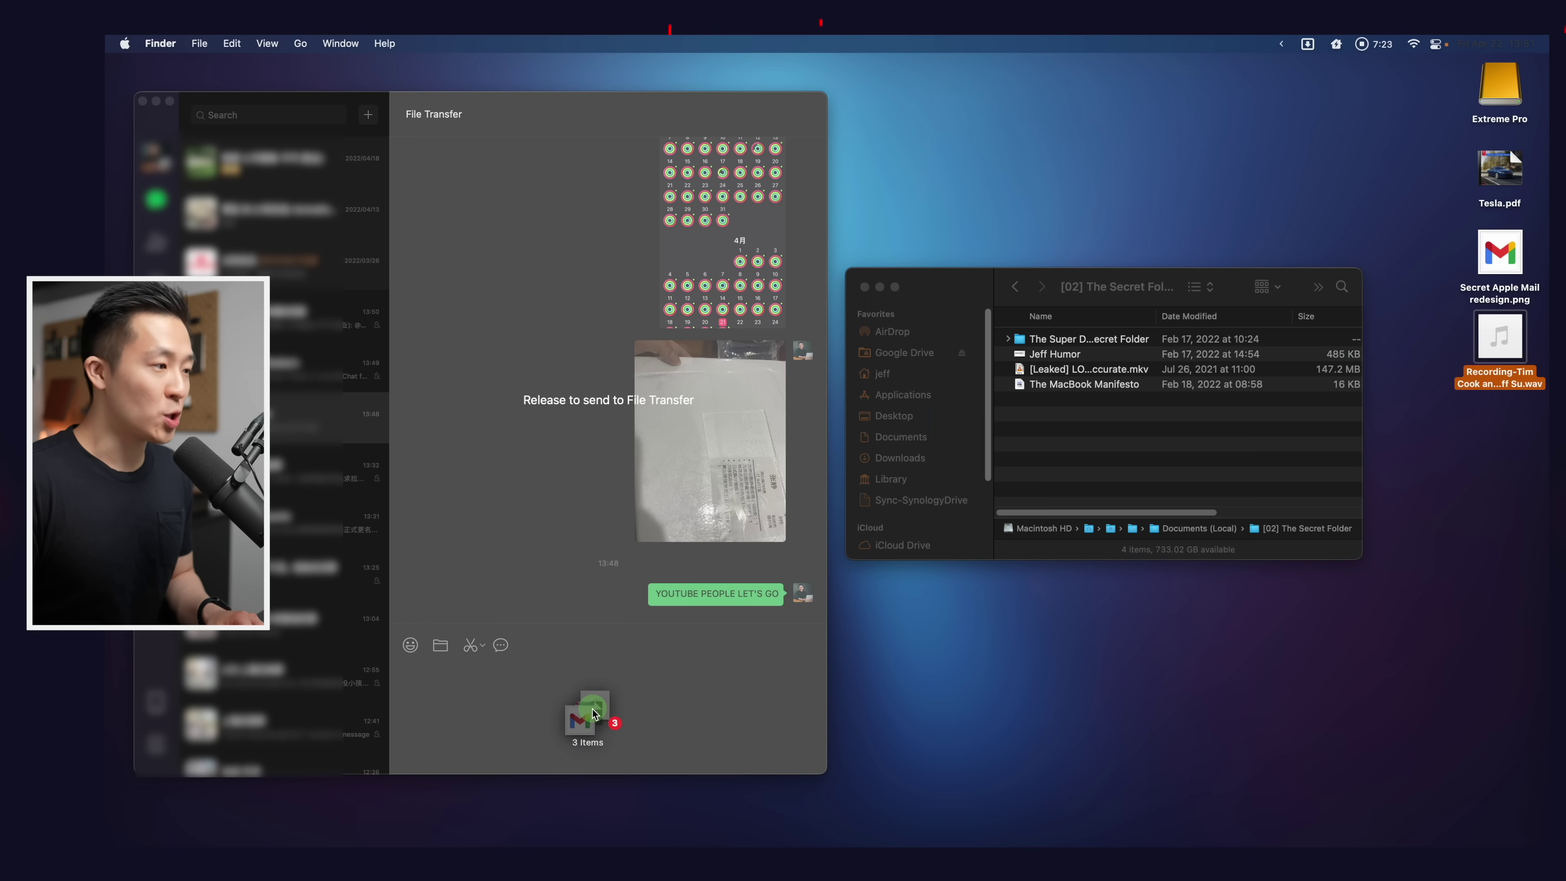
pyautogui.moveTo(592, 714); pyautogui.dragTo(593, 715)
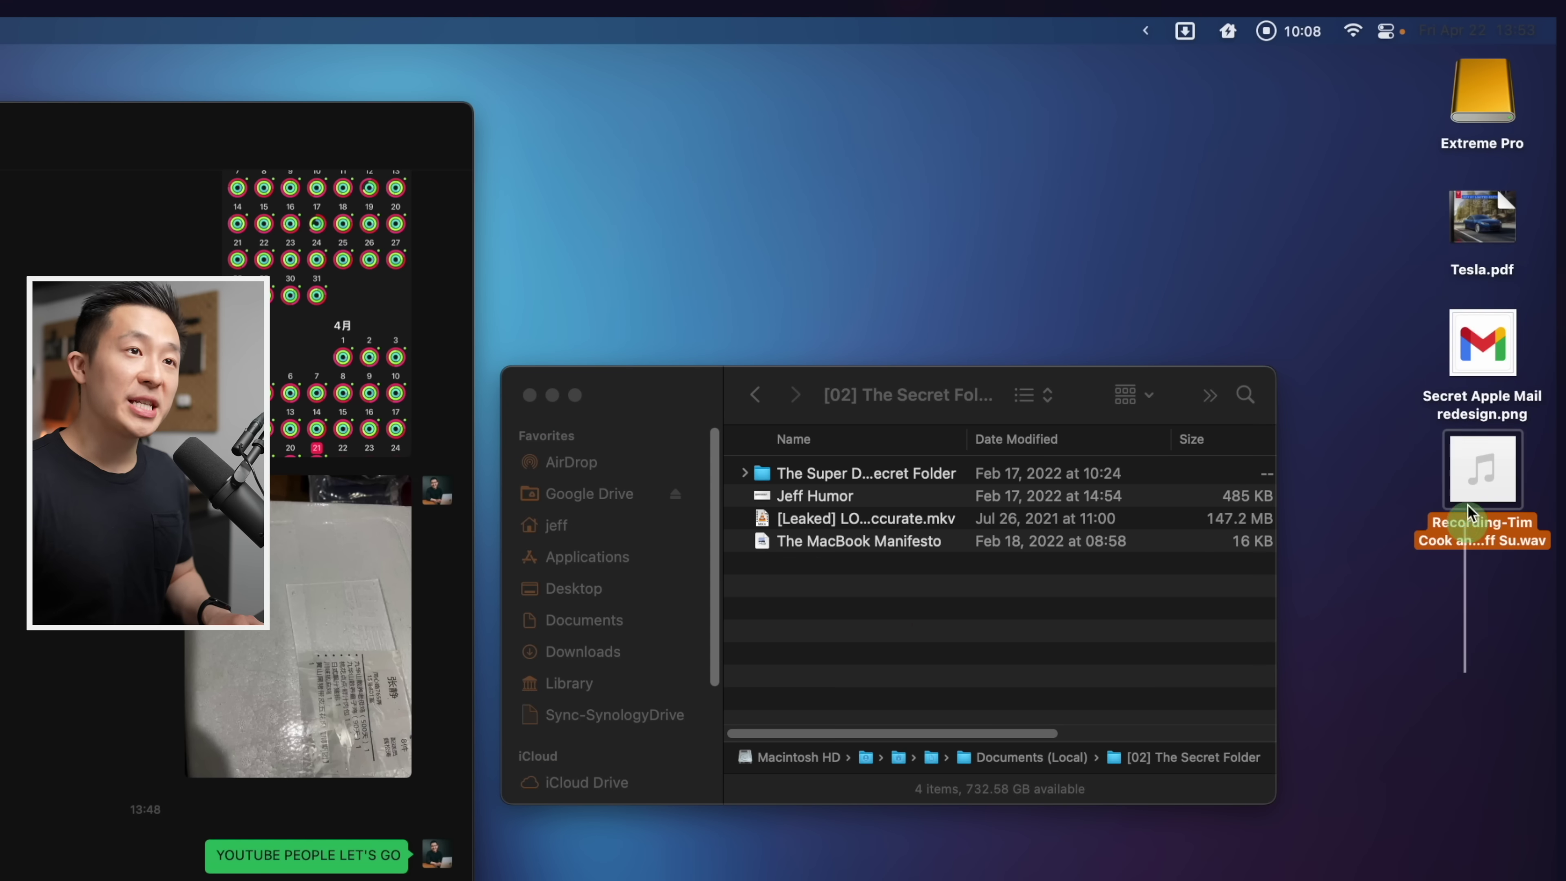
# Put the three desktop files back on the Drop Bar, then remove the 3 Items stack
pyautogui.click(1489, 198)
pyautogui.moveTo(1479, 211); pyautogui.dragTo(1141, 151)
pyautogui.click(1195, 32)
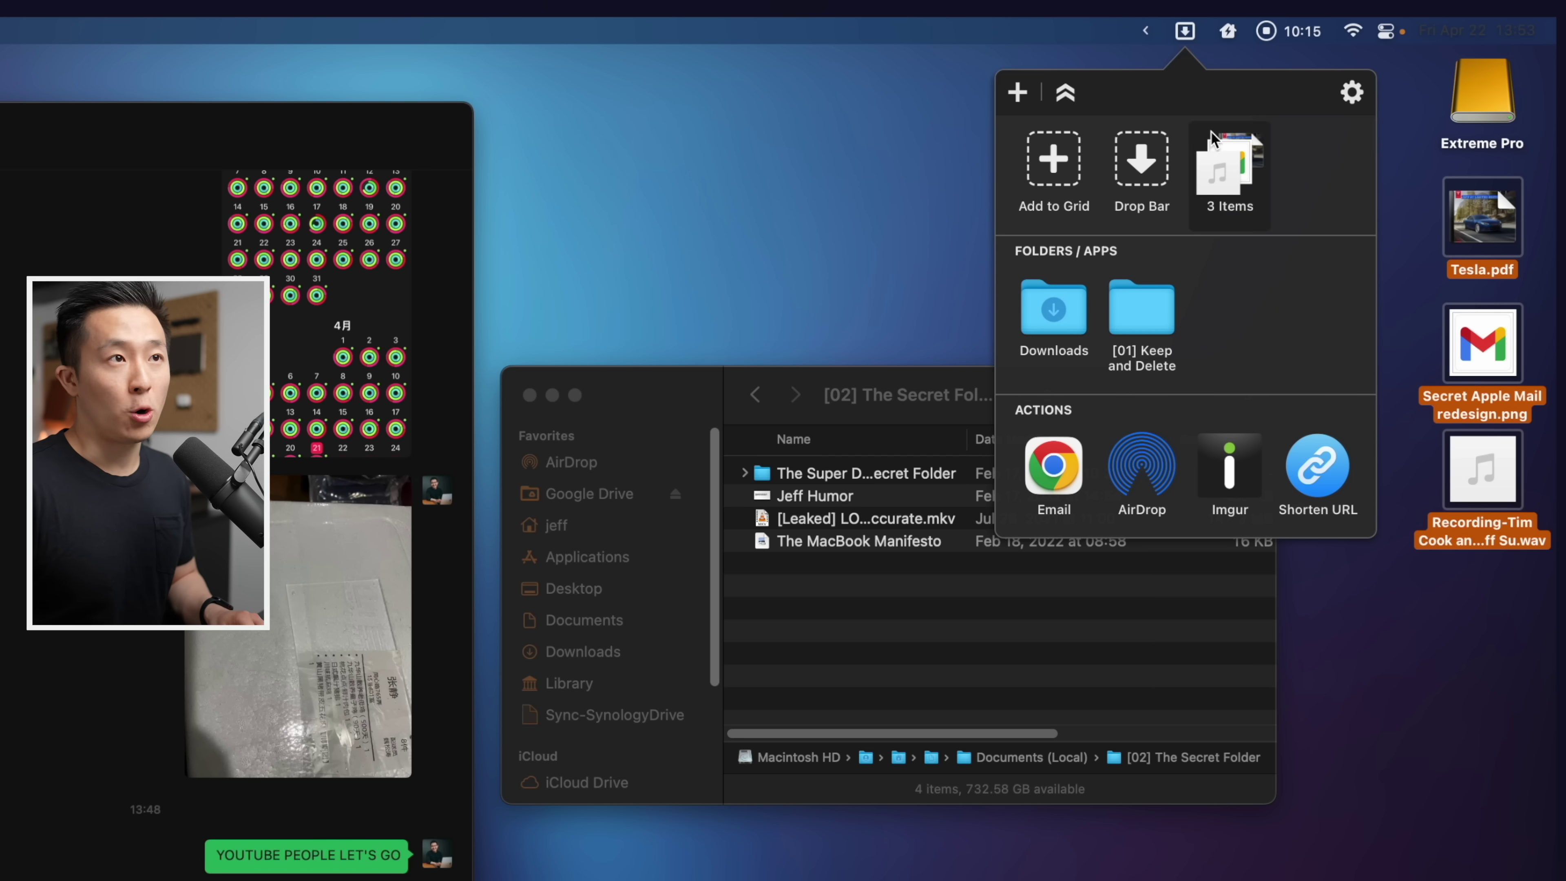
pyautogui.keyDown('alt'); pyautogui.click(1203, 142); pyautogui.keyUp('alt')
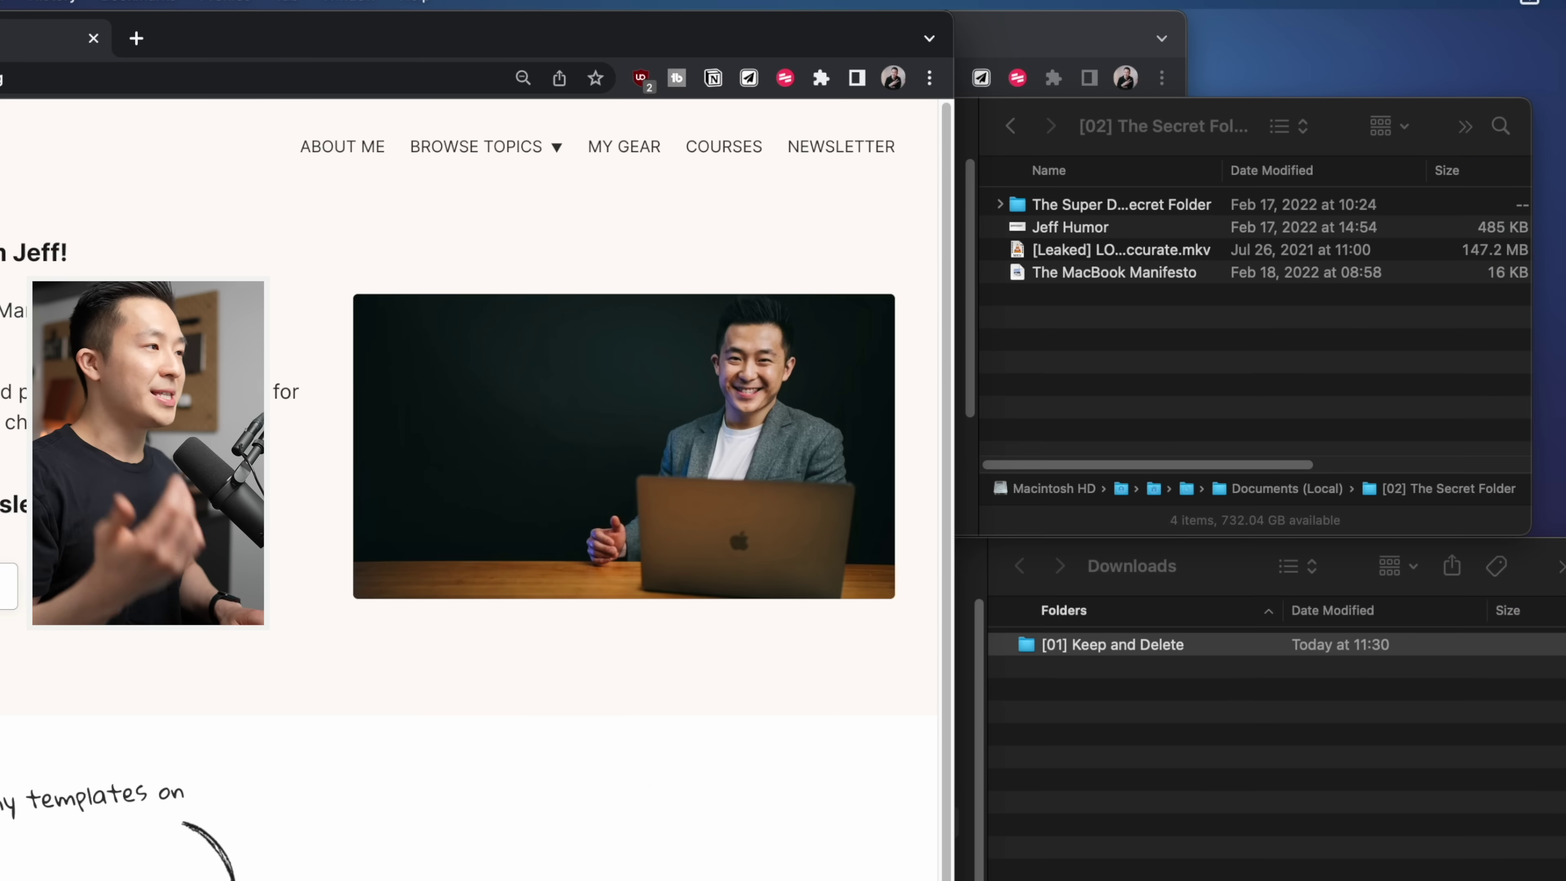
# Use AltTab to bring the Downloads Finder window forward, then switch back to Chrome's homepage
pyautogui.hotkey('alt', 'Tab')
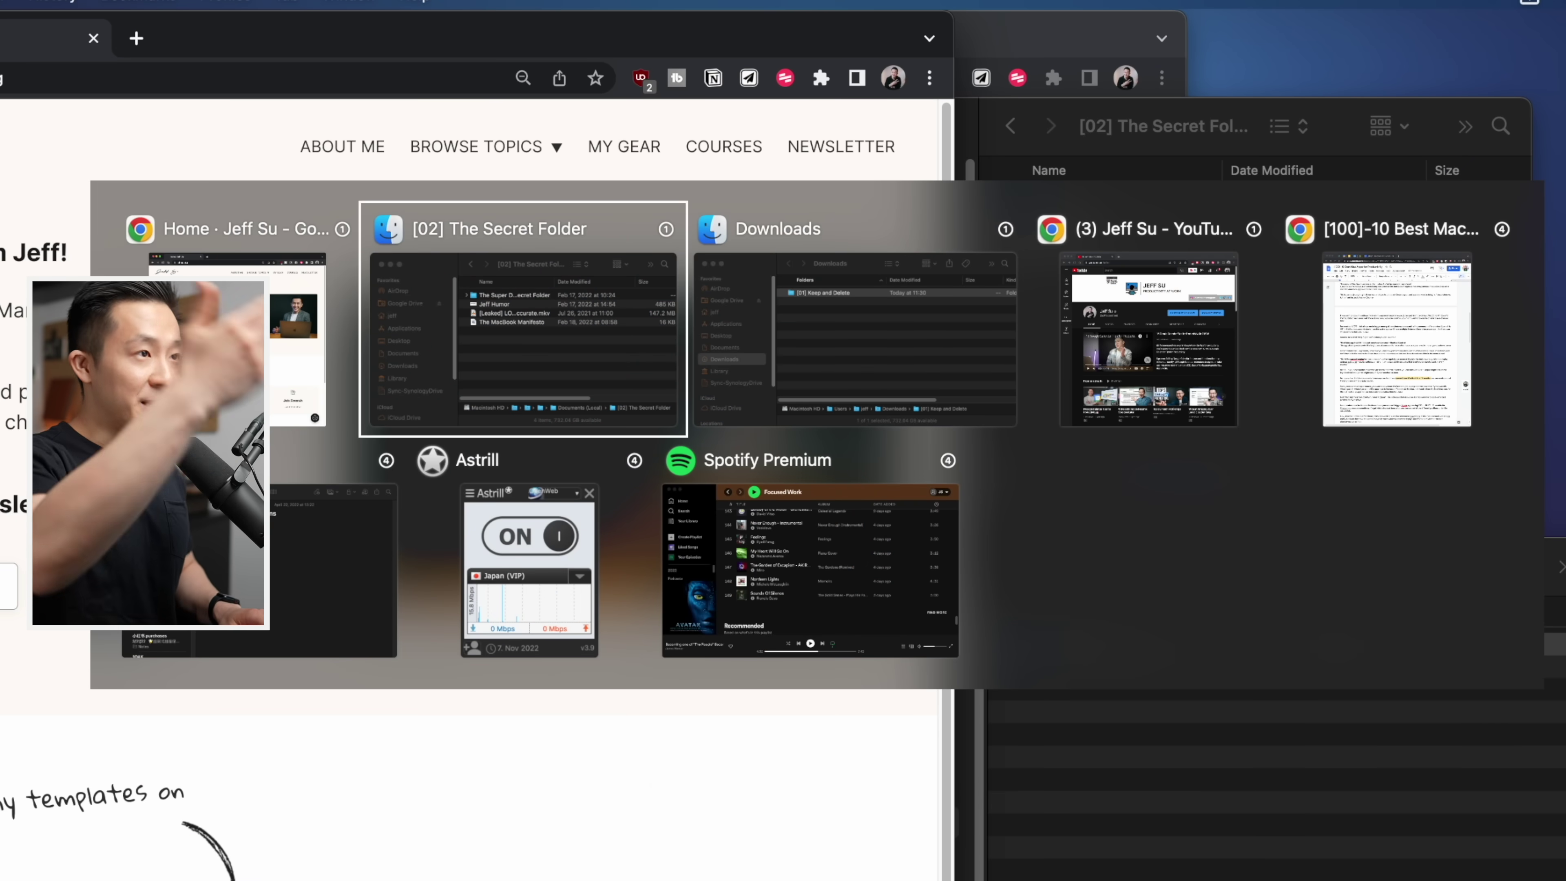
pyautogui.press('super+Tab')
pyautogui.press('super+Tab')
pyautogui.press('super+Tab')
pyautogui.press('super+Tab')
pyautogui.press('super+Tab')
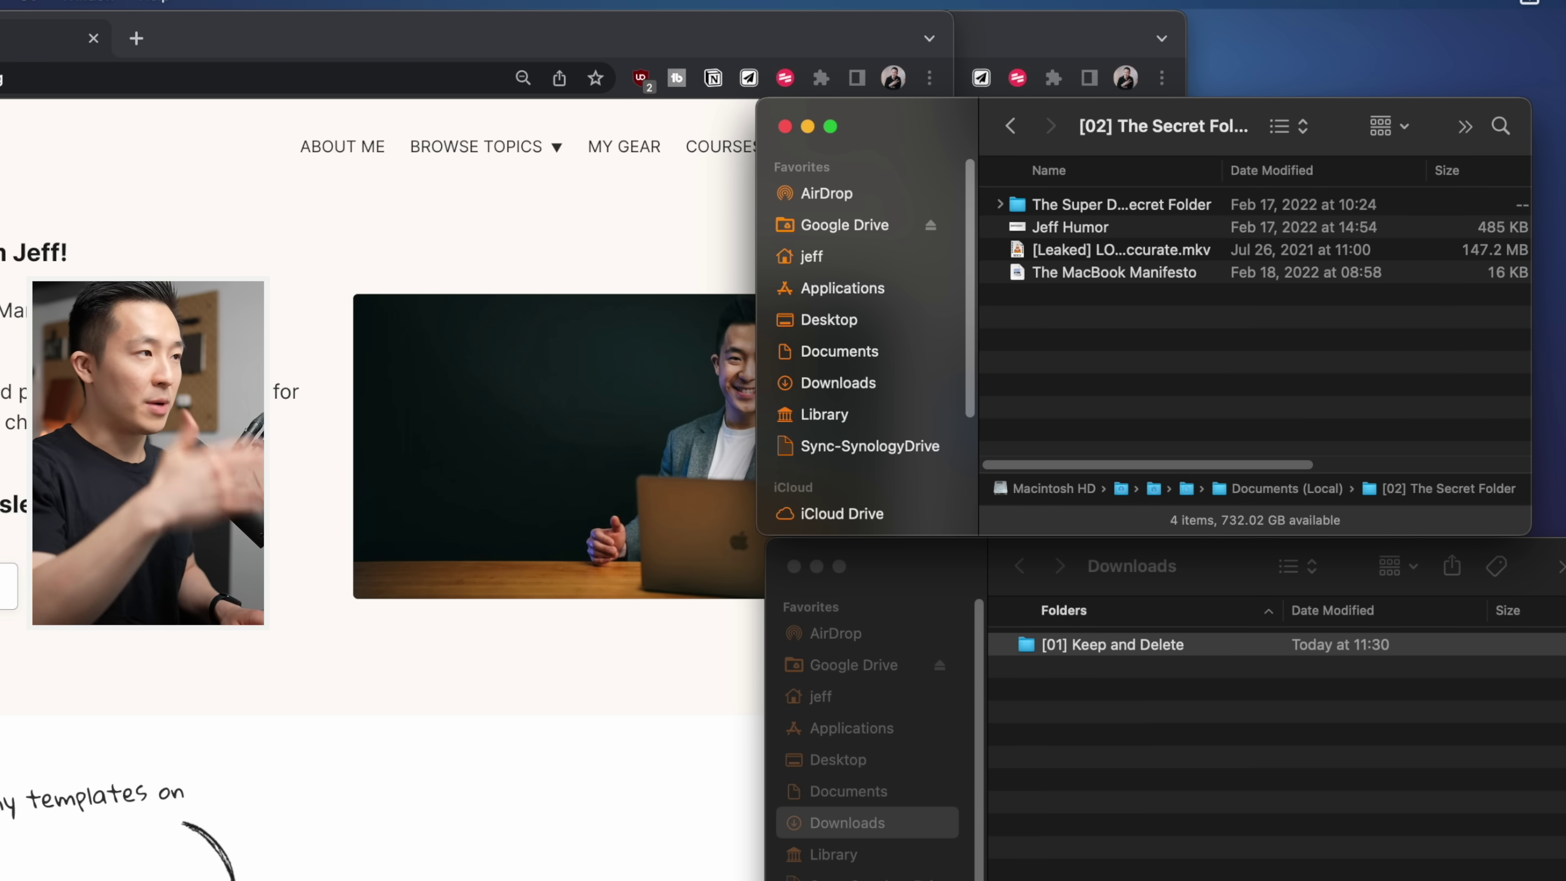
pyautogui.hotkey('alt', 'Tab')
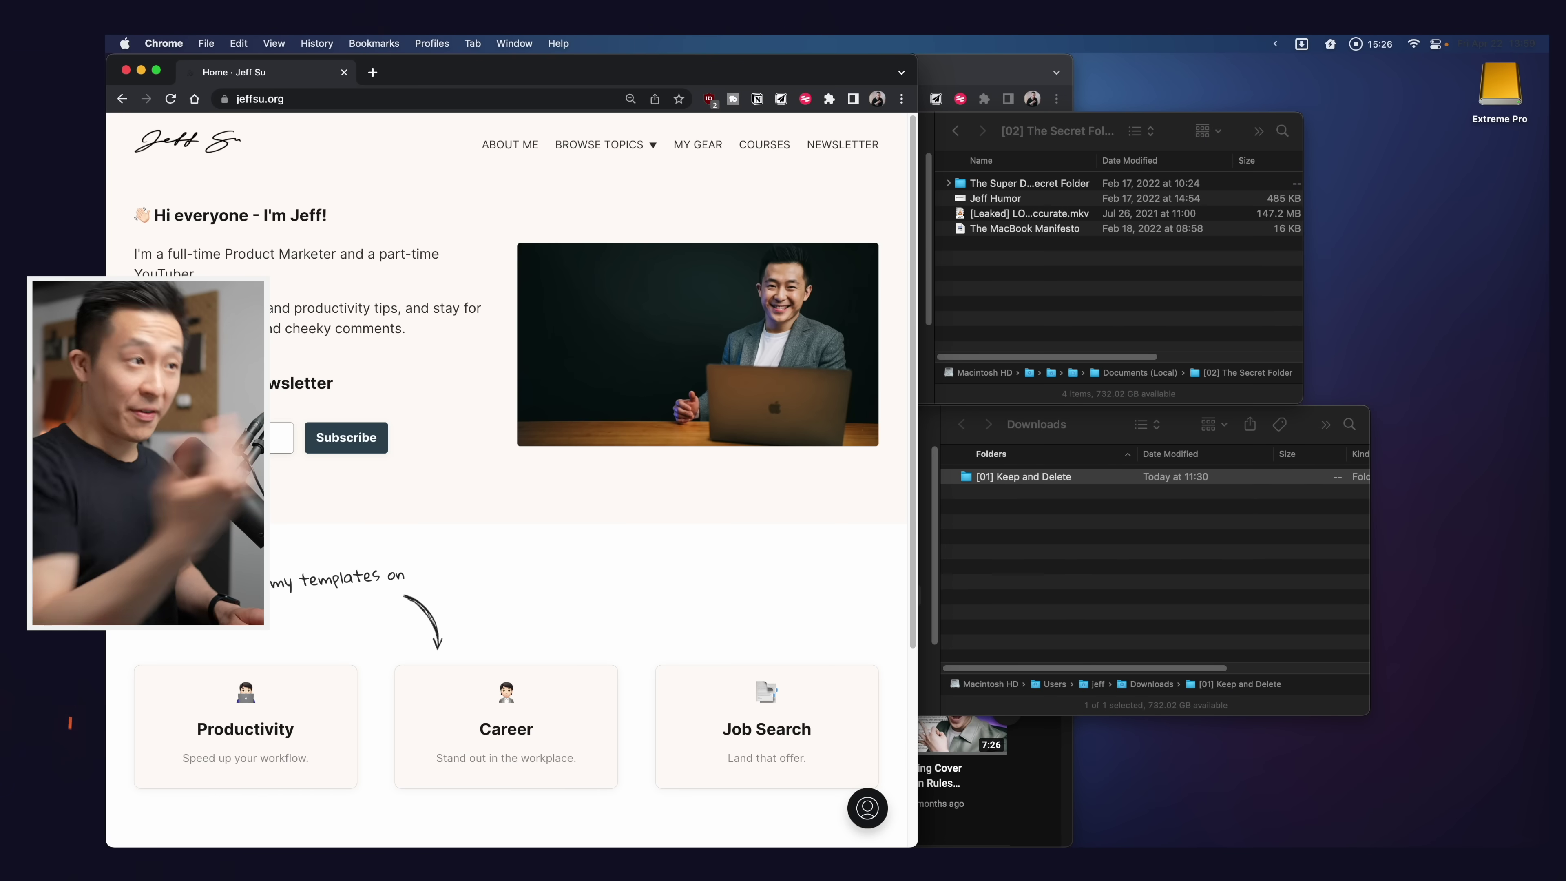
pyautogui.press('super+Tab')
pyautogui.press('super+Tab')
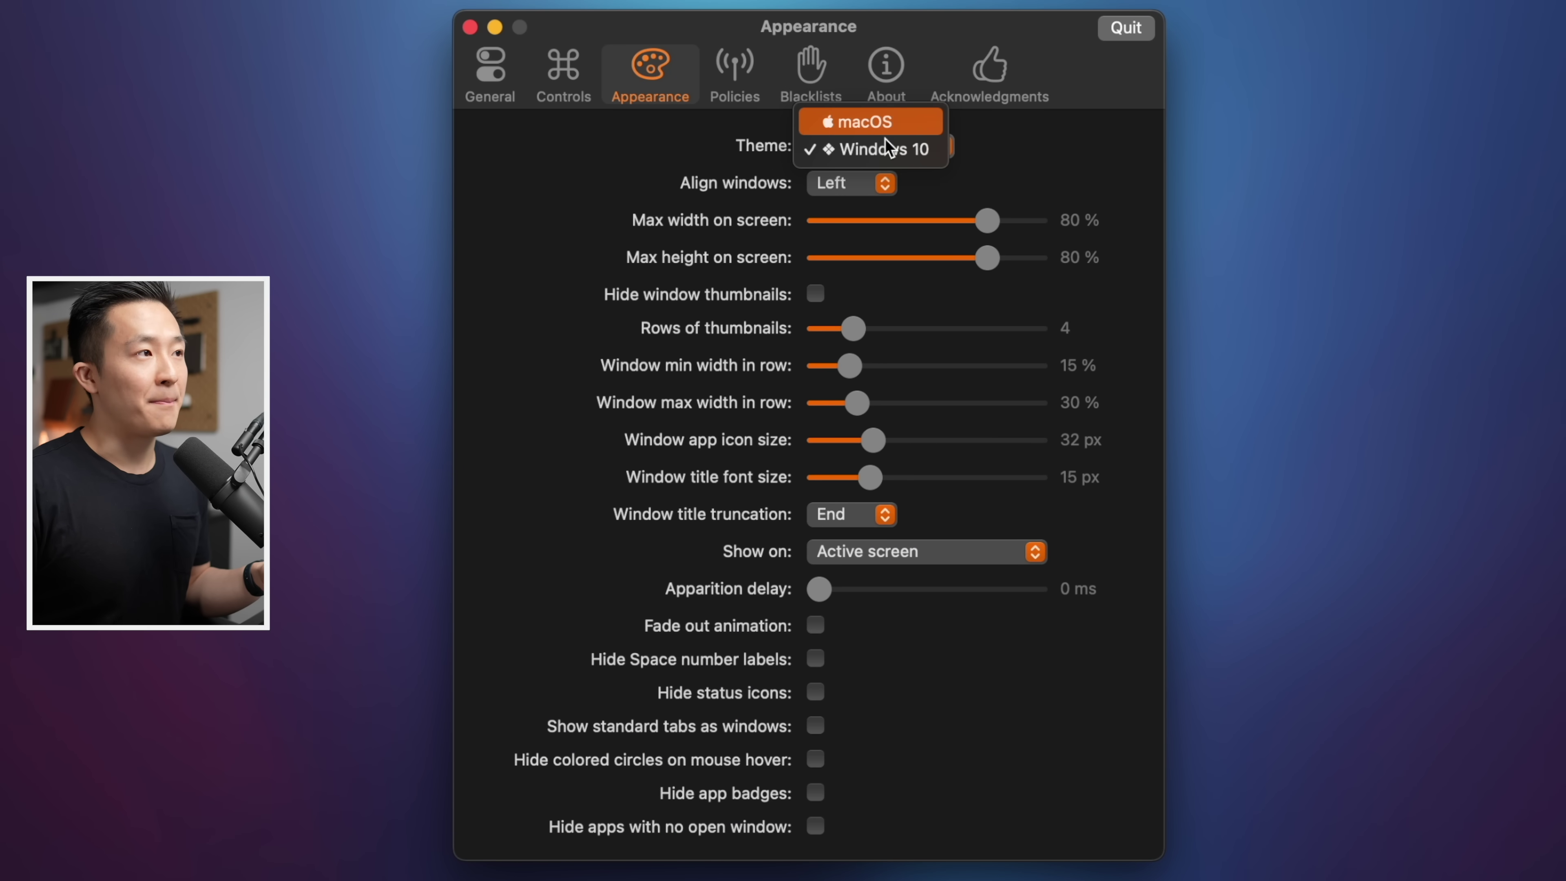
# Keep the Windows 10 theme and view Shortcut 2 (Active app, Option+`) under Controls
pyautogui.click(1030, 145)
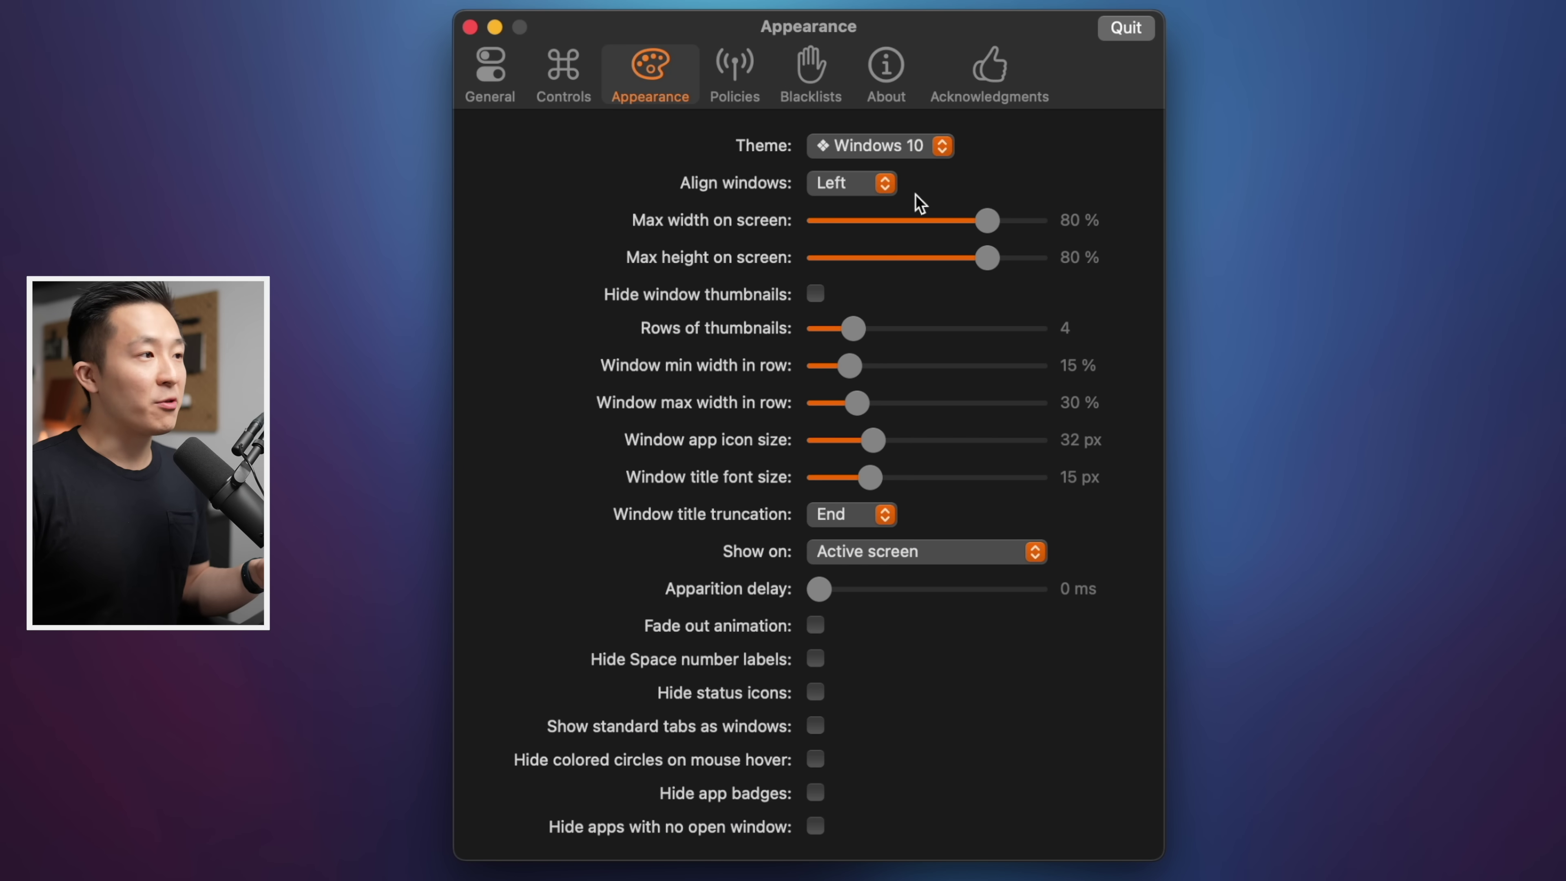
pyautogui.click(562, 76)
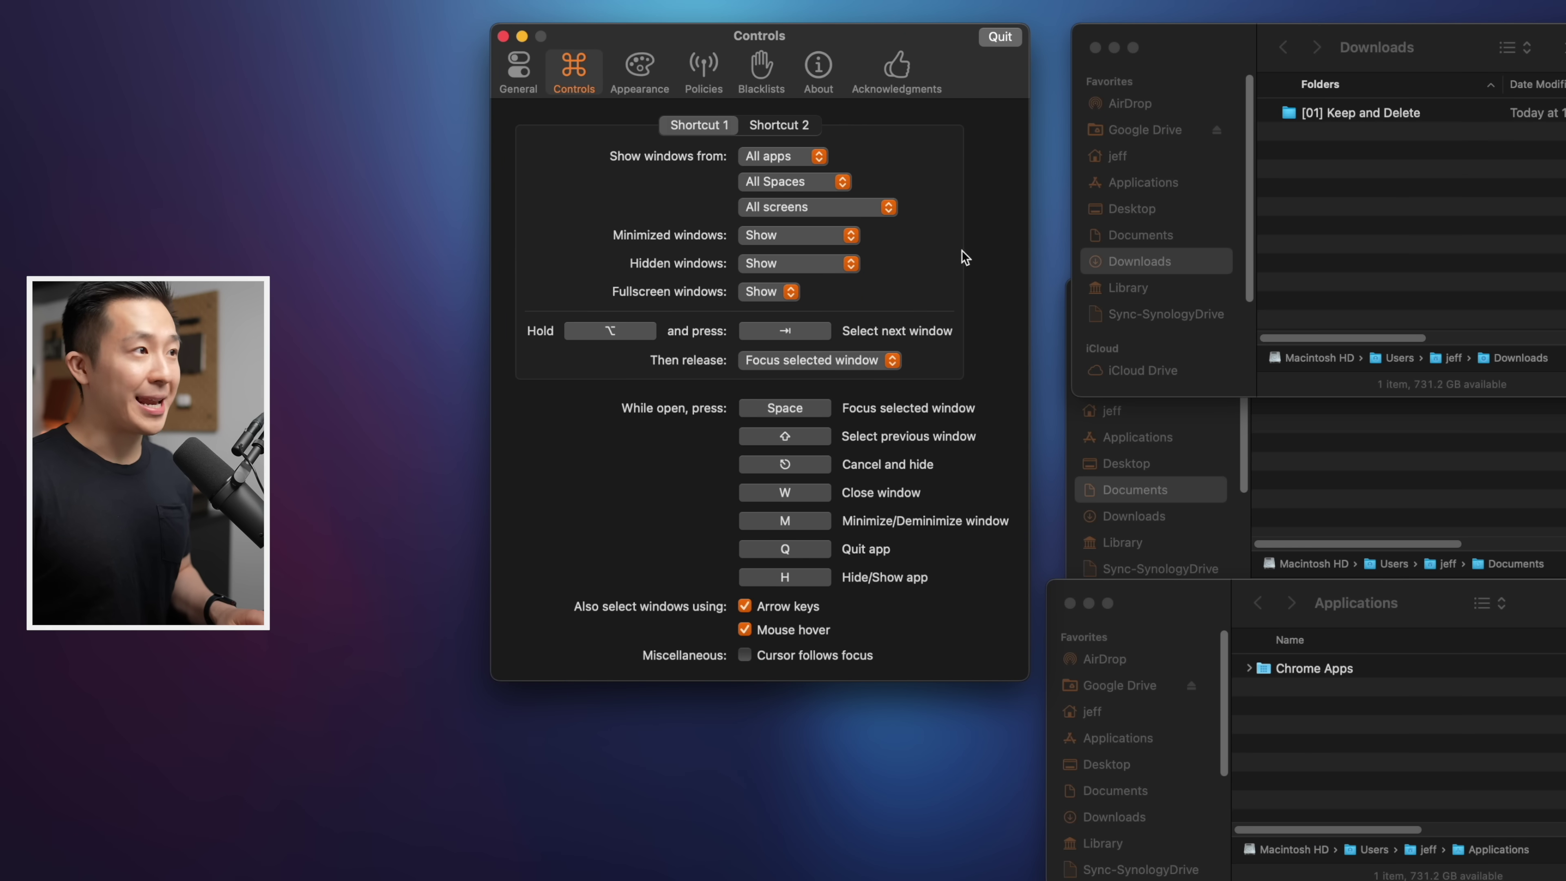
pyautogui.hotkey('alt', 'Tab')
pyautogui.hotkey('alt', 'Tab')
pyautogui.hotkey('alt', 'Tab')
pyautogui.hotkey('alt', 'Tab')
pyautogui.hotkey('alt', 'Tab')
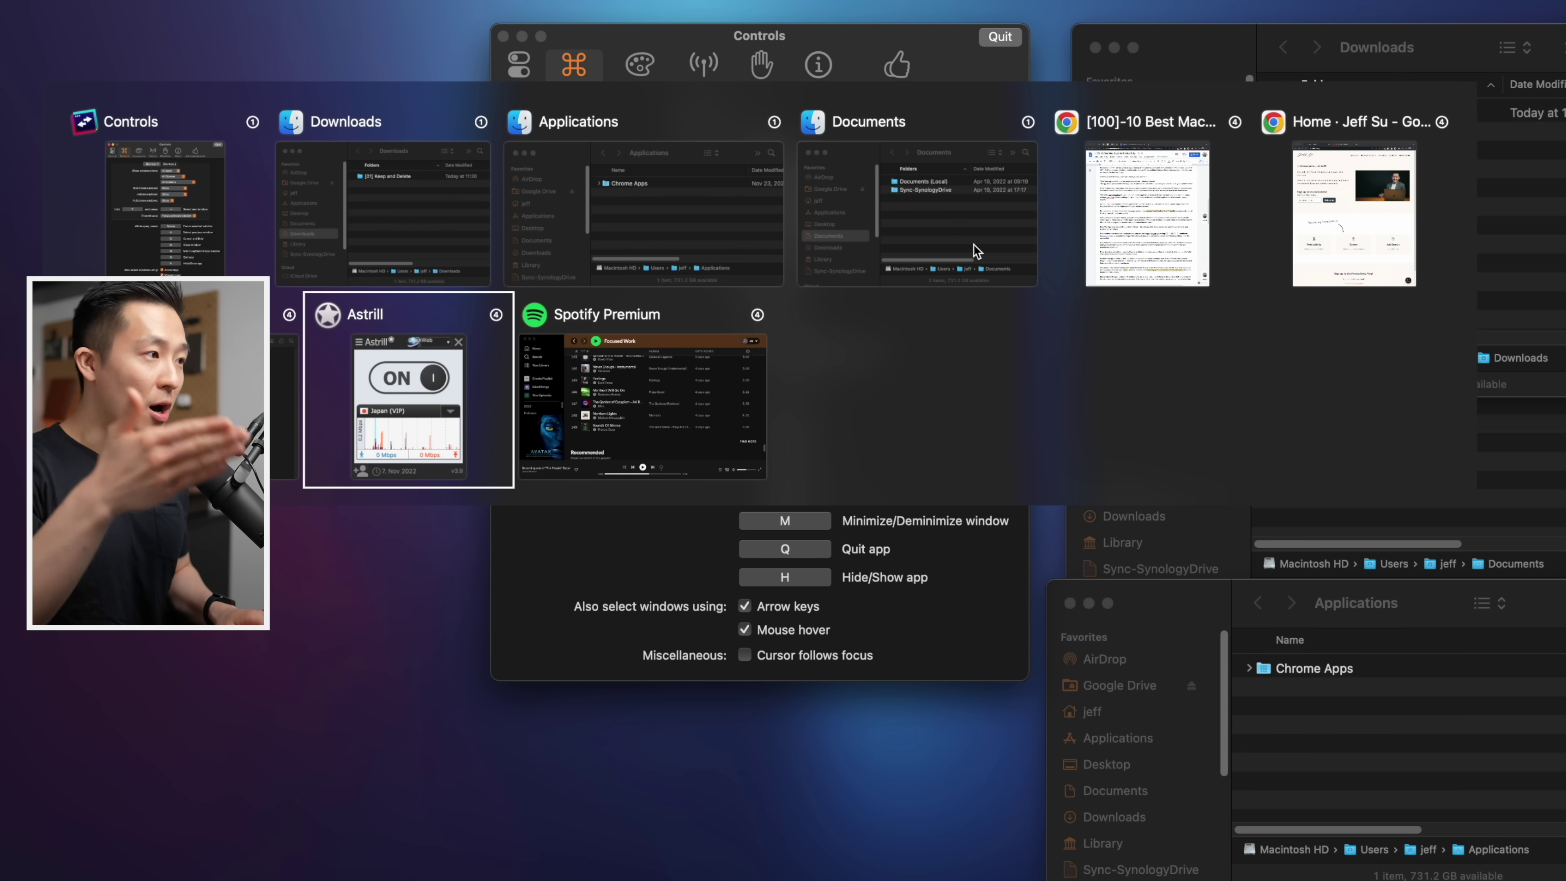
pyautogui.hotkey('alt', 'Tab')
pyautogui.hotkey('alt', 'Tab')
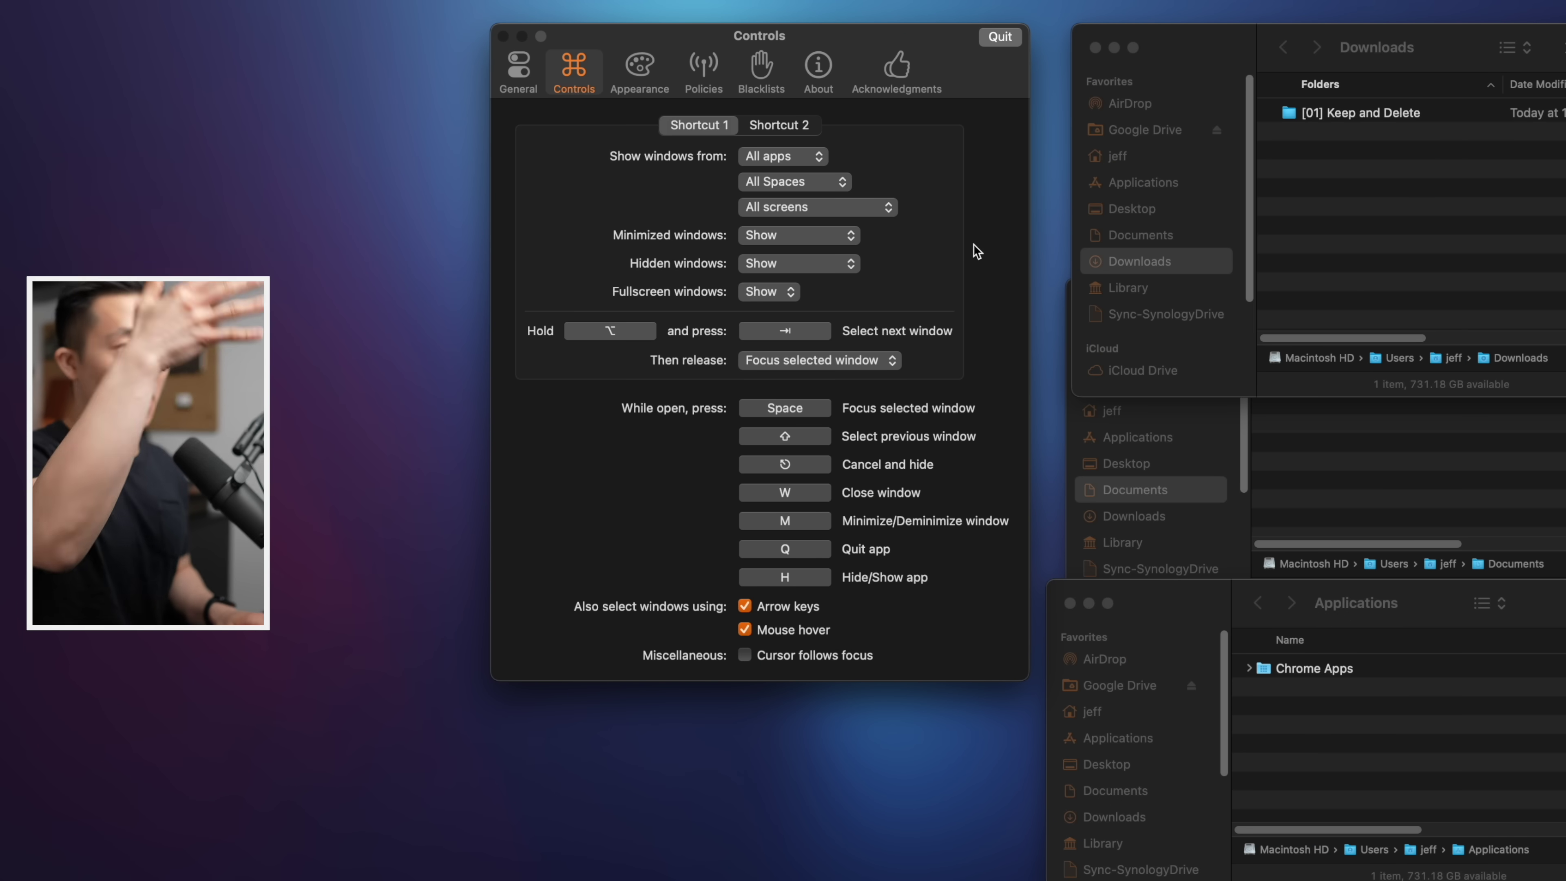
pyautogui.click(786, 125)
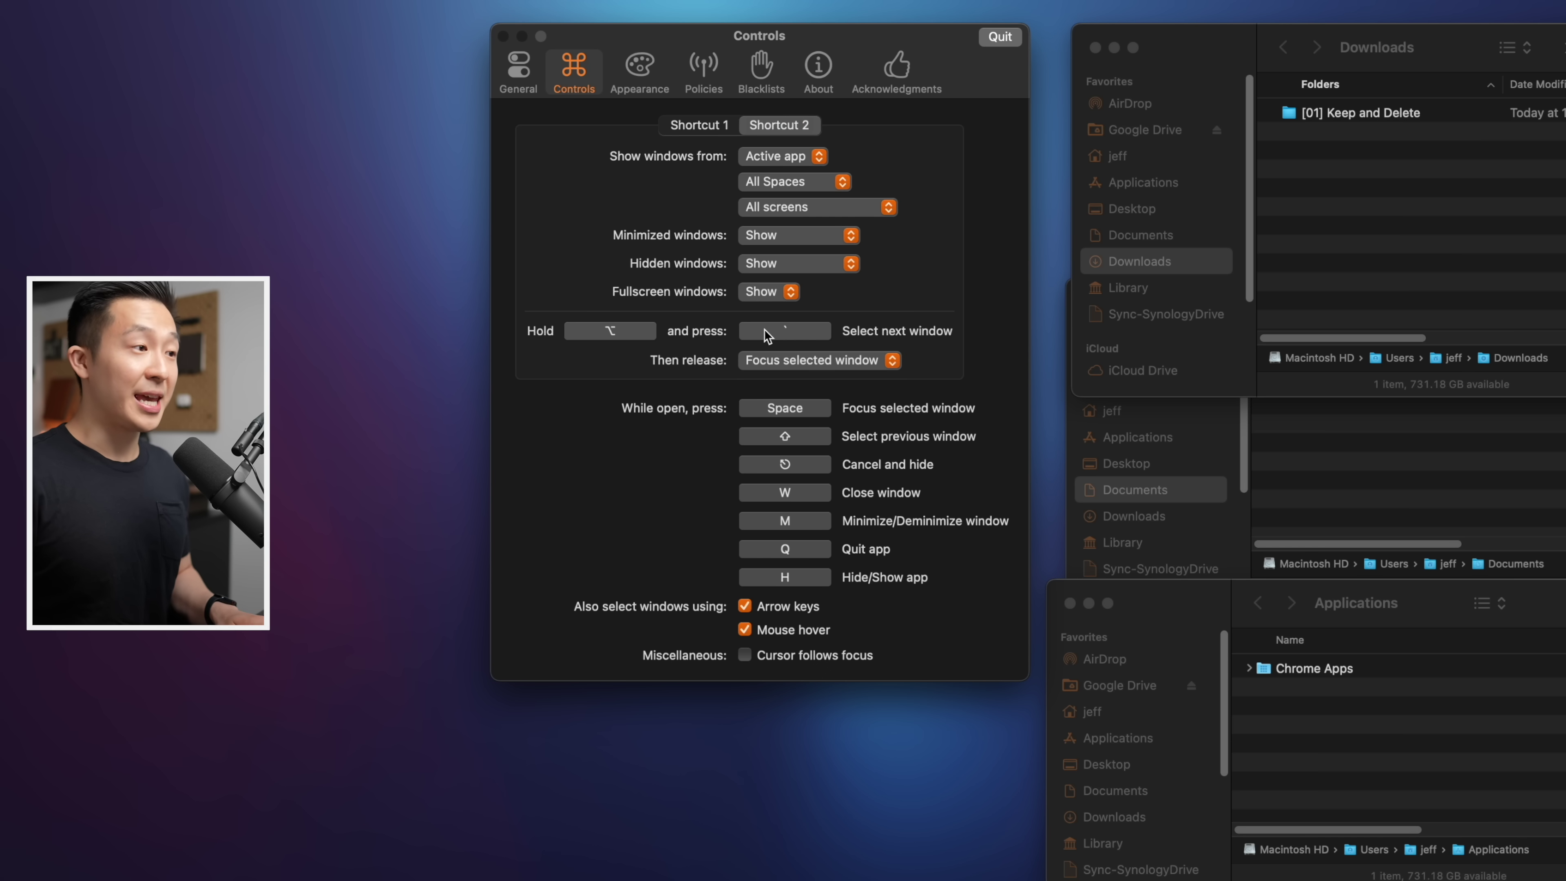
# With Downloads active, cycle Finder's Downloads, Applications and Documents windows using Option+`
pyautogui.click(1340, 248)
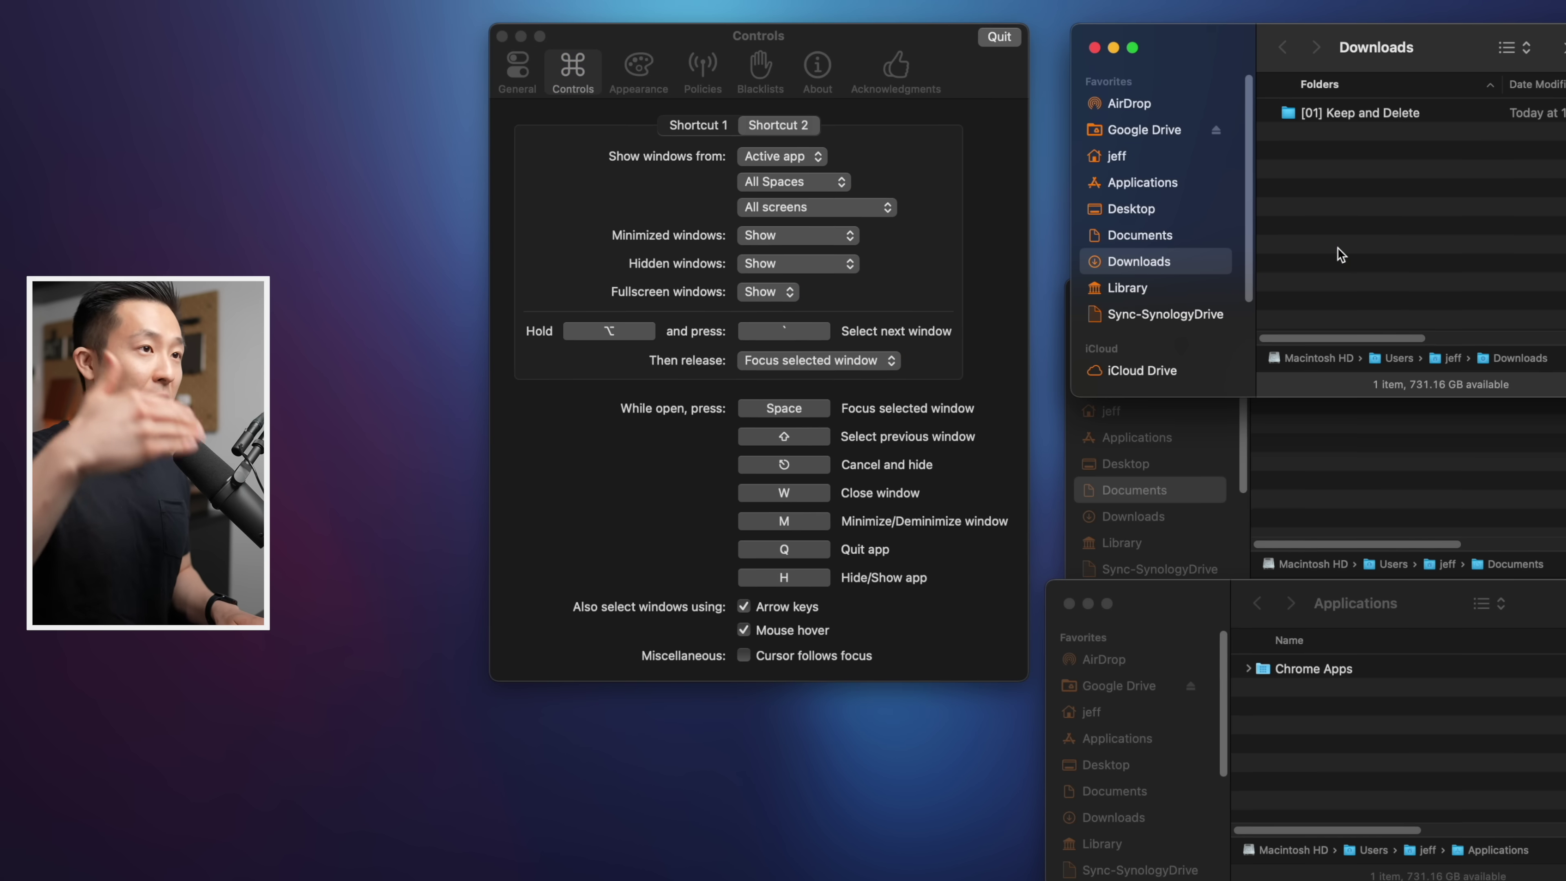
pyautogui.hotkey('alt', '`')
pyautogui.hotkey('alt', '`')
pyautogui.hotkey('alt', '`')
pyautogui.hotkey('alt', '`')
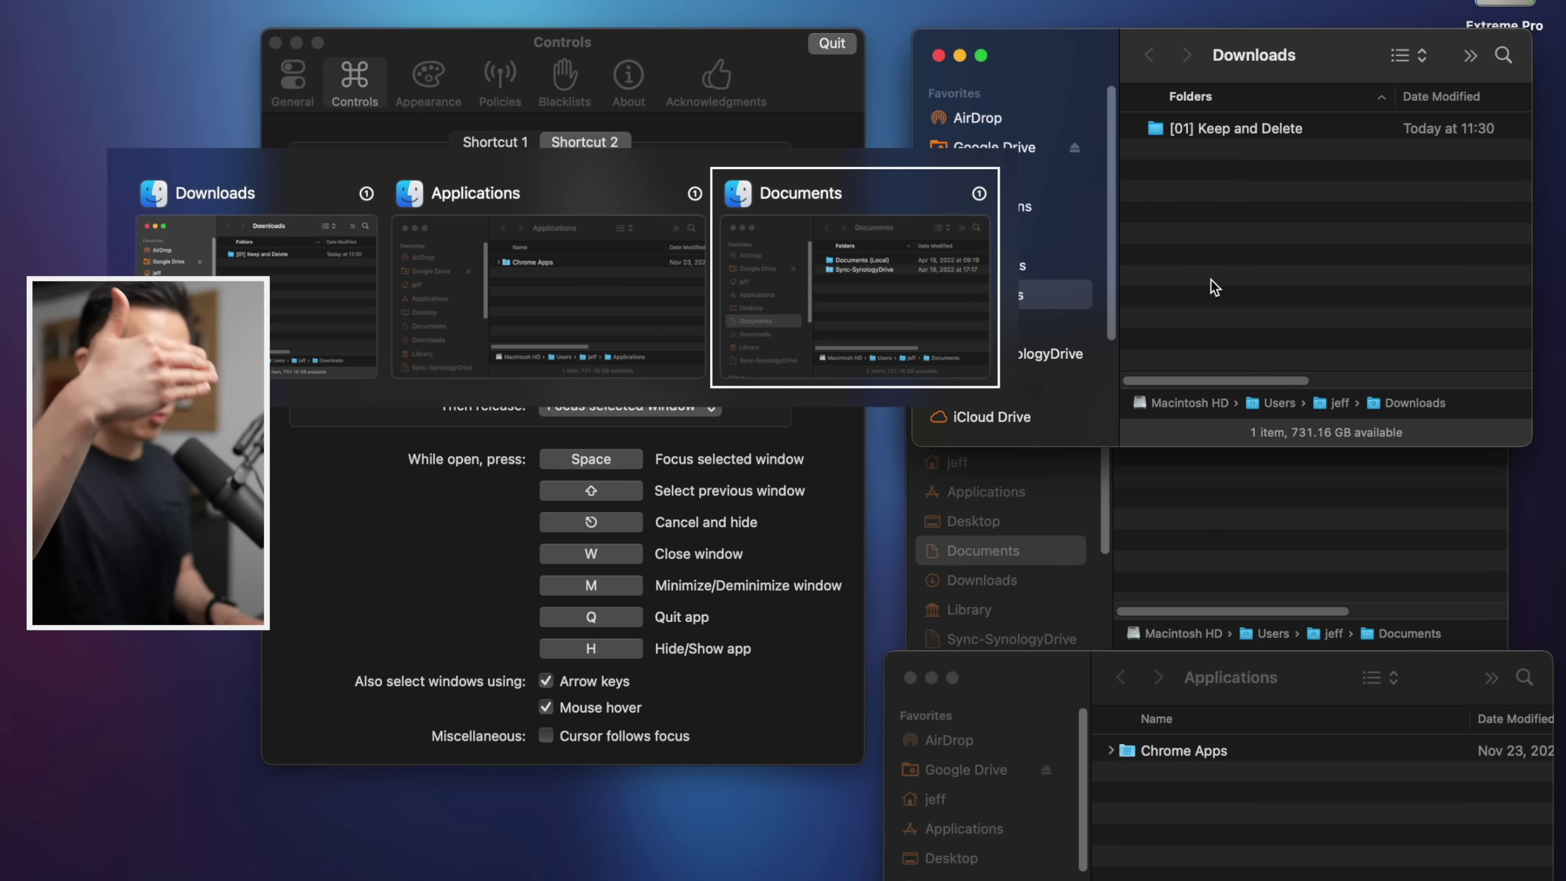
pyautogui.hotkey('alt', 'shift', '`')
pyautogui.hotkey('alt', '`')
pyautogui.hotkey('alt', '`')
pyautogui.hotkey('alt', '`')
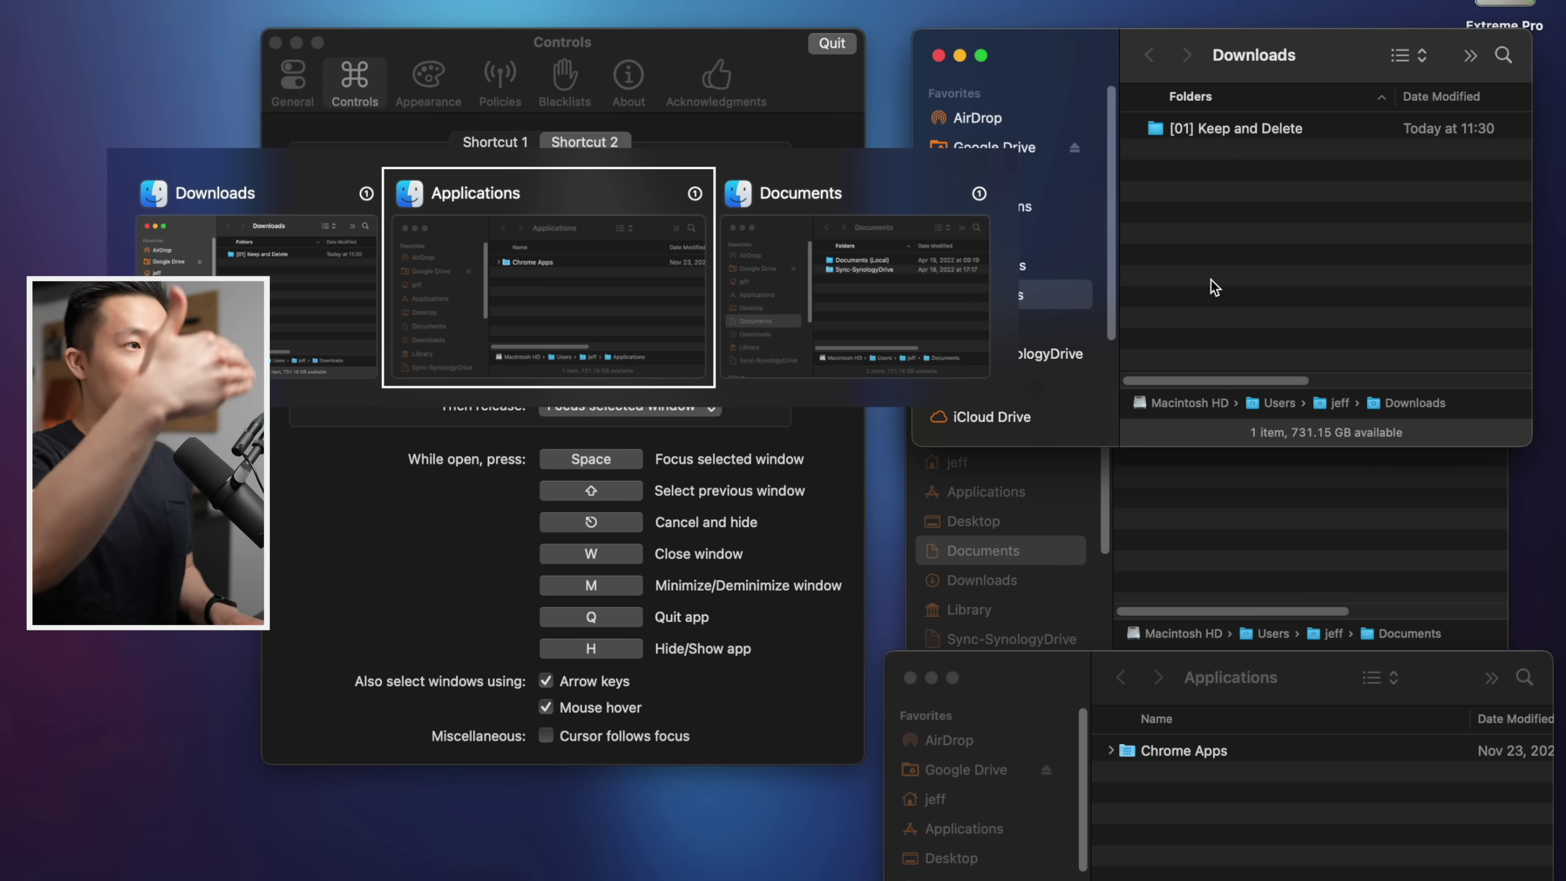
pyautogui.hotkey('alt', '`')
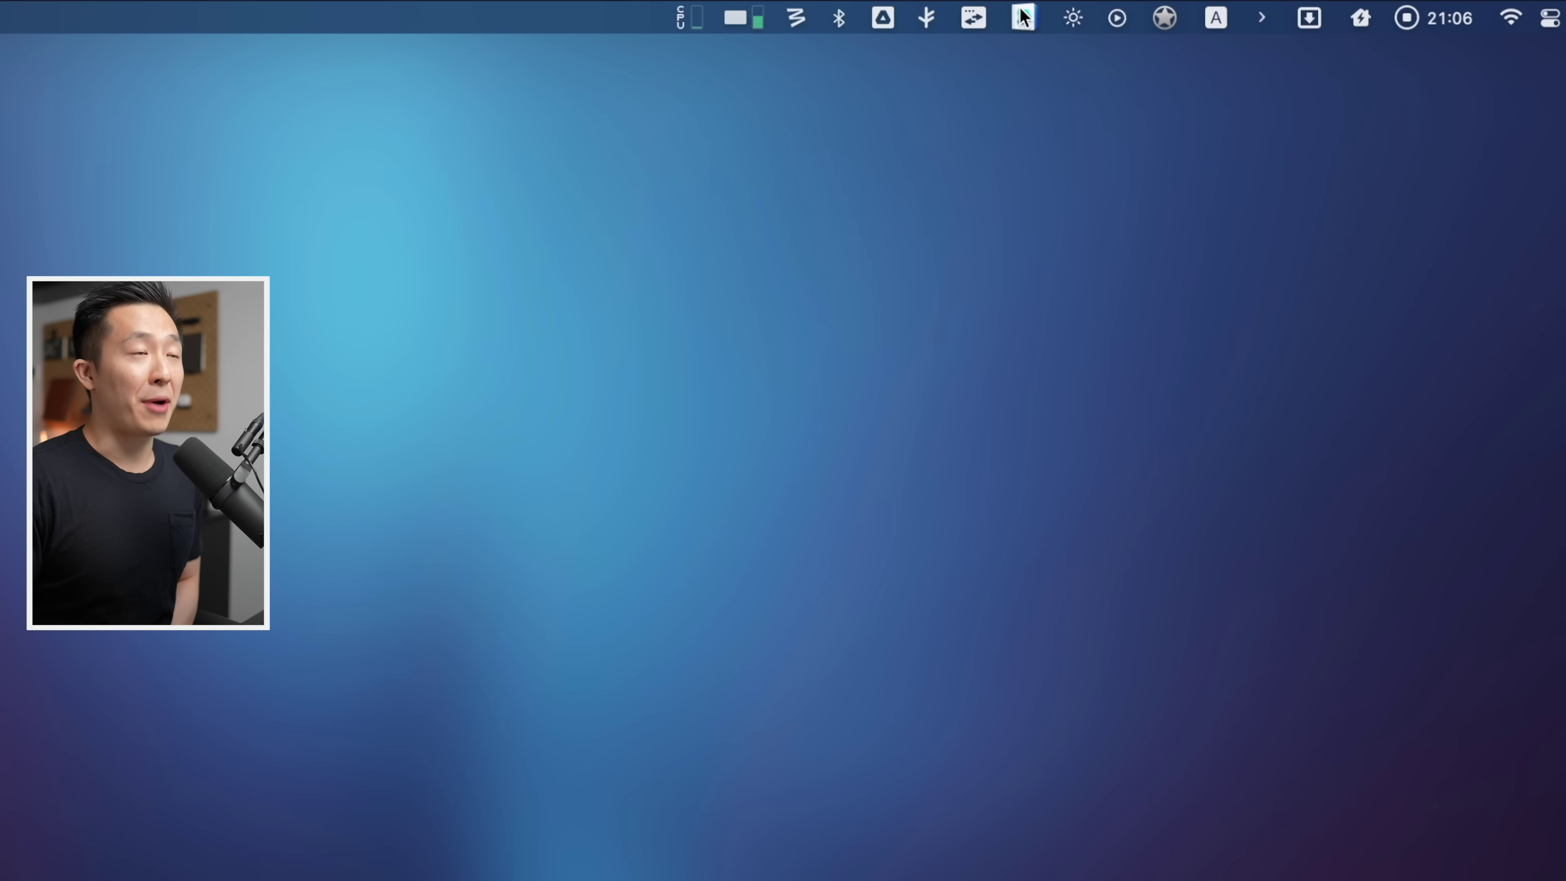
# Nudge one Pro Display XDR's brightness and enable 'Show volume slider in menu'
pyautogui.click(1081, 18)
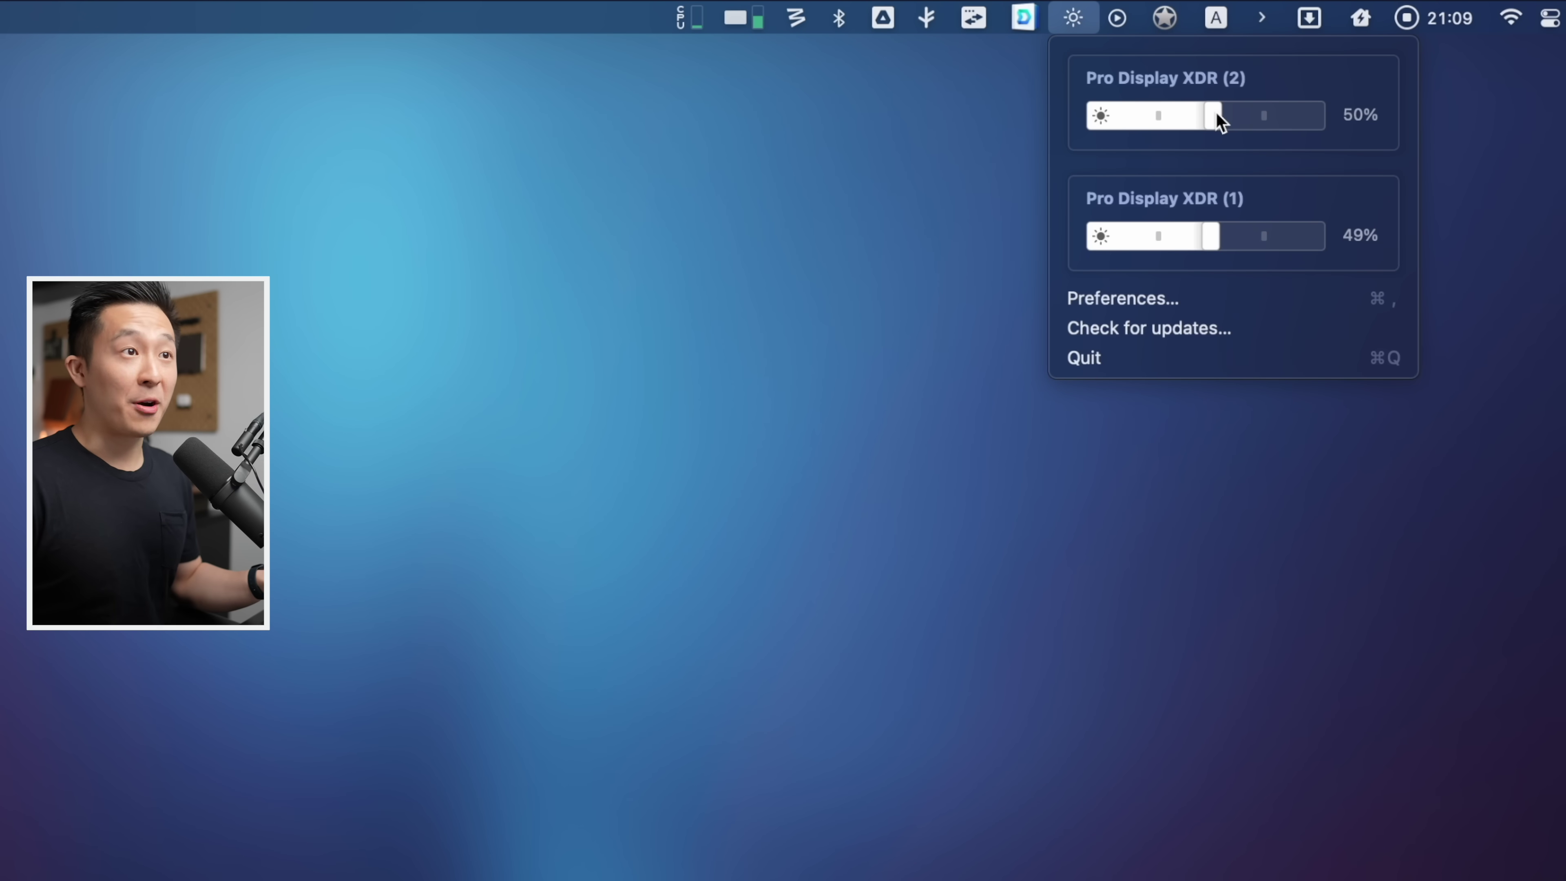
pyautogui.moveTo(1220, 117); pyautogui.dragTo(1218, 116)
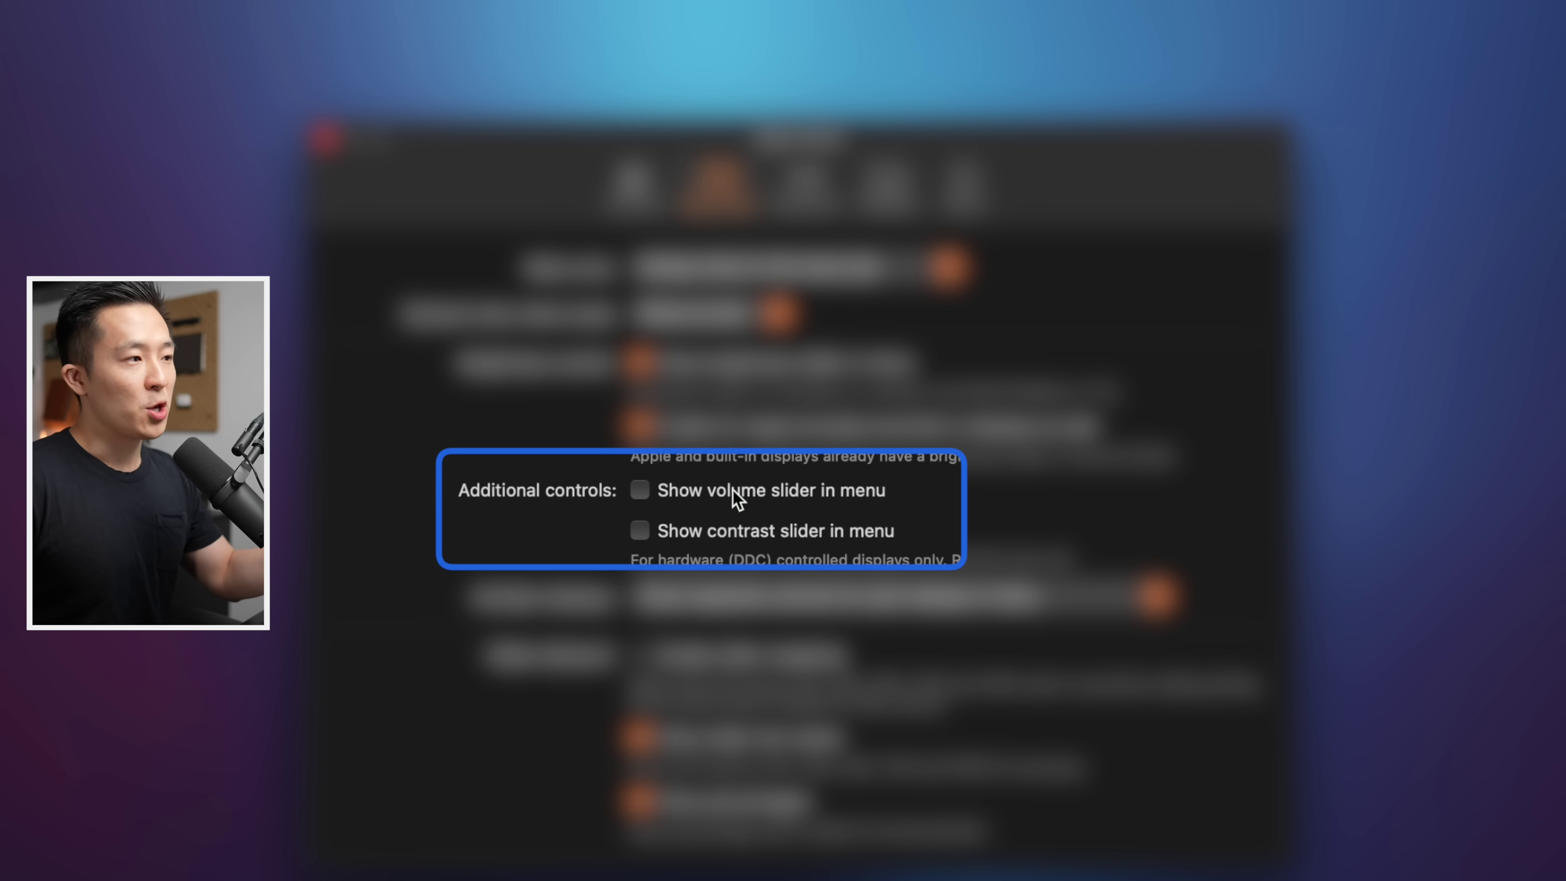
pyautogui.click(736, 497)
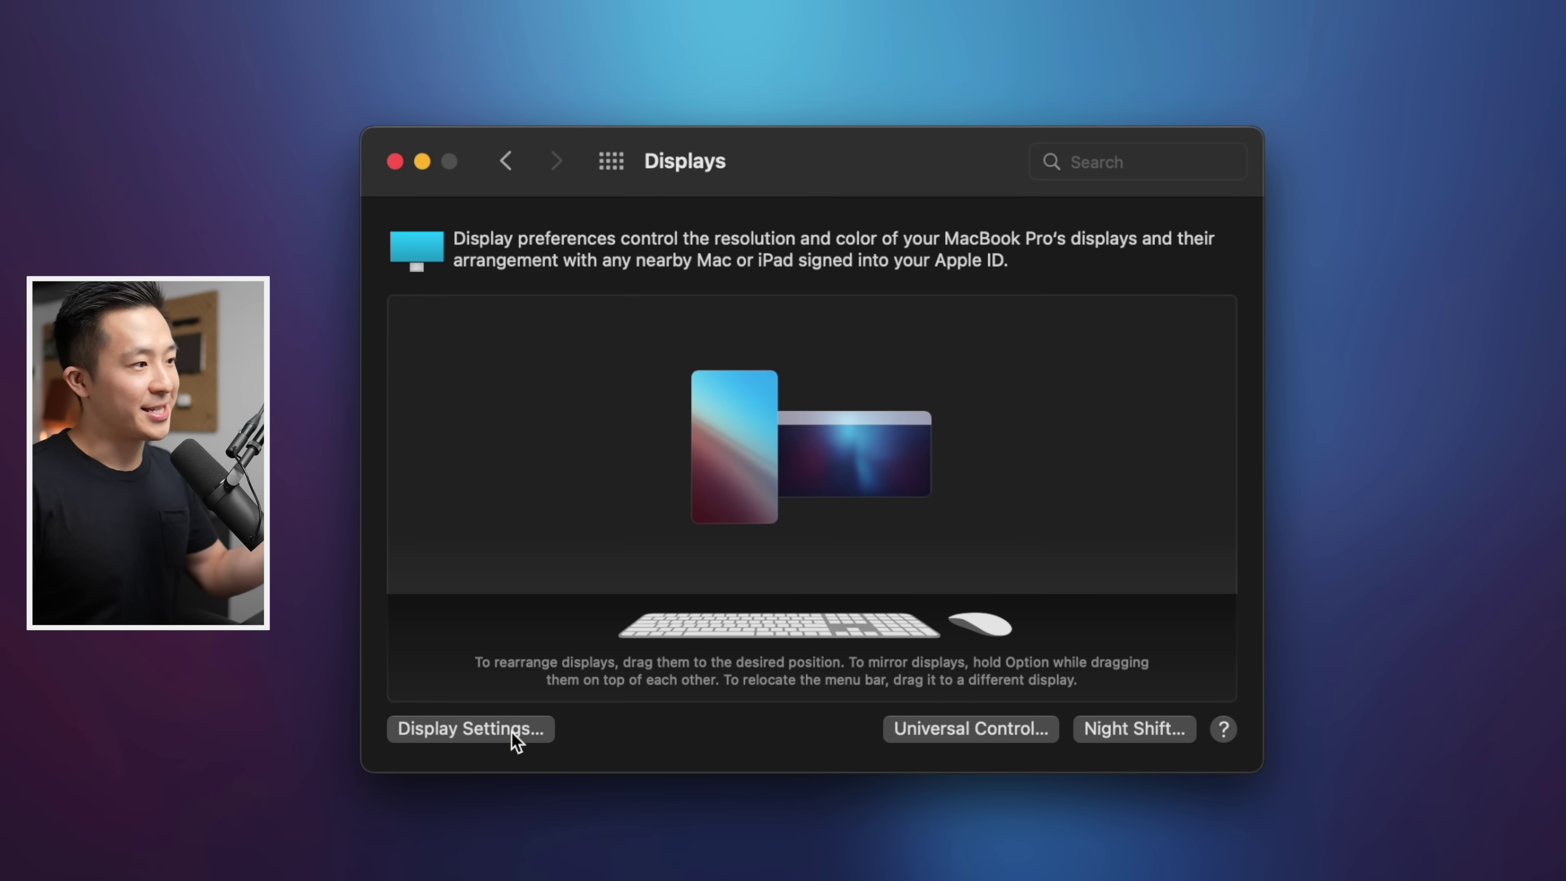
# Step monitor brightness with the brightness keys, then drag the SONY TV slider slightly brighter
pyautogui.click(513, 735)
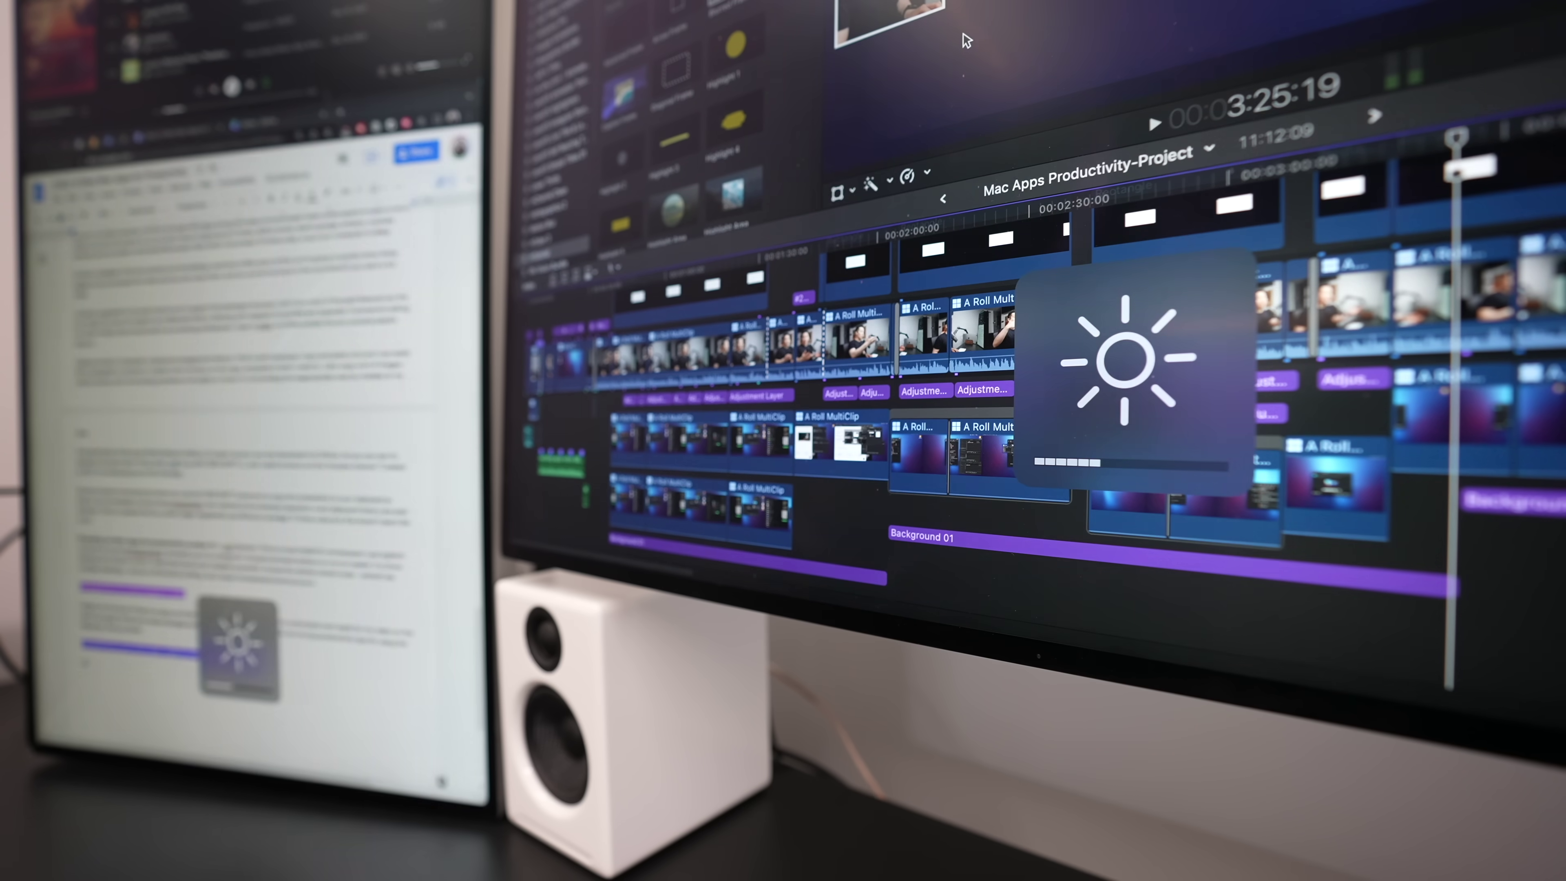
pyautogui.press('XF86MonBrightnessDown')
pyautogui.press('XF86MonBrightnessUp')
pyautogui.press('XF86MonBrightnessUp')
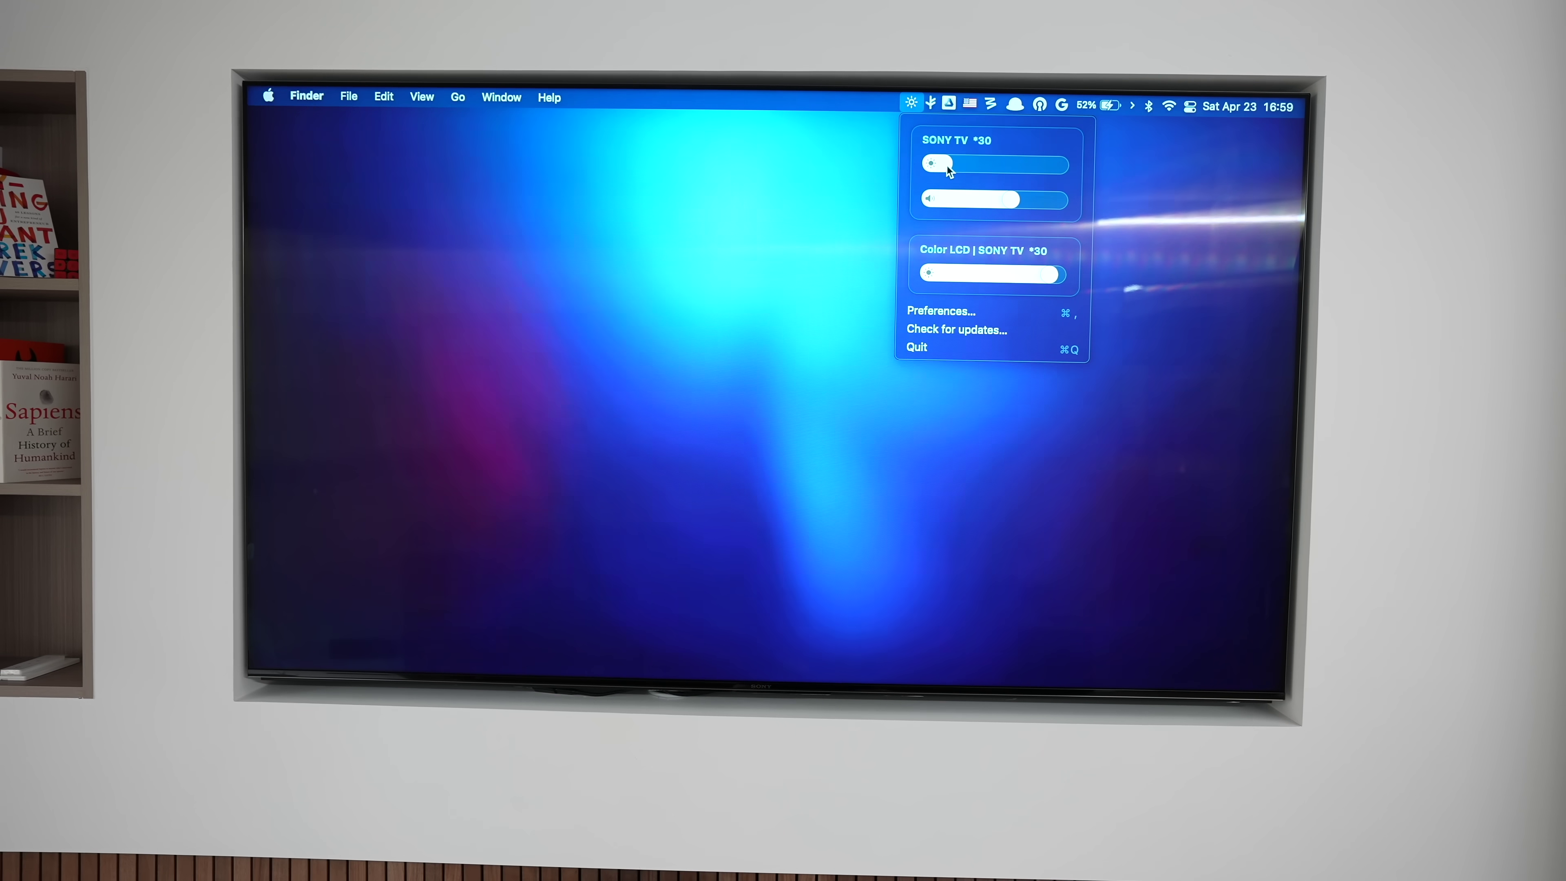
pyautogui.moveTo(929, 168); pyautogui.dragTo(942, 173)
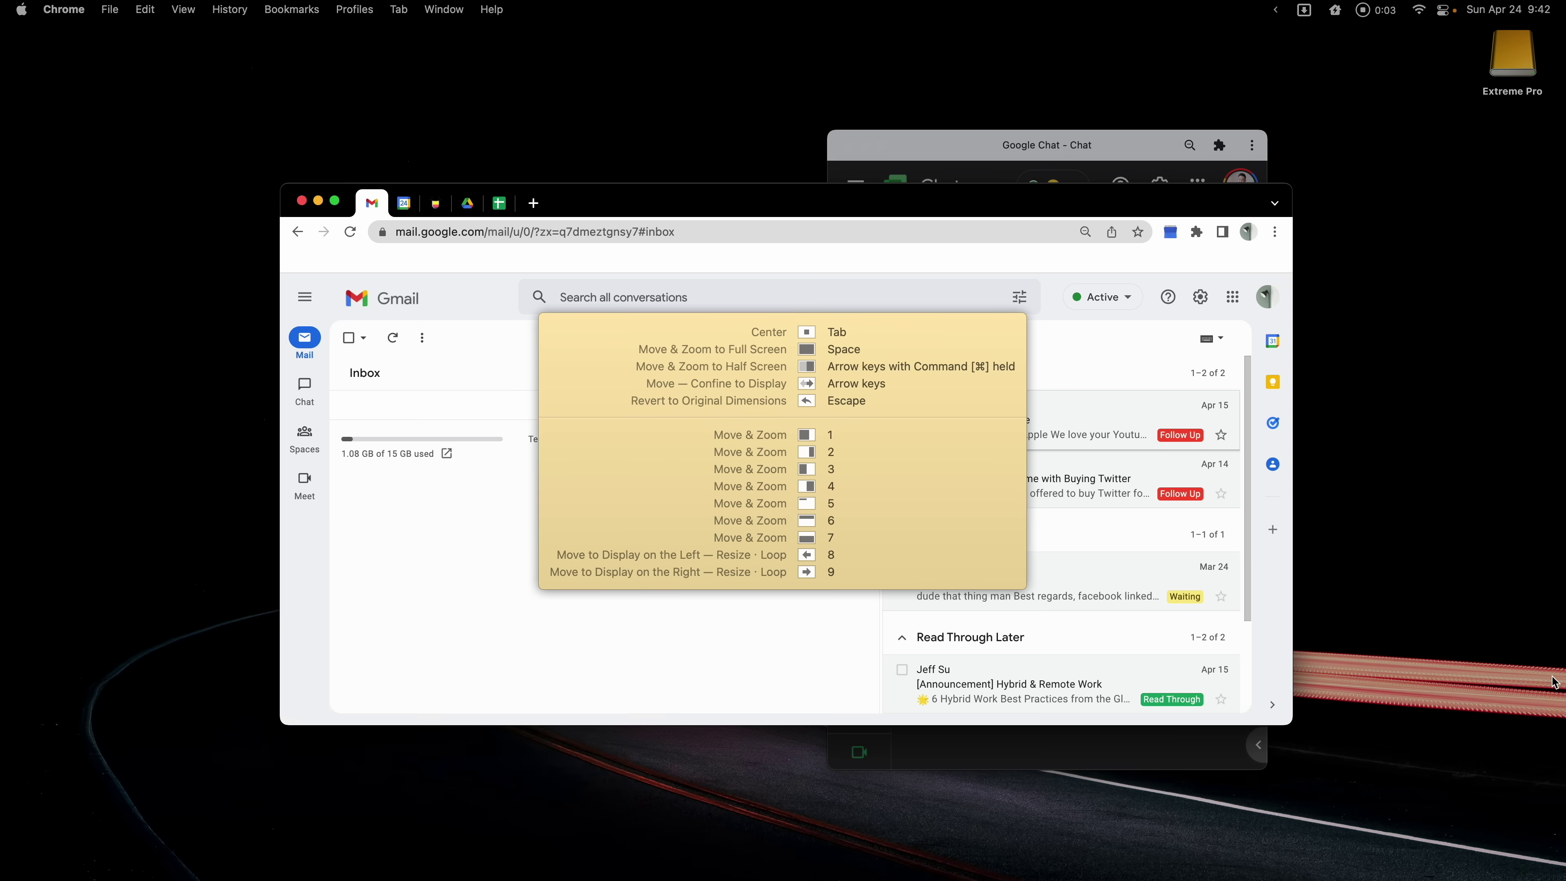
# Snap Gmail to the left two-thirds with key 1 and Google Chat to the right third with key 3
pyautogui.press('1')
pyautogui.click(1128, 544)
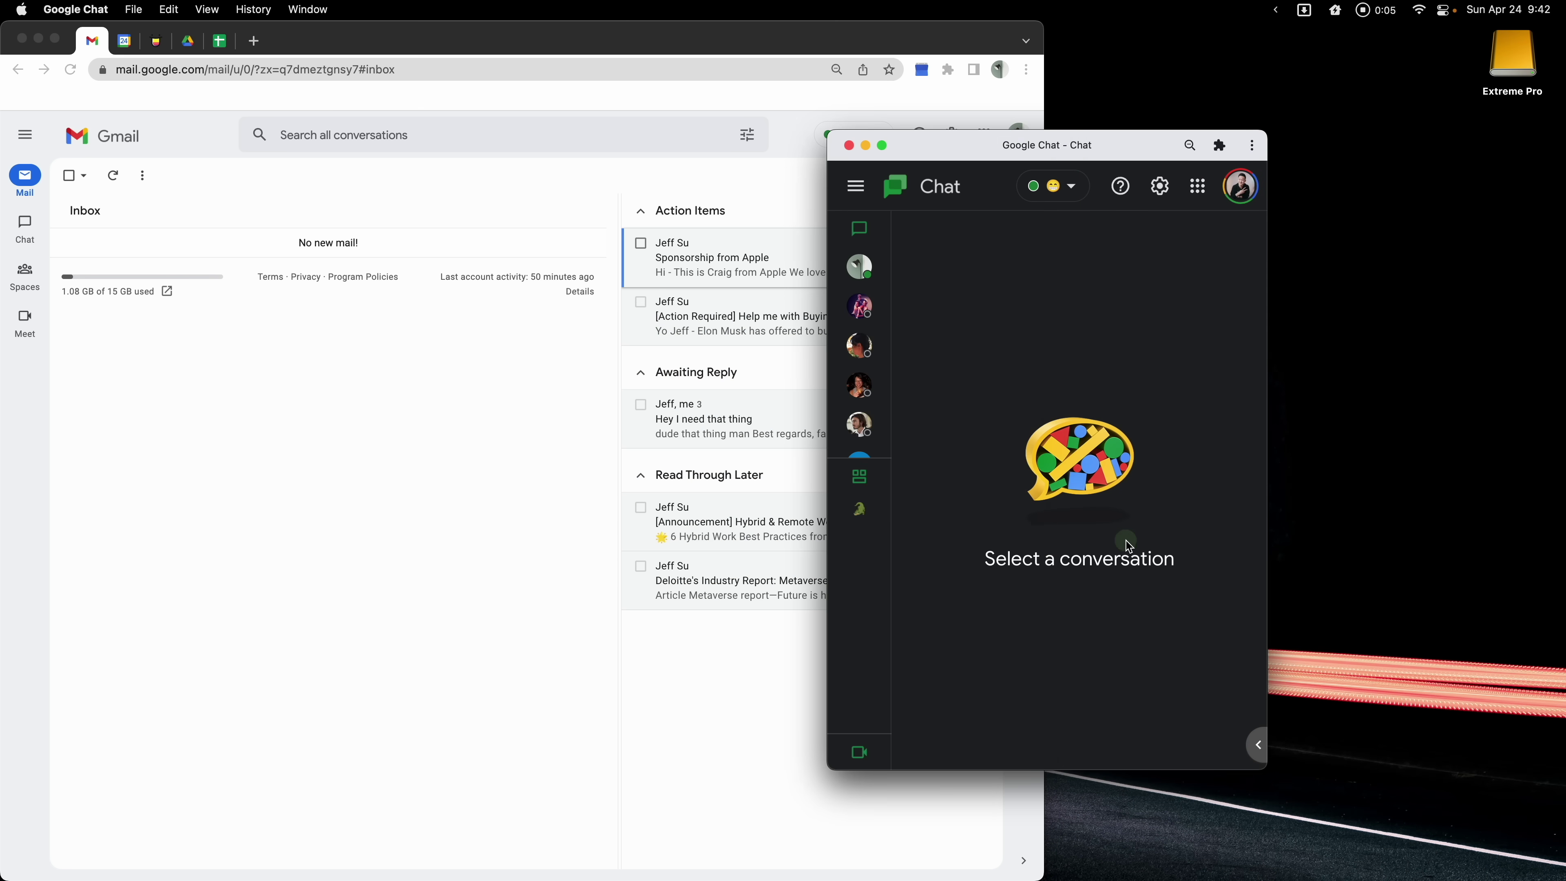
pyautogui.press('ctrl+alt+super+m')
pyautogui.press('3')
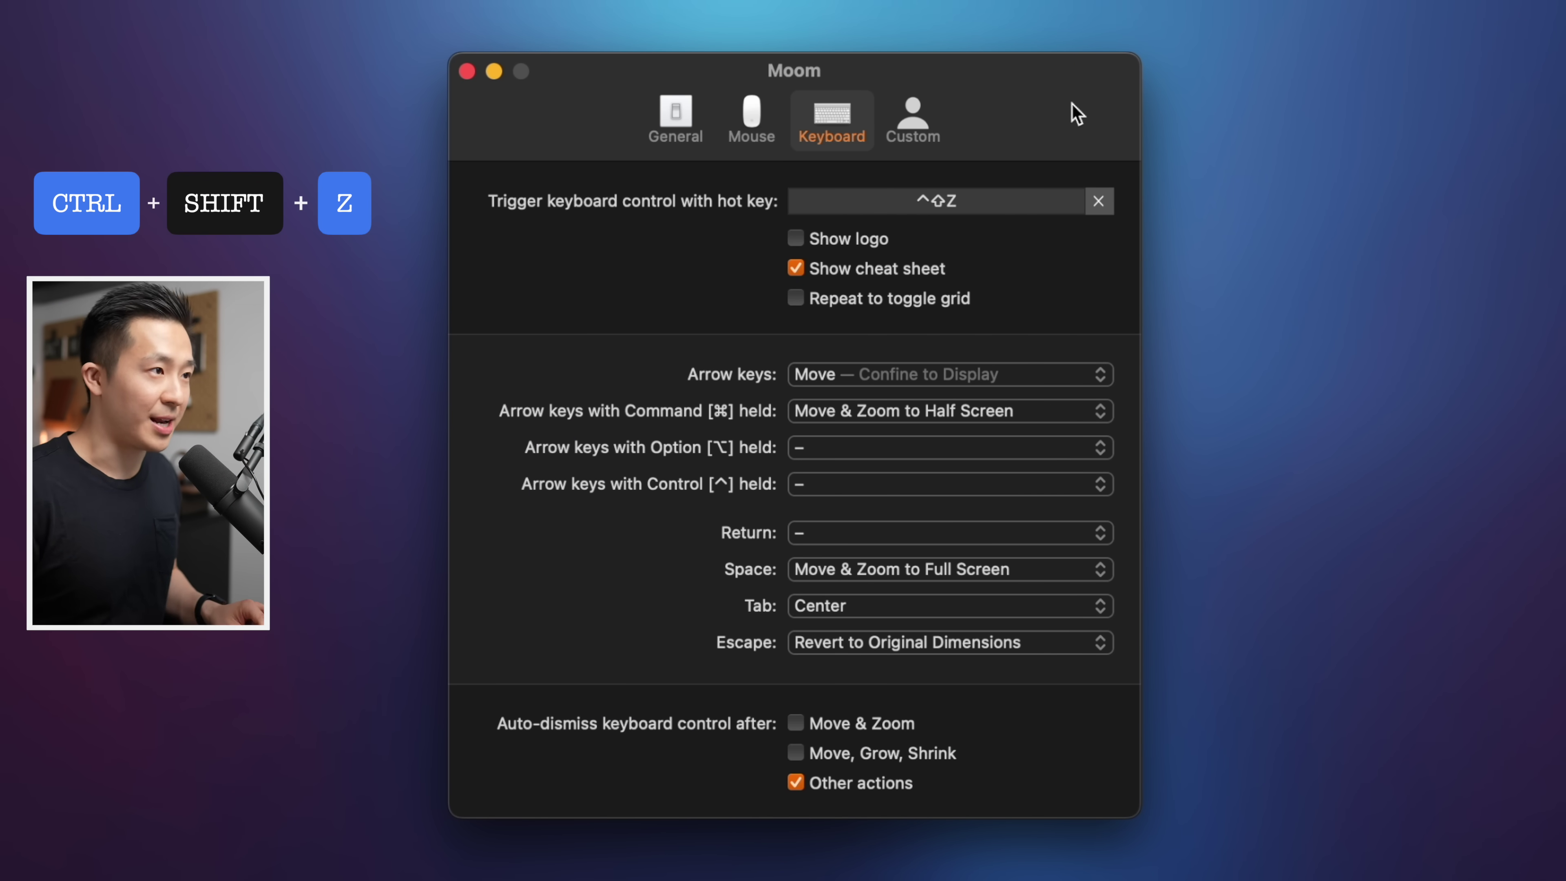
# Toggle Moom's cheat sheet with Ctrl+Shift+Z and open the Custom layouts tab in preferences
pyautogui.hotkey('ctrl', 'shift', 'z')
pyautogui.press('Escape')
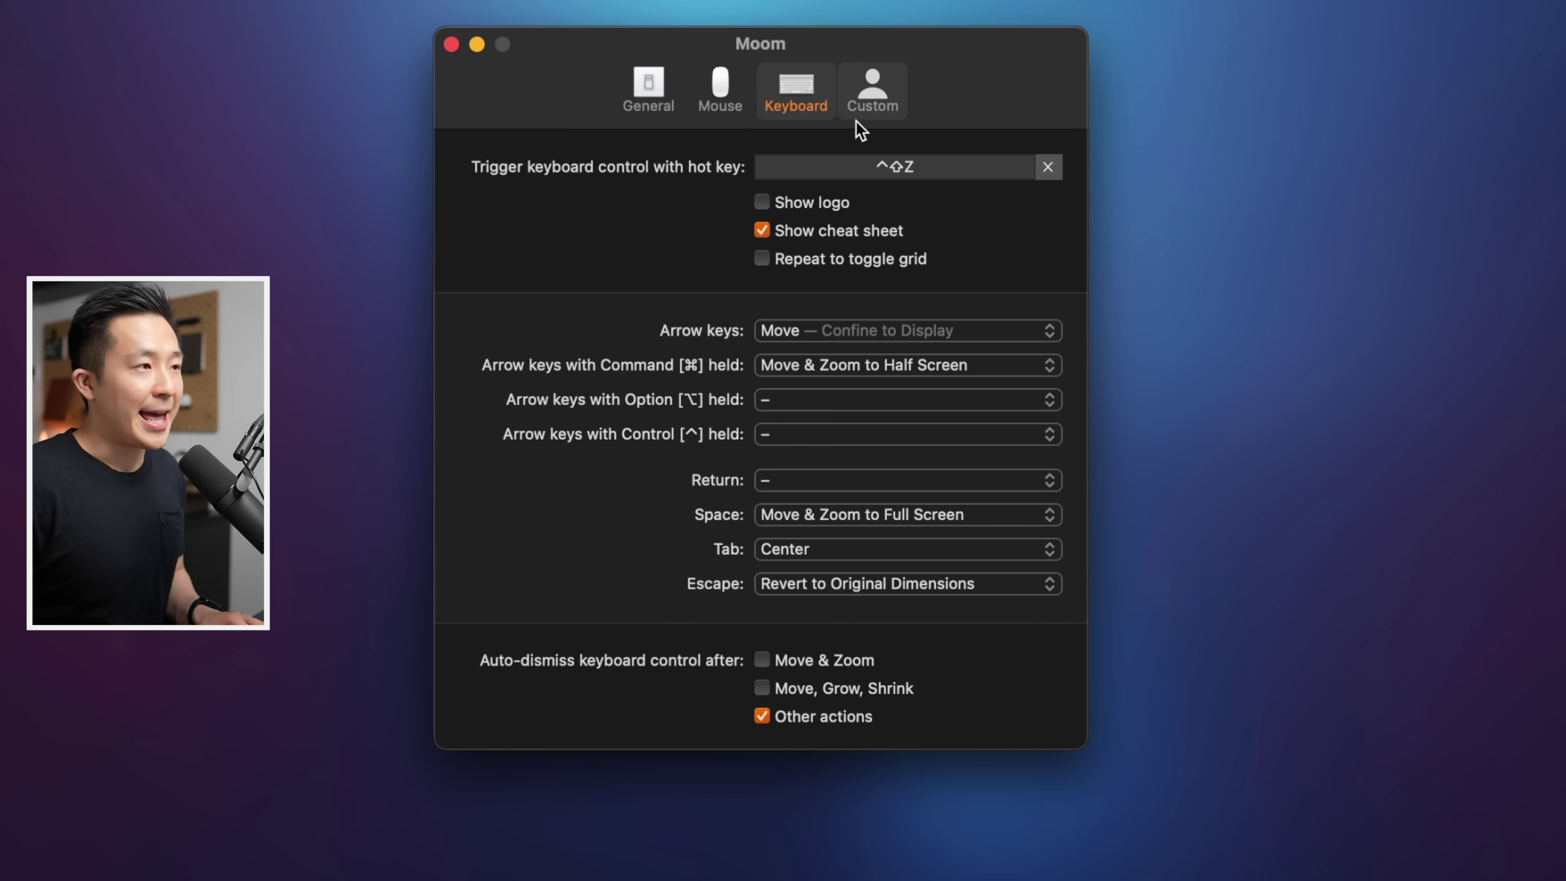
pyautogui.click(873, 94)
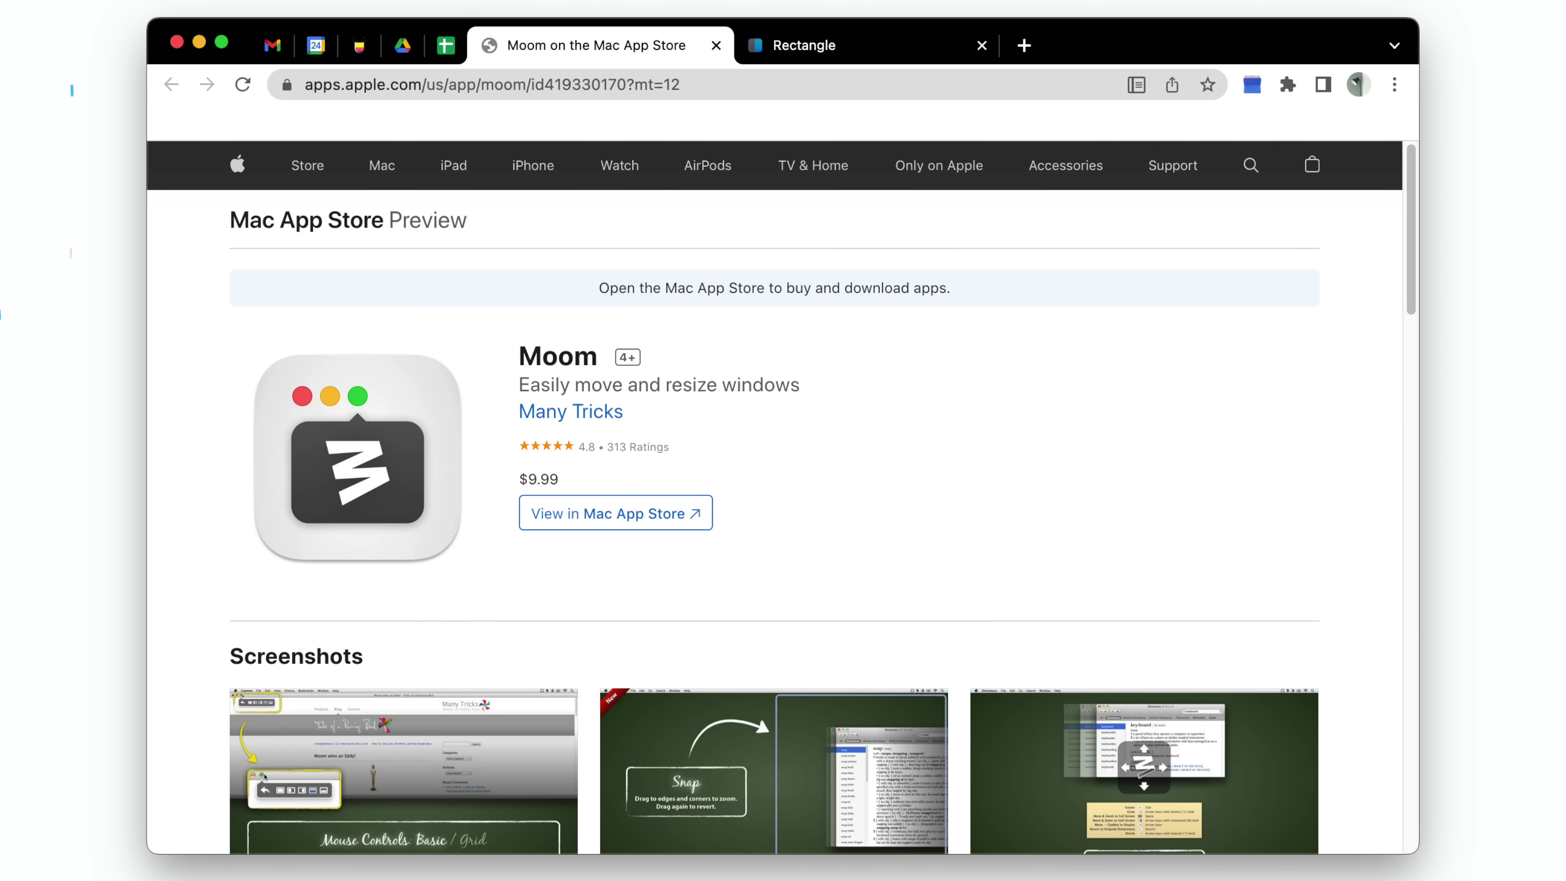
pyautogui.hotkey('ctrl', 'Tab')
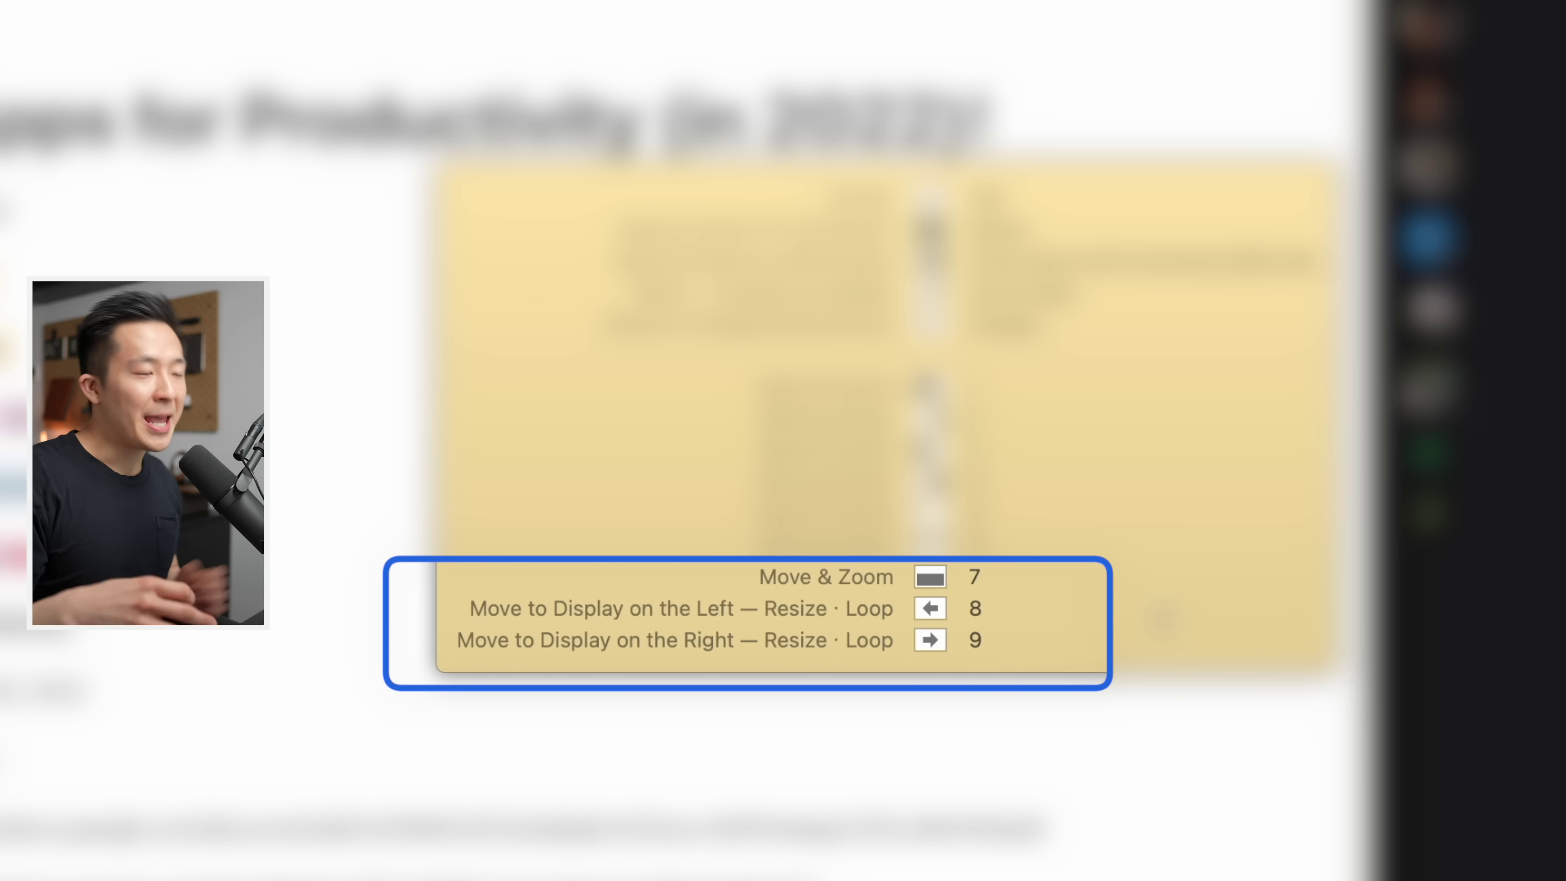
pyautogui.press('Escape')
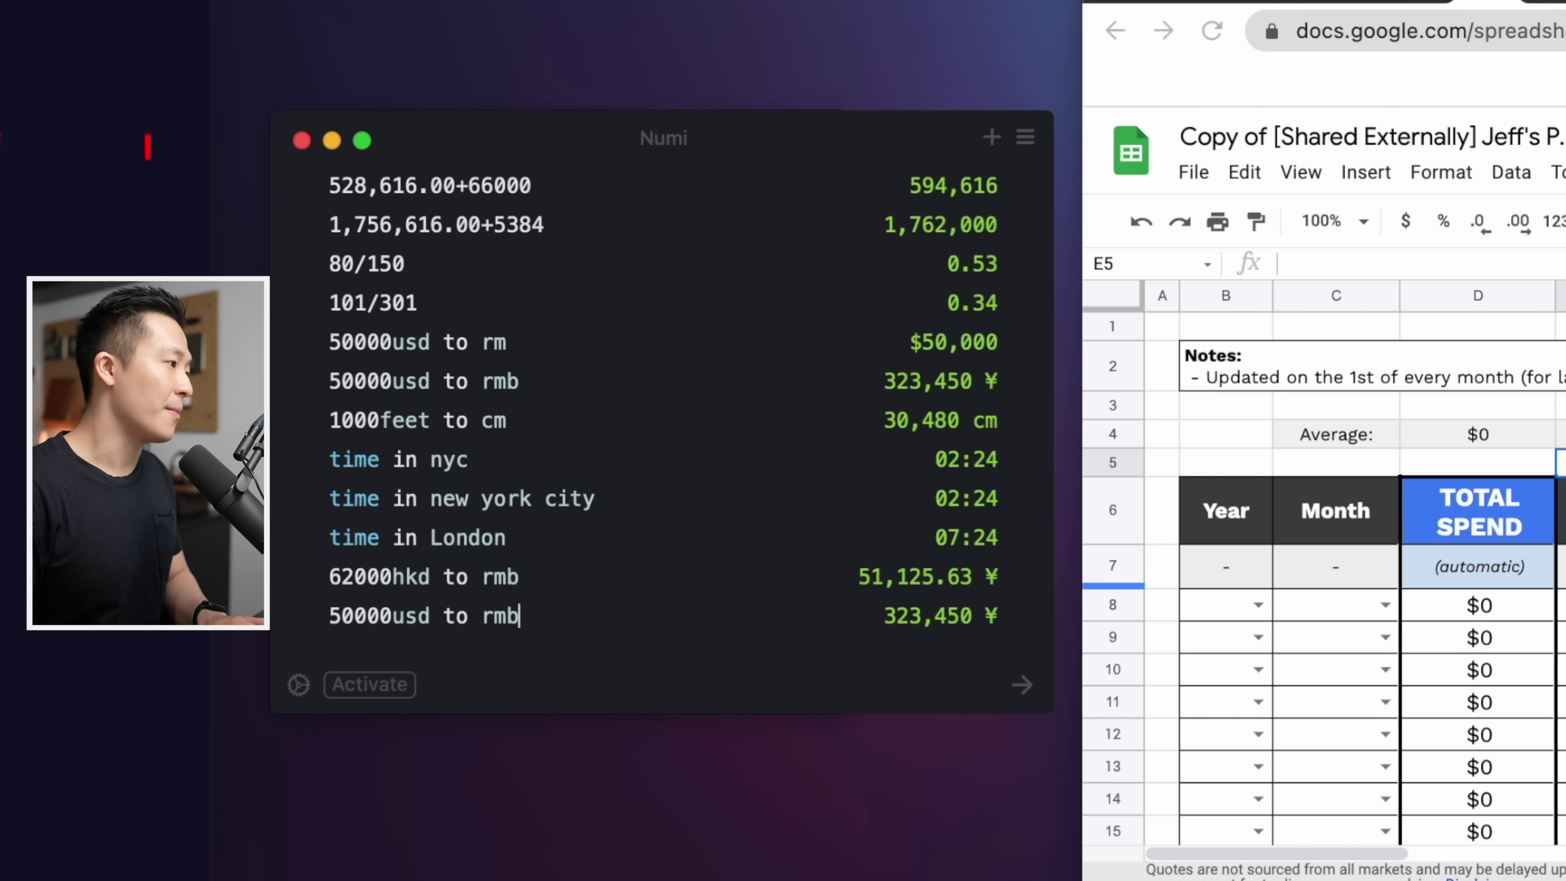
# Convert 50000usd to rmb (323,450 ¥), paste it into cell E5, and add 'time in london'
pyautogui.press('Return')
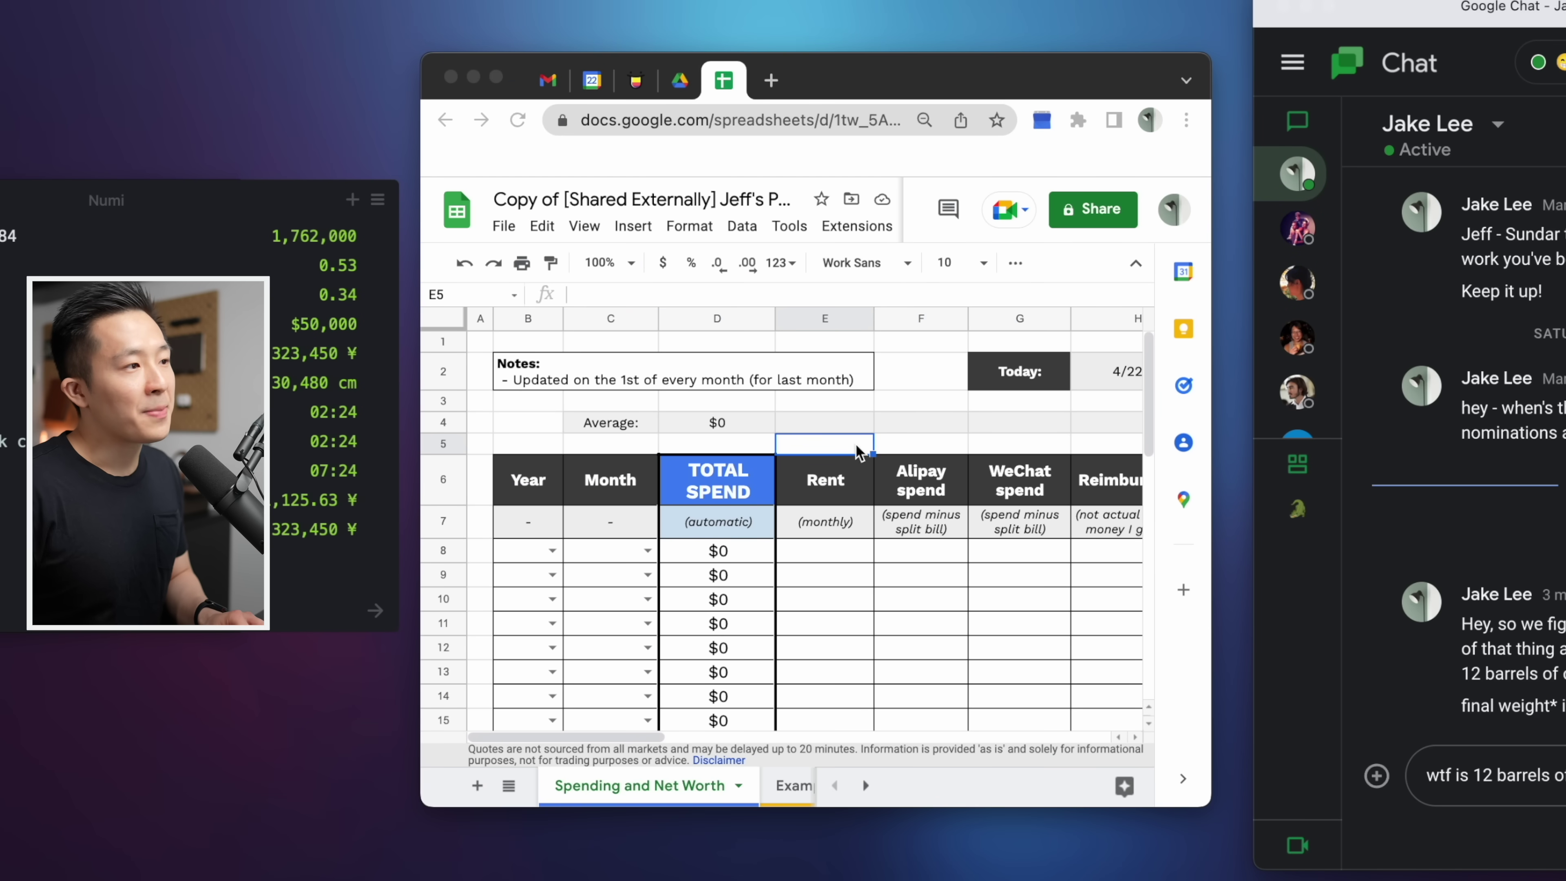
pyautogui.click(843, 441)
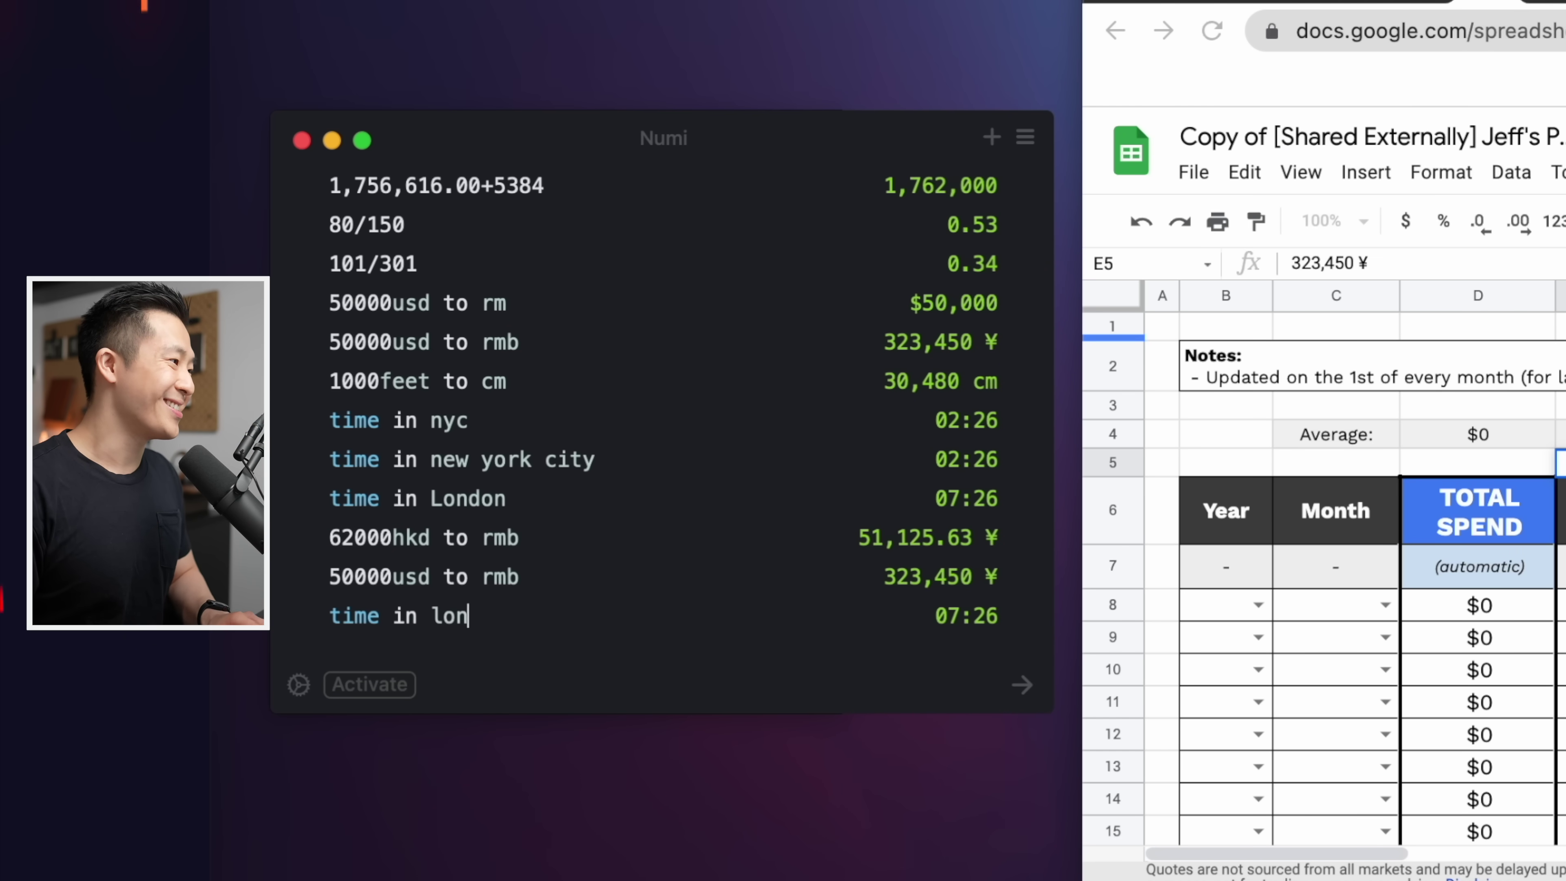
pyautogui.write('don')
pyautogui.press('Return')
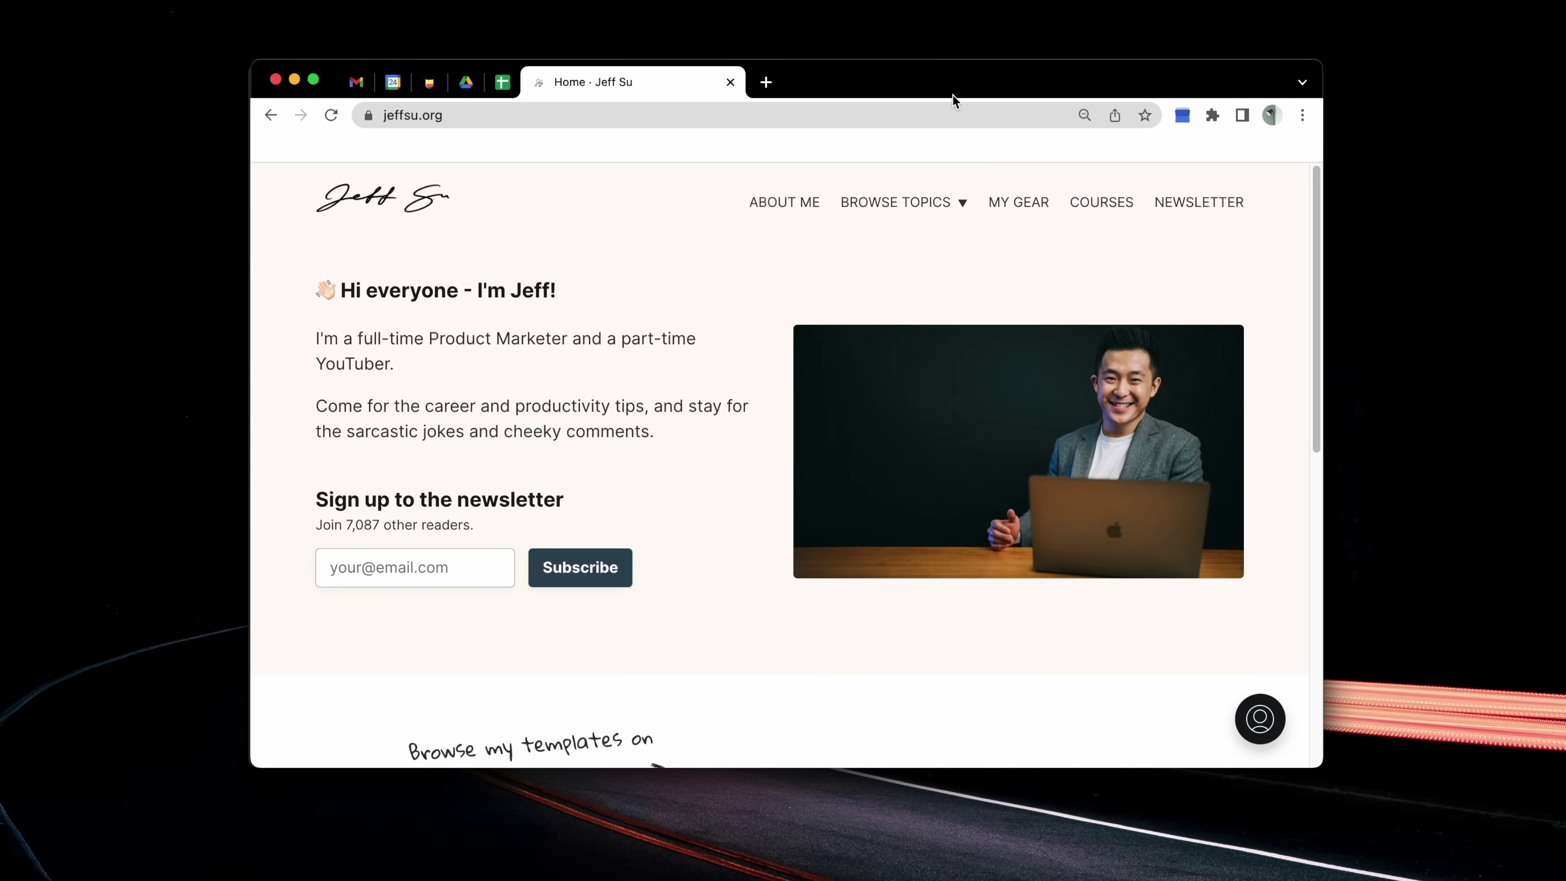
# Hold Command to show Chrome's CheatSheet shortcut overlay and bring up its Delay setting from the gear menu
pyautogui.press('super')
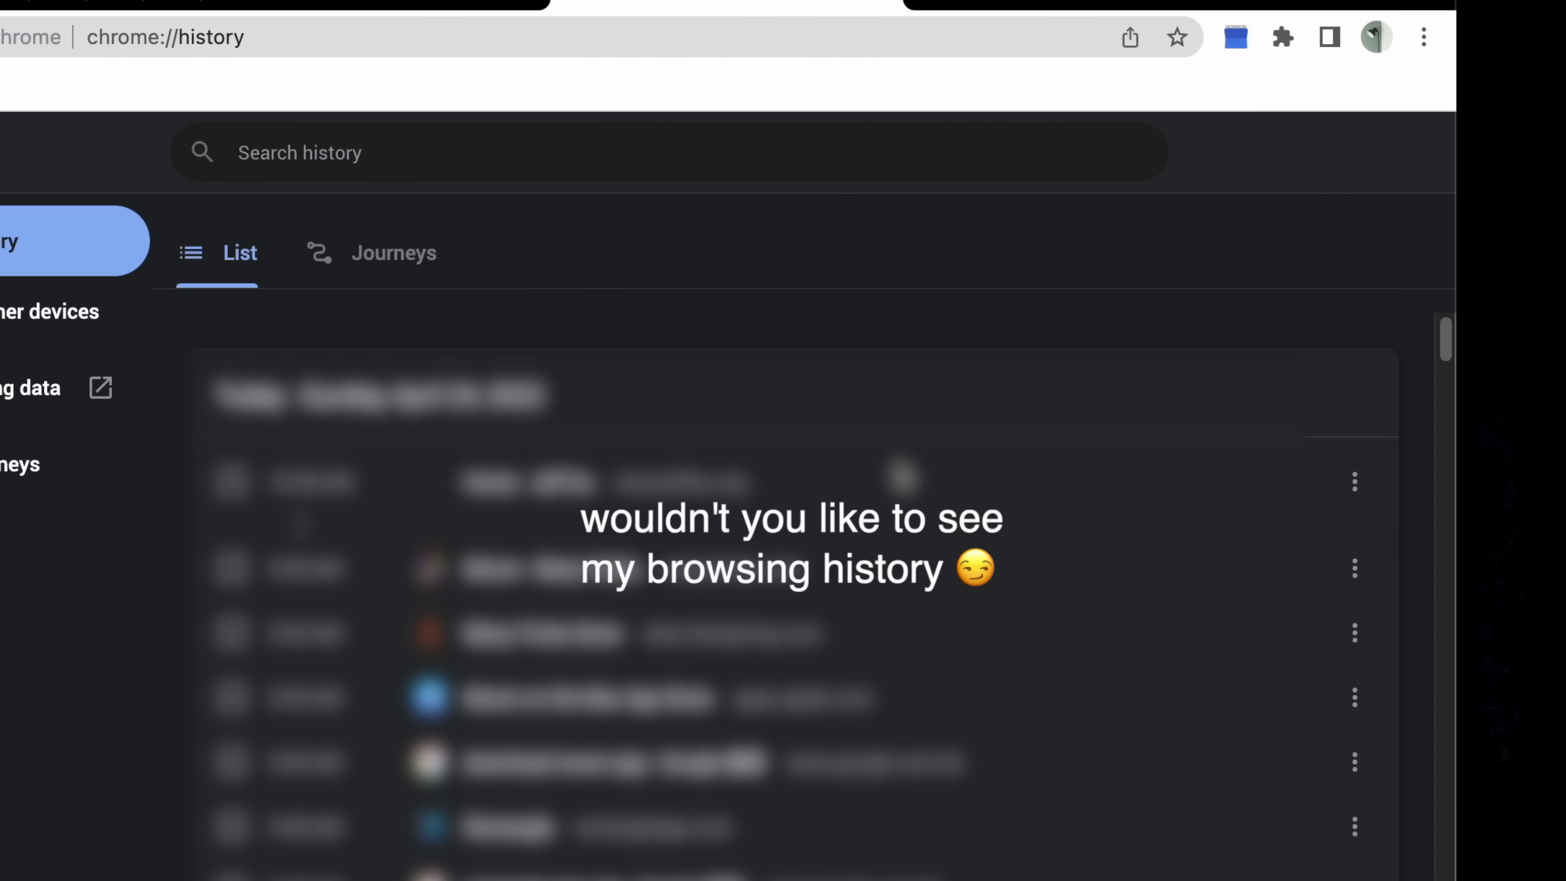
pyautogui.press('super')
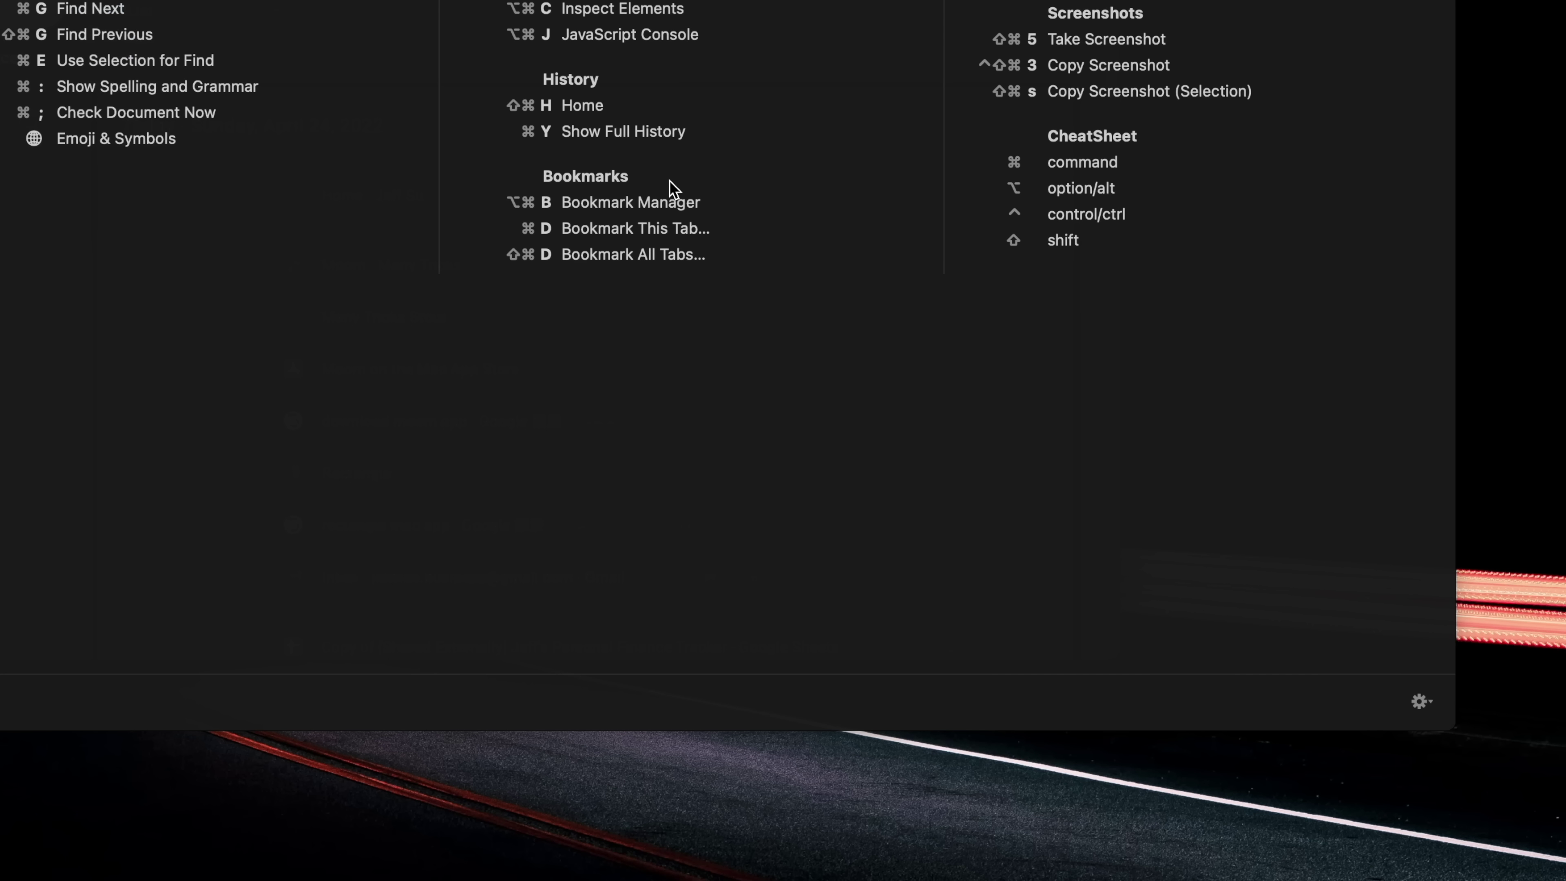
pyautogui.click(1420, 702)
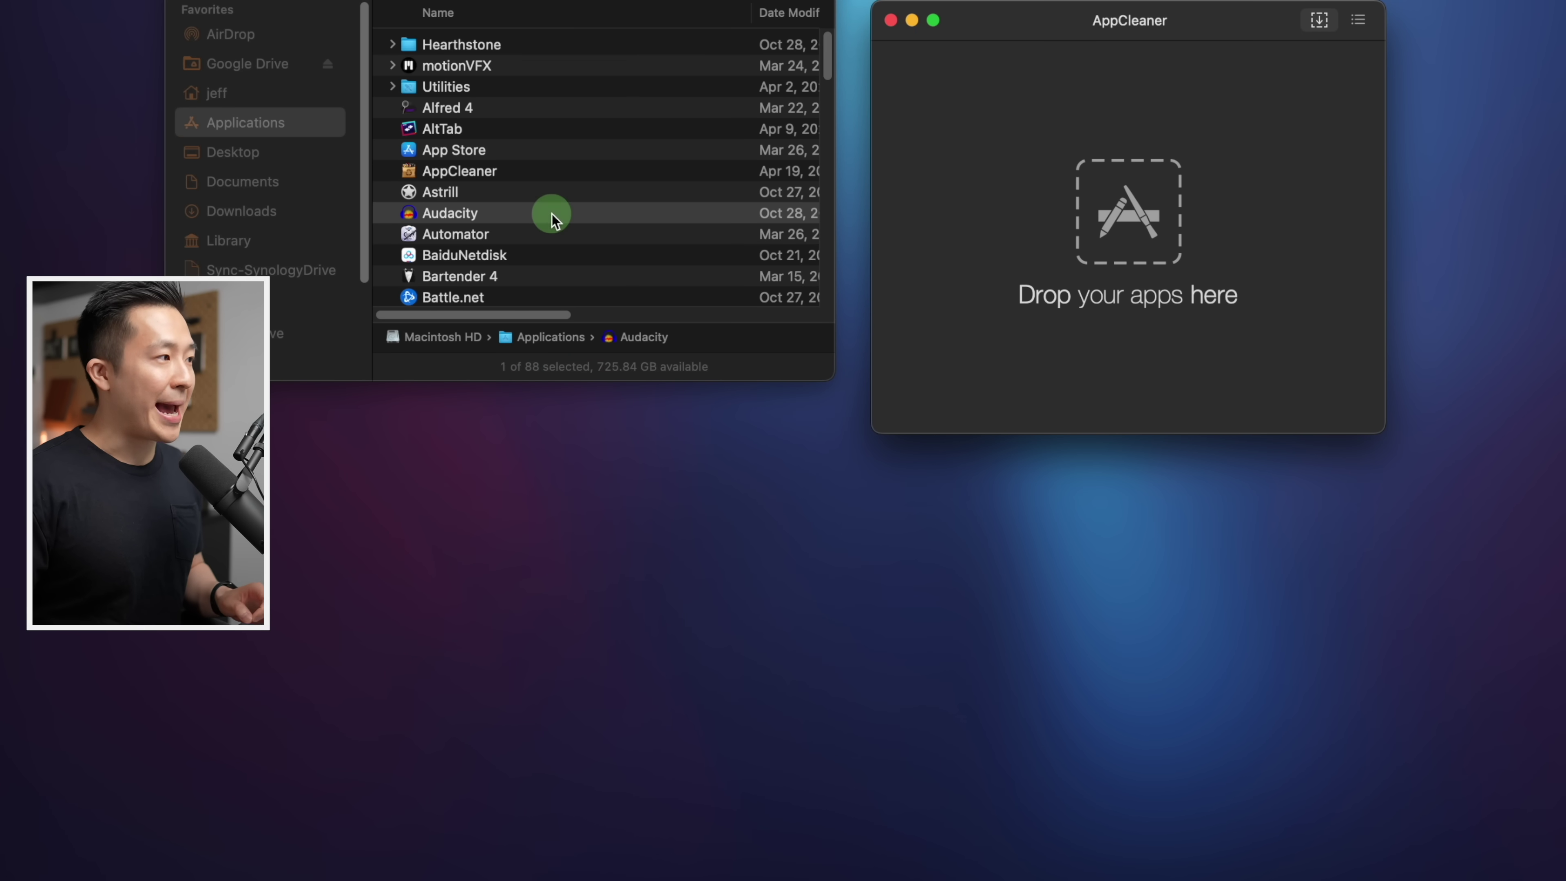
# Drop ImageOptim from Applications onto AppCleaner, listing its 7 related files totalling 11.6 MB
pyautogui.moveTo(552, 219); pyautogui.dragTo(630, 265)
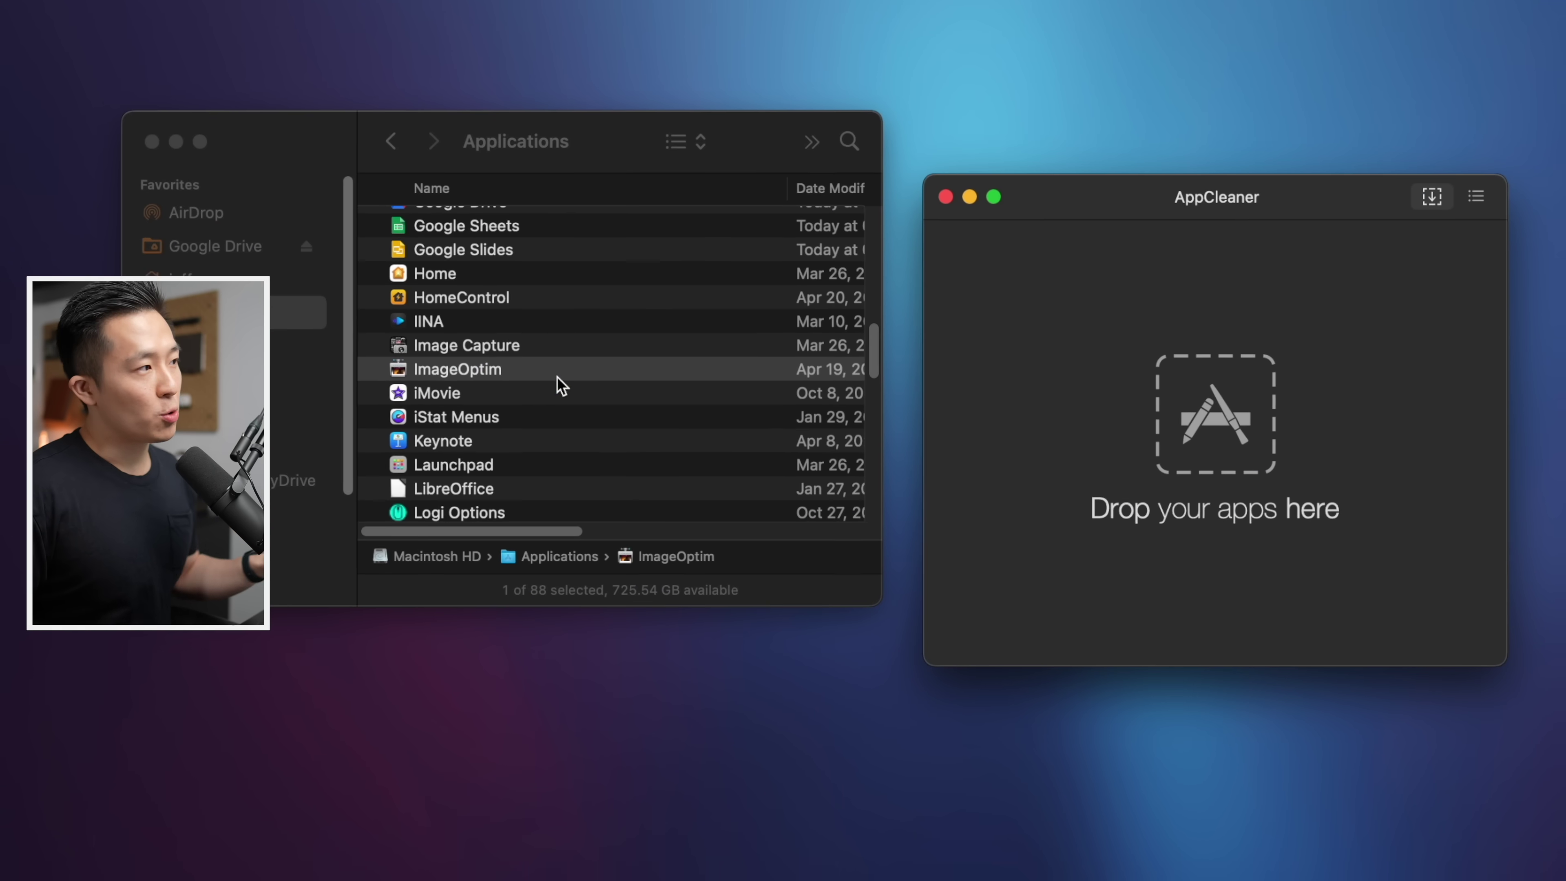
pyautogui.moveTo(550, 176); pyautogui.dragTo(1130, 222)
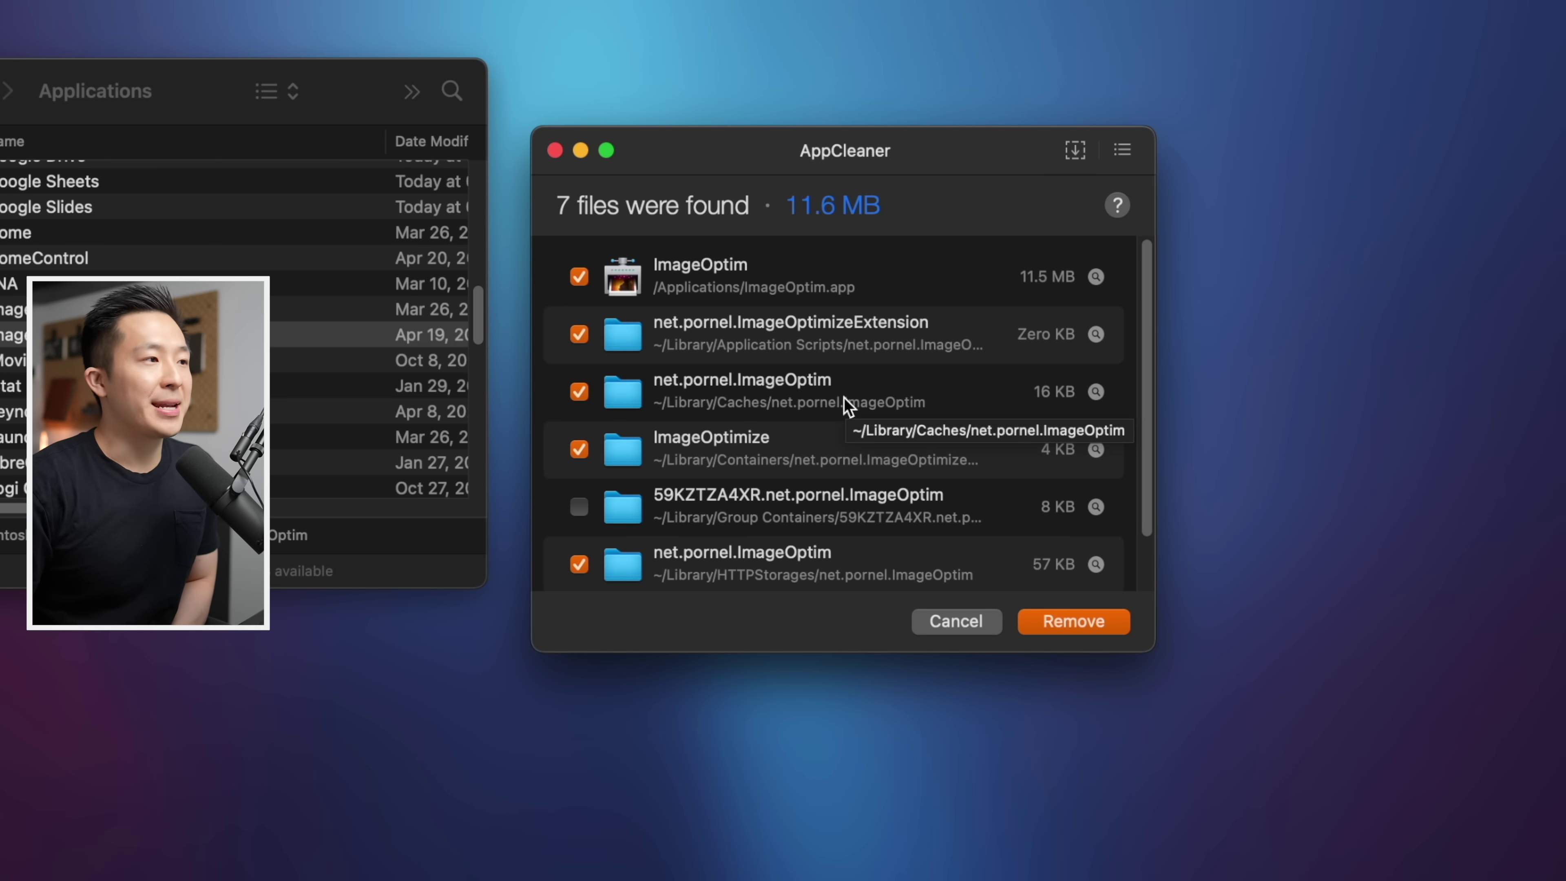
# Scroll through ImageOptim's found files down to its preferences .plist and back up
pyautogui.scroll(-2, 851, 412)
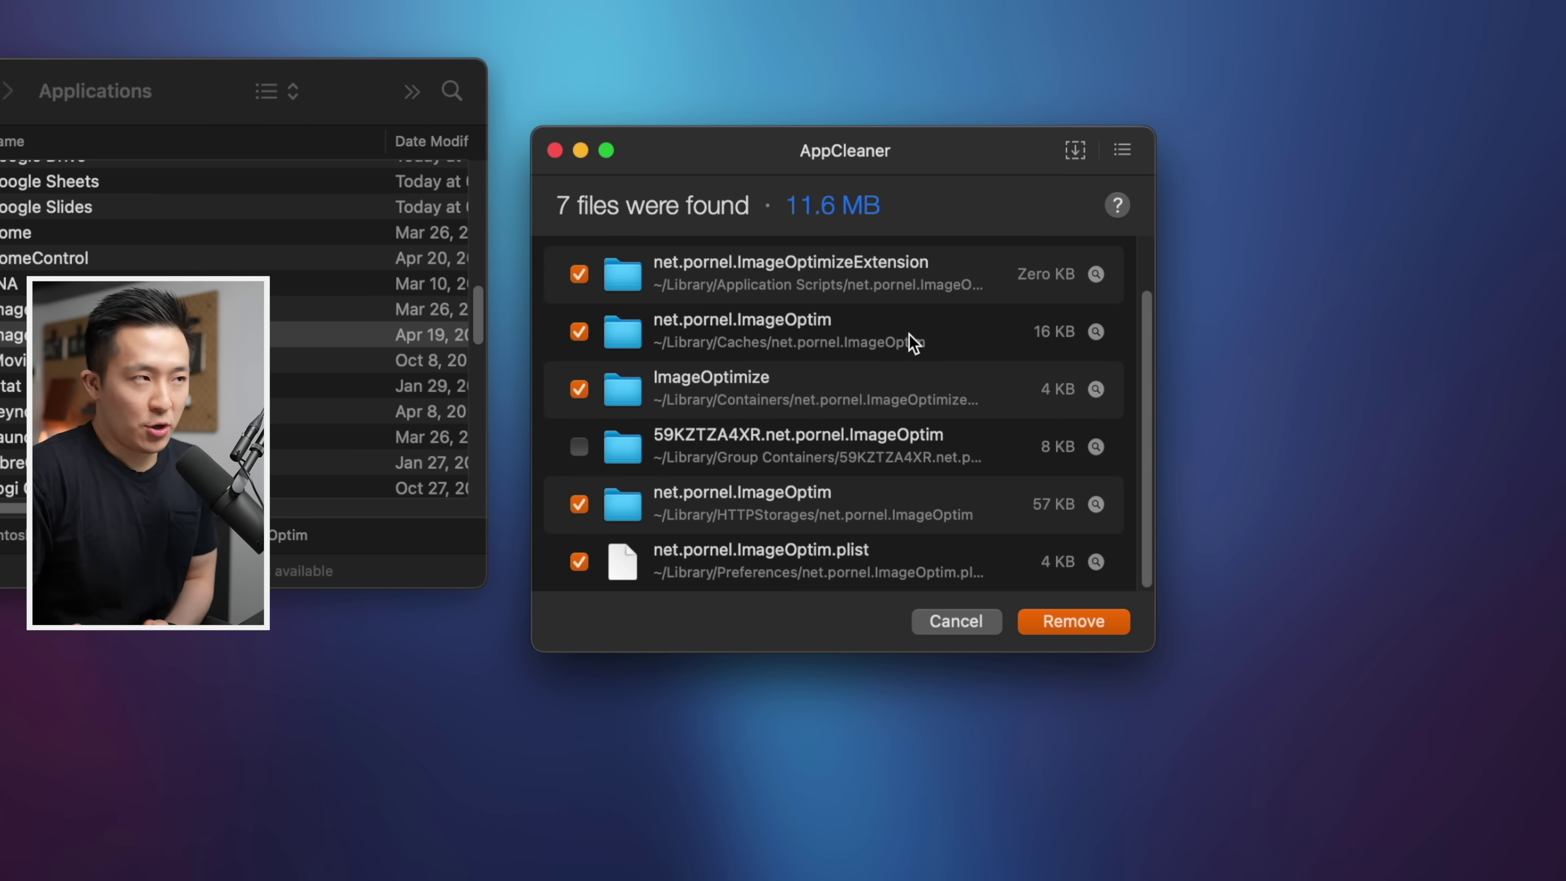
pyautogui.scroll(2, 898, 355)
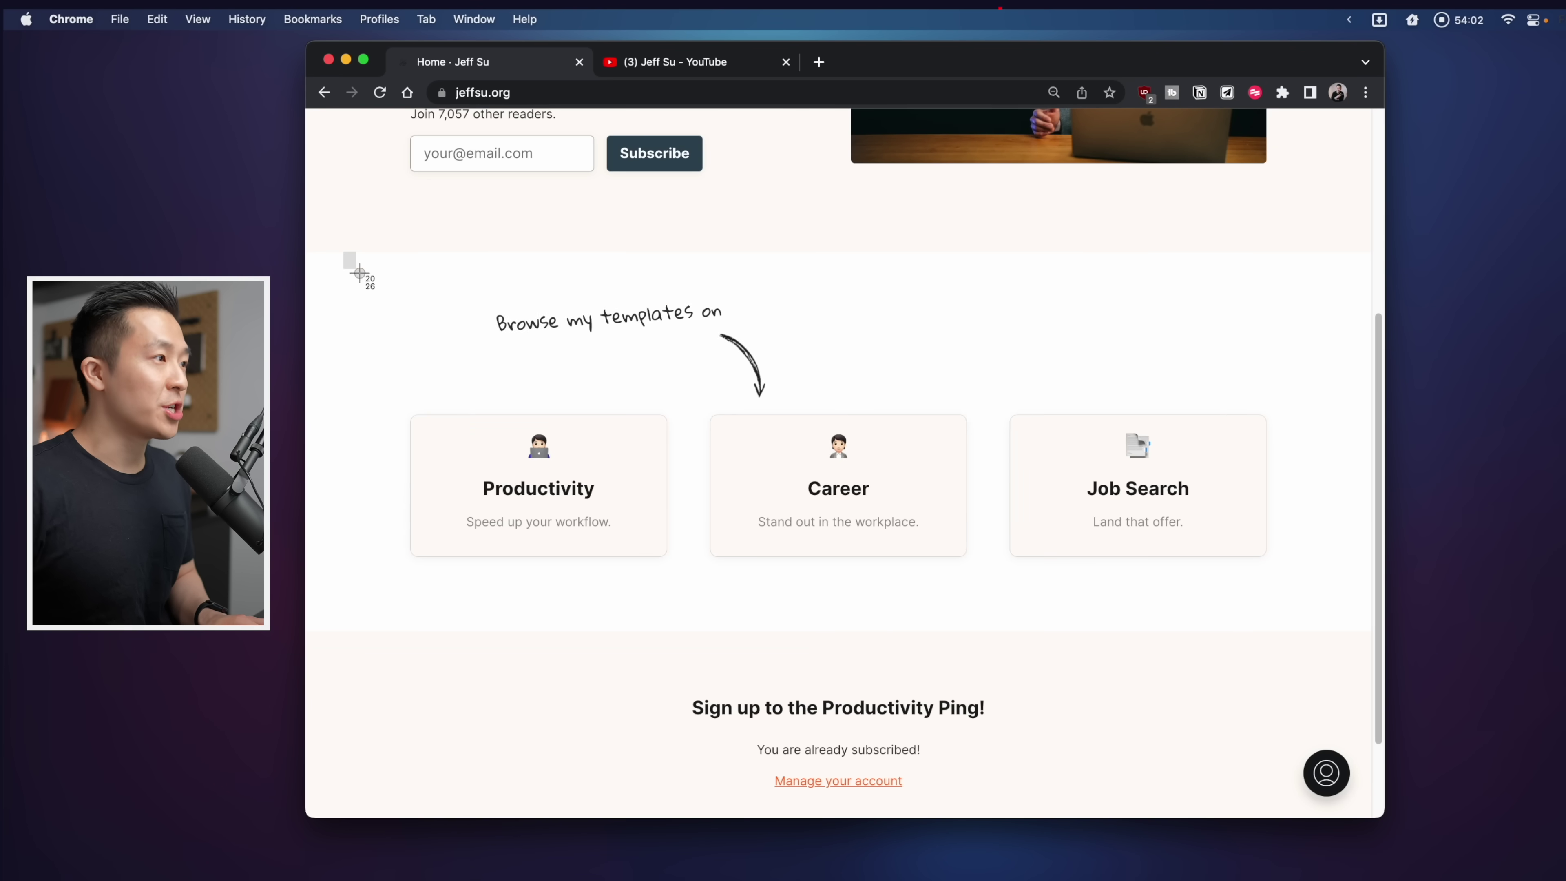
# Capture the templates section and draw a green box around the Productivity card
pyautogui.moveTo(518, 353); pyautogui.dragTo(1340, 642)
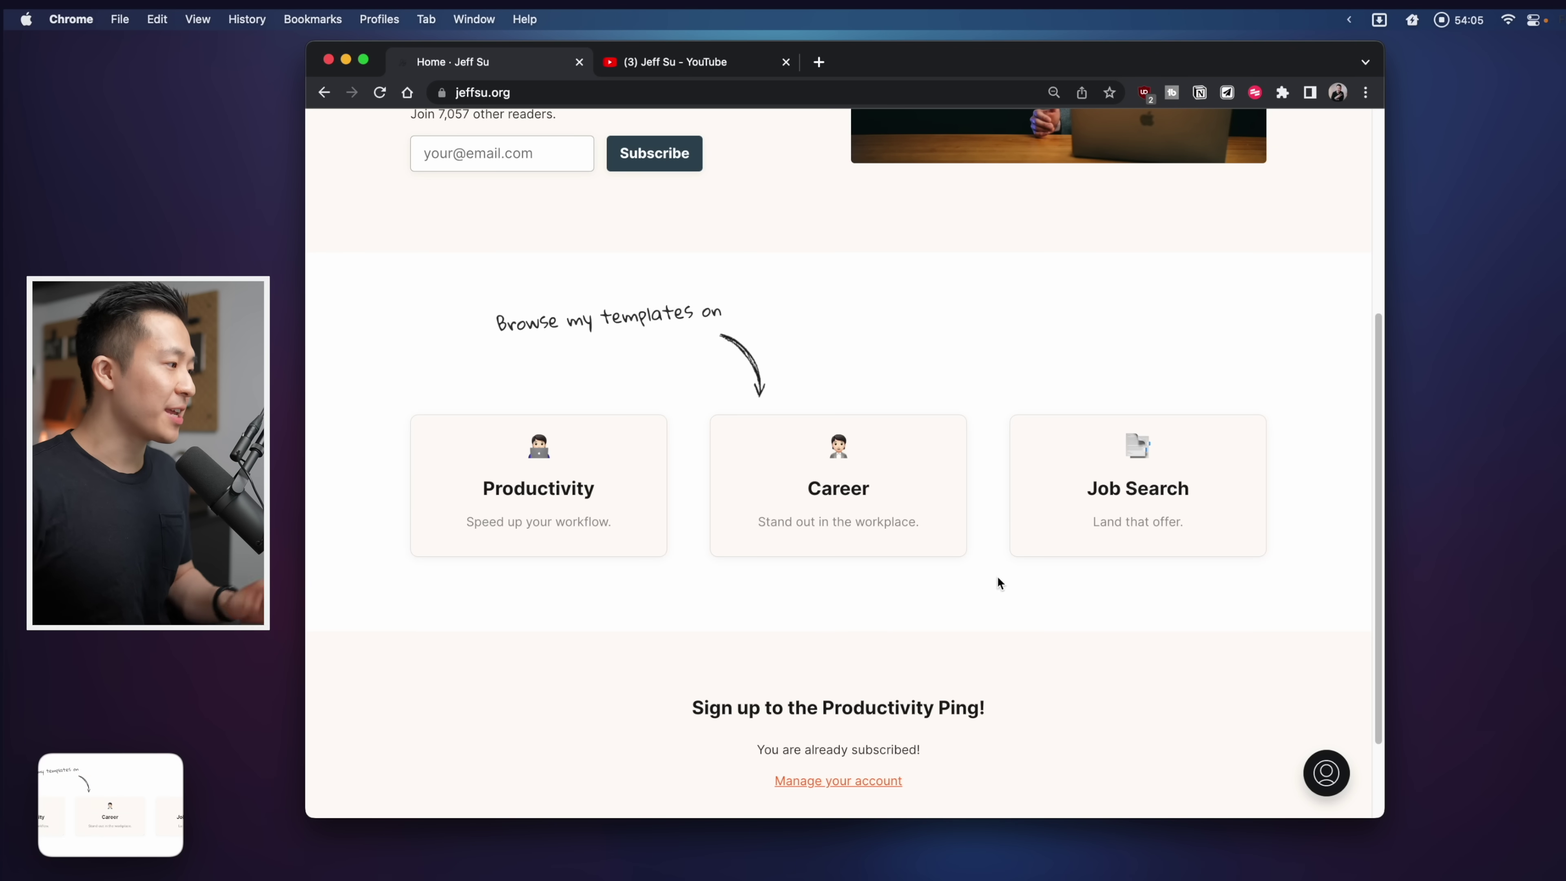
pyautogui.doubleClick(172, 805)
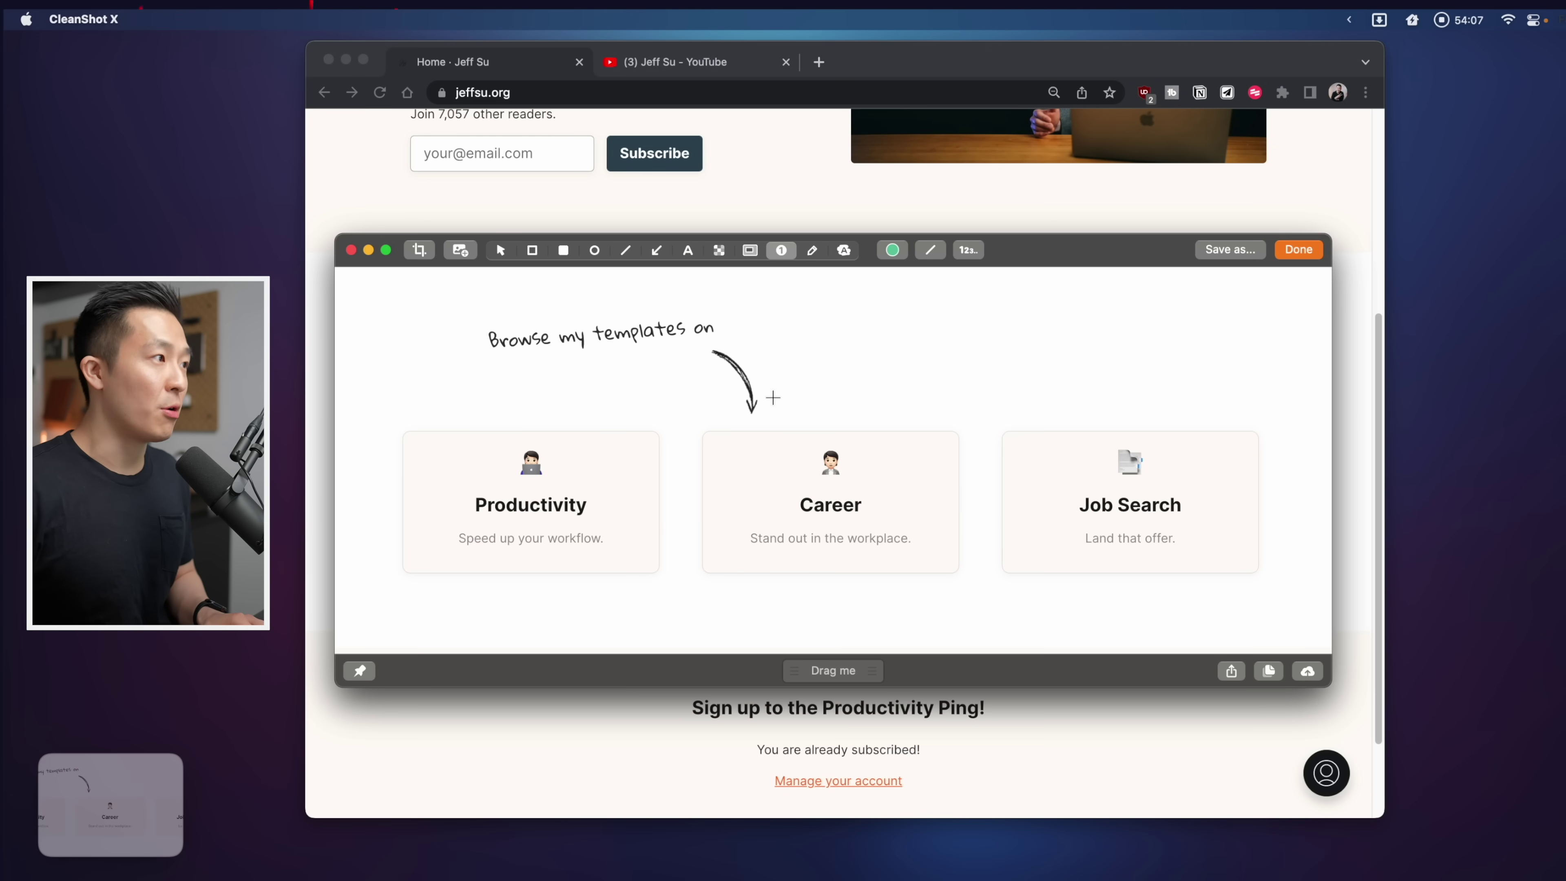
pyautogui.click(535, 251)
pyautogui.moveTo(383, 406); pyautogui.dragTo(676, 597)
# Circle the Career card's icon and title with a pink ellipse
pyautogui.click(892, 250)
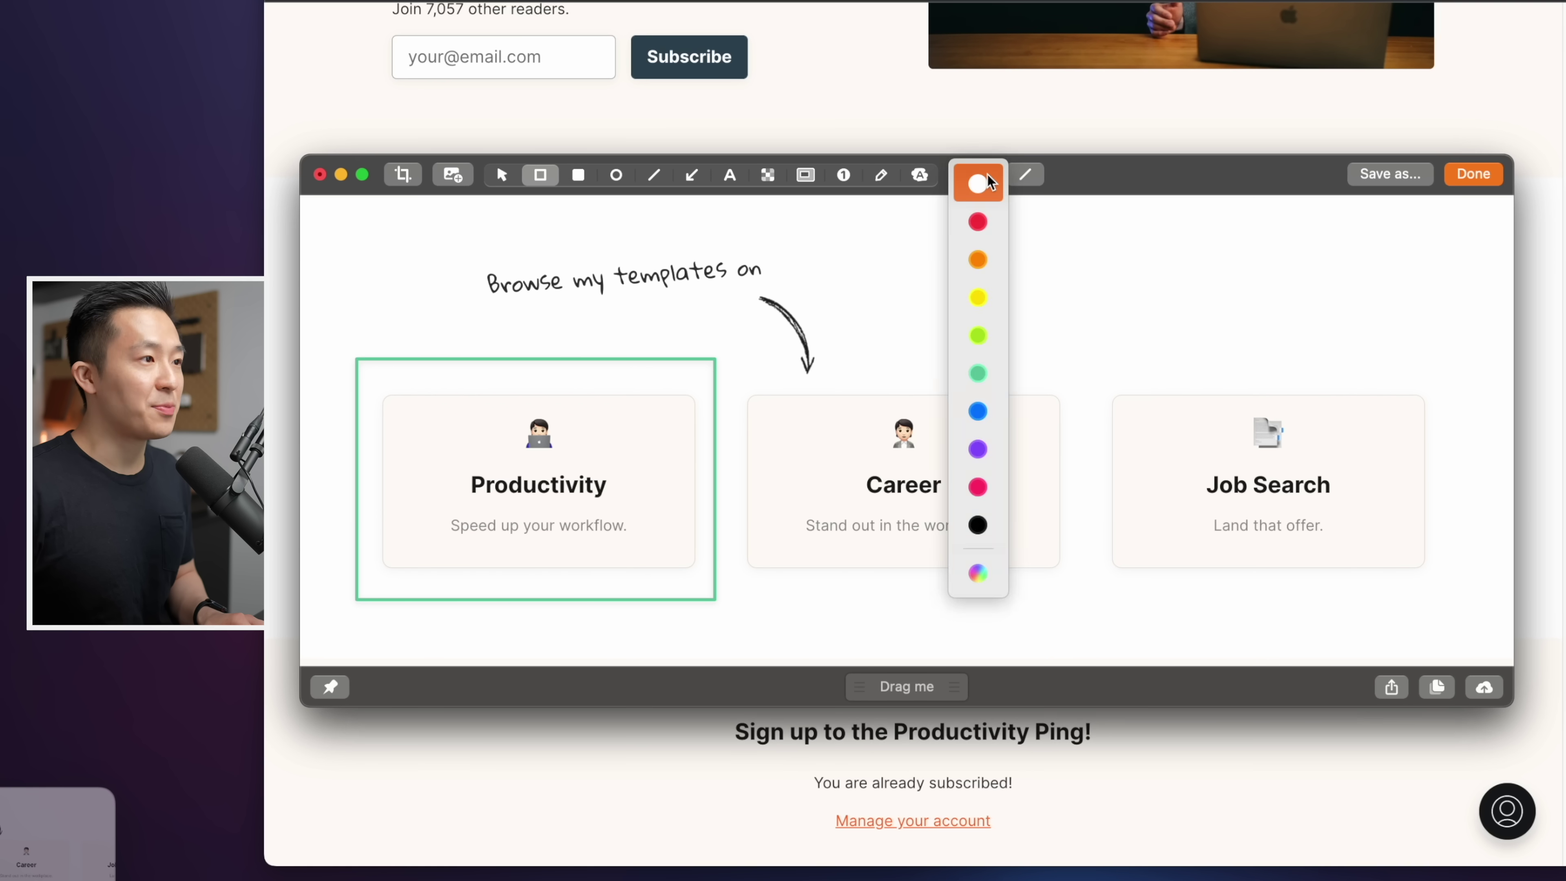
pyautogui.click(978, 487)
pyautogui.click(616, 175)
pyautogui.moveTo(837, 401); pyautogui.dragTo(961, 524)
# Try a curved pink arrow pointing at Career, then delete it
pyautogui.click(691, 176)
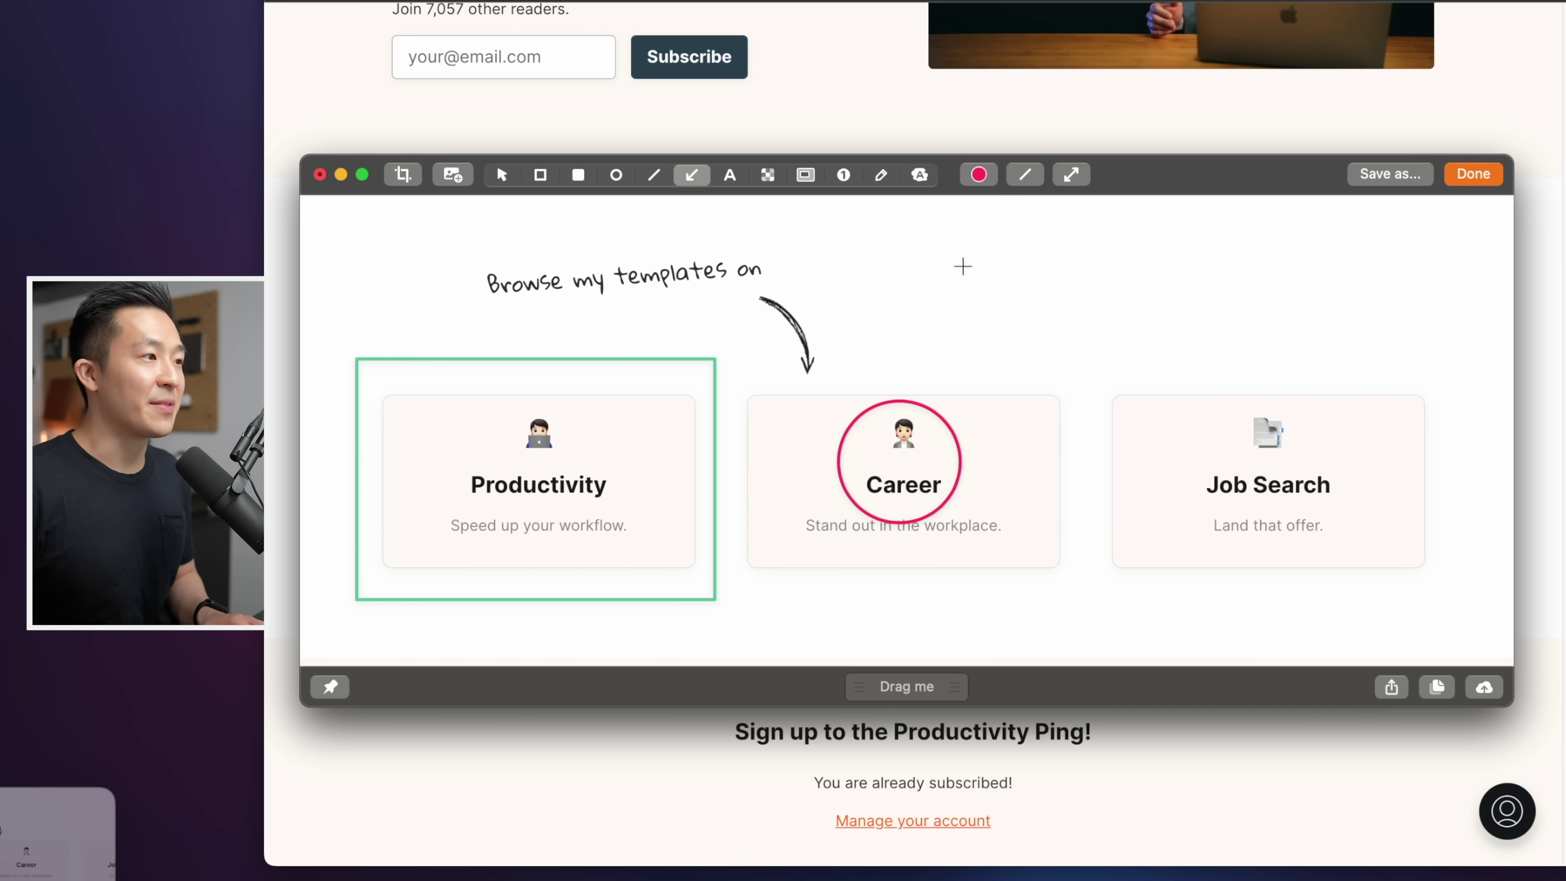
pyautogui.moveTo(734, 324)
pyautogui.mouseDown()
pyautogui.moveTo(888, 343)
pyautogui.moveTo(820, 303)
pyautogui.moveTo(826, 285)
pyautogui.mouseUp()
pyautogui.moveTo(875, 336); pyautogui.dragTo(846, 399)
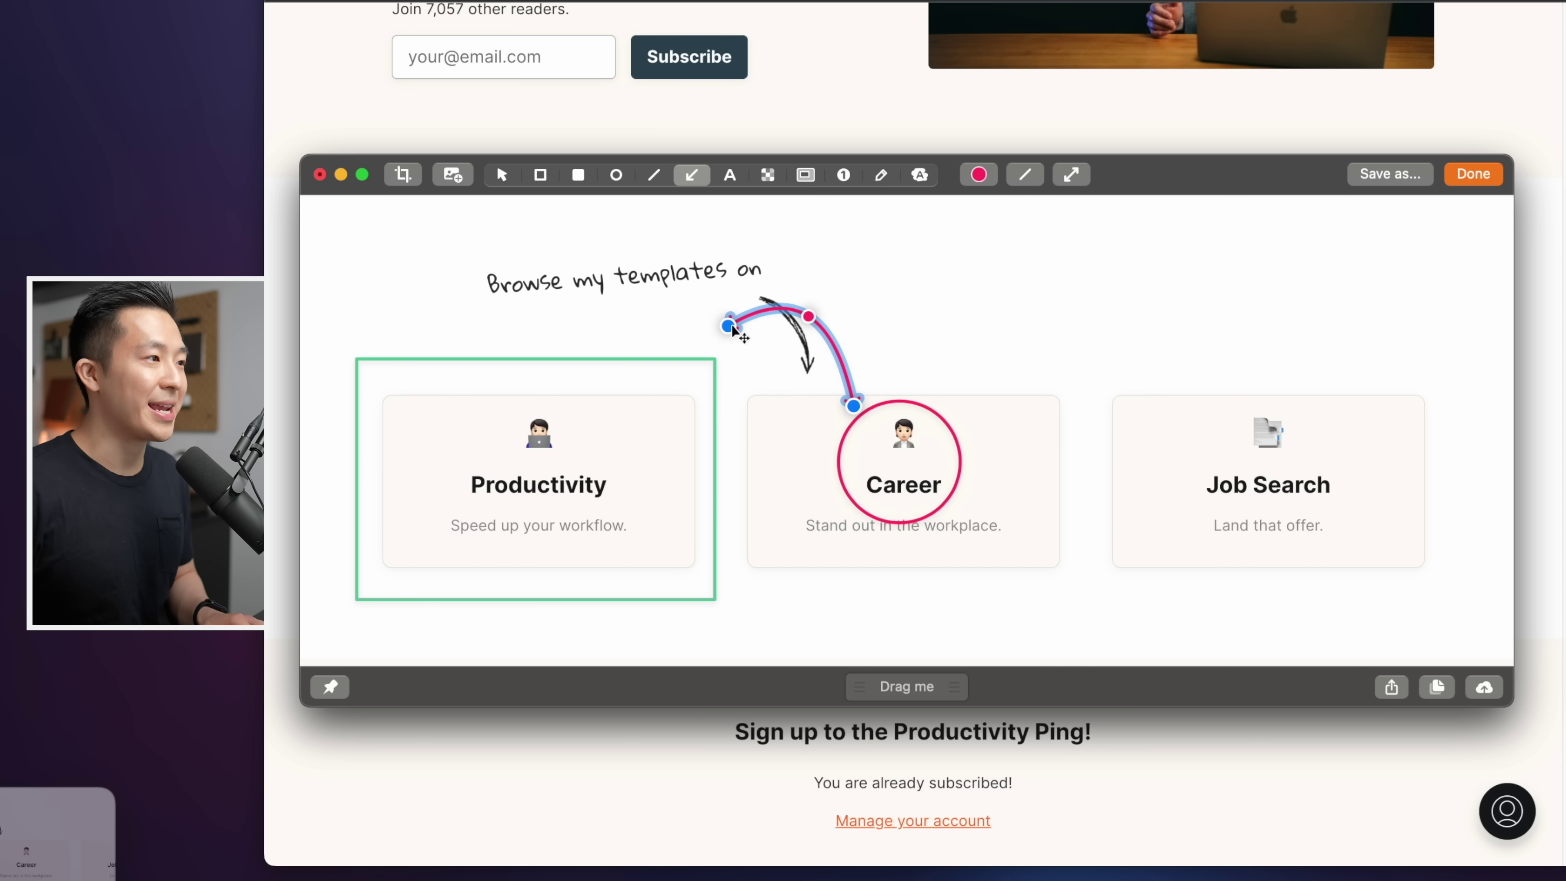
pyautogui.moveTo(731, 328); pyautogui.dragTo(710, 332)
pyautogui.moveTo(812, 324); pyautogui.dragTo(779, 325)
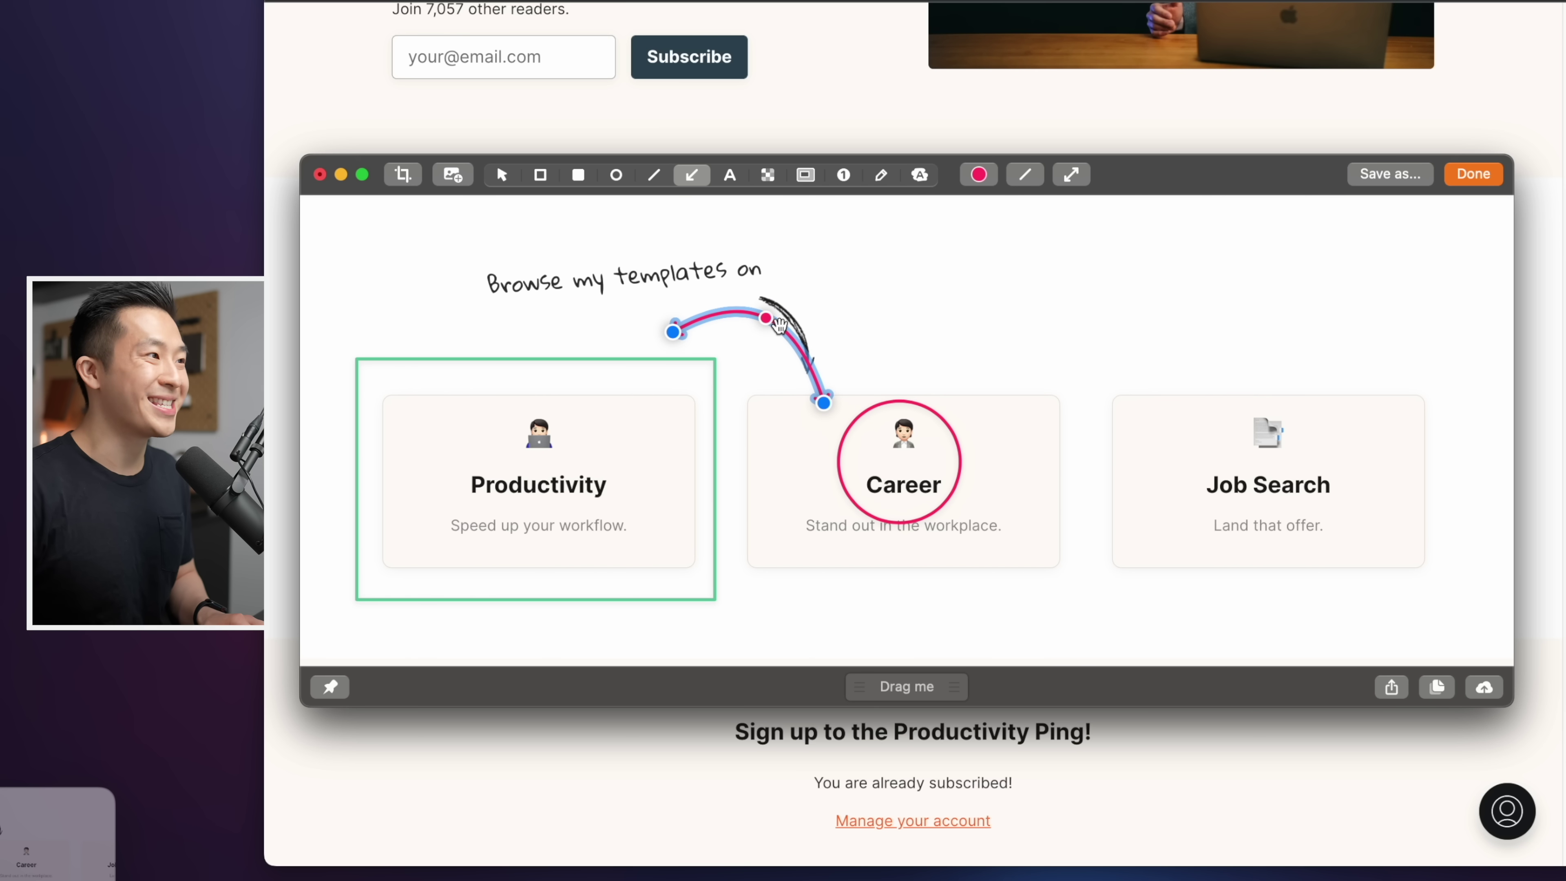
pyautogui.press('Delete')
# Label the Career circle with the text "this is helpful"
pyautogui.click(731, 176)
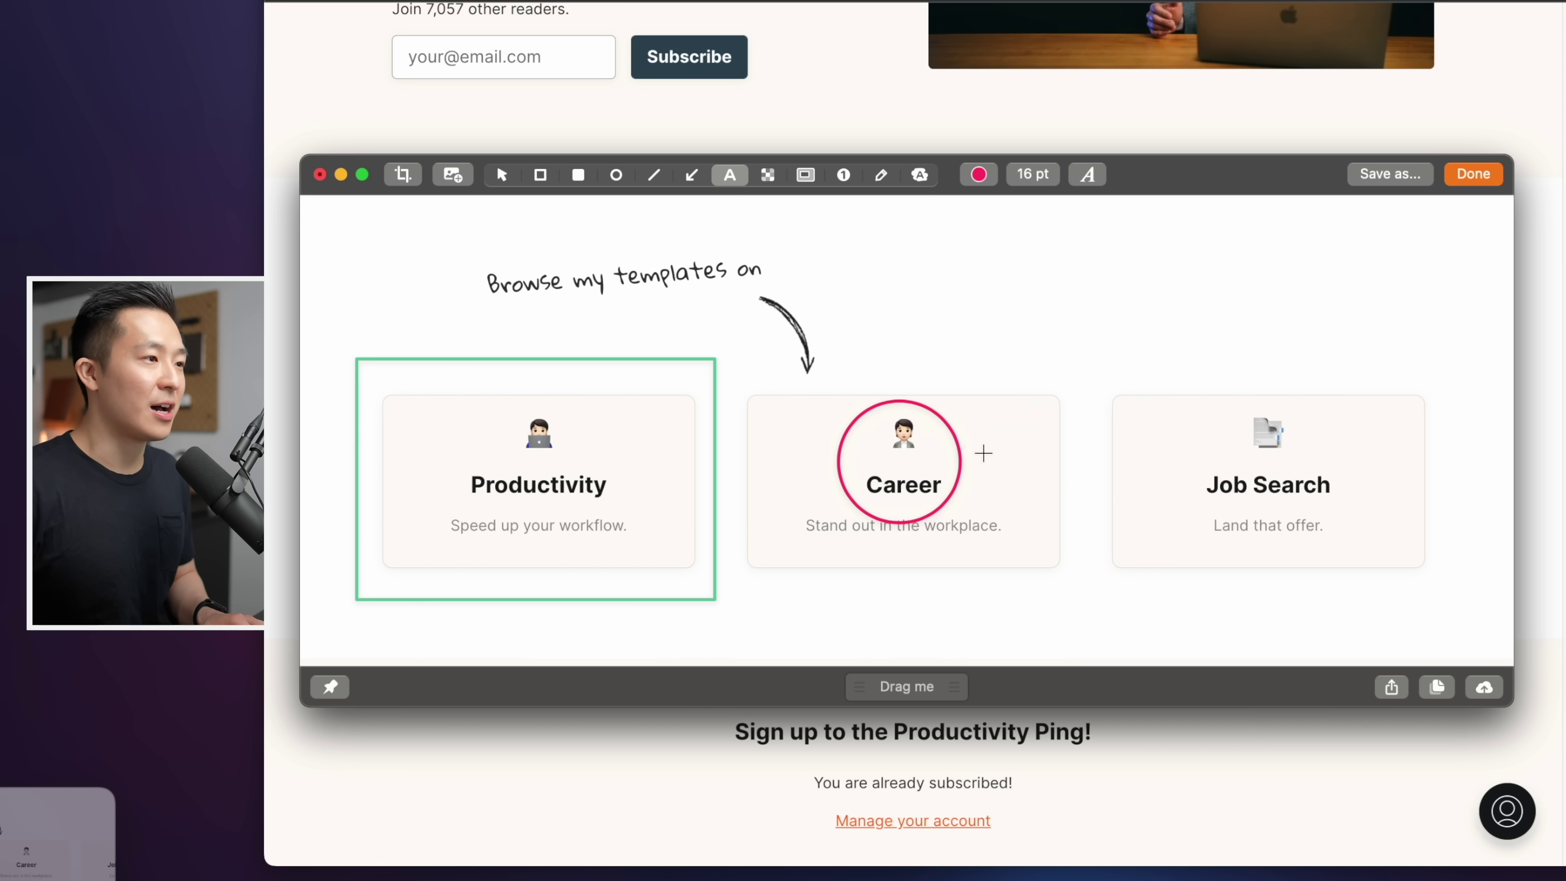
pyautogui.click(981, 452)
pyautogui.write('this is helpful')
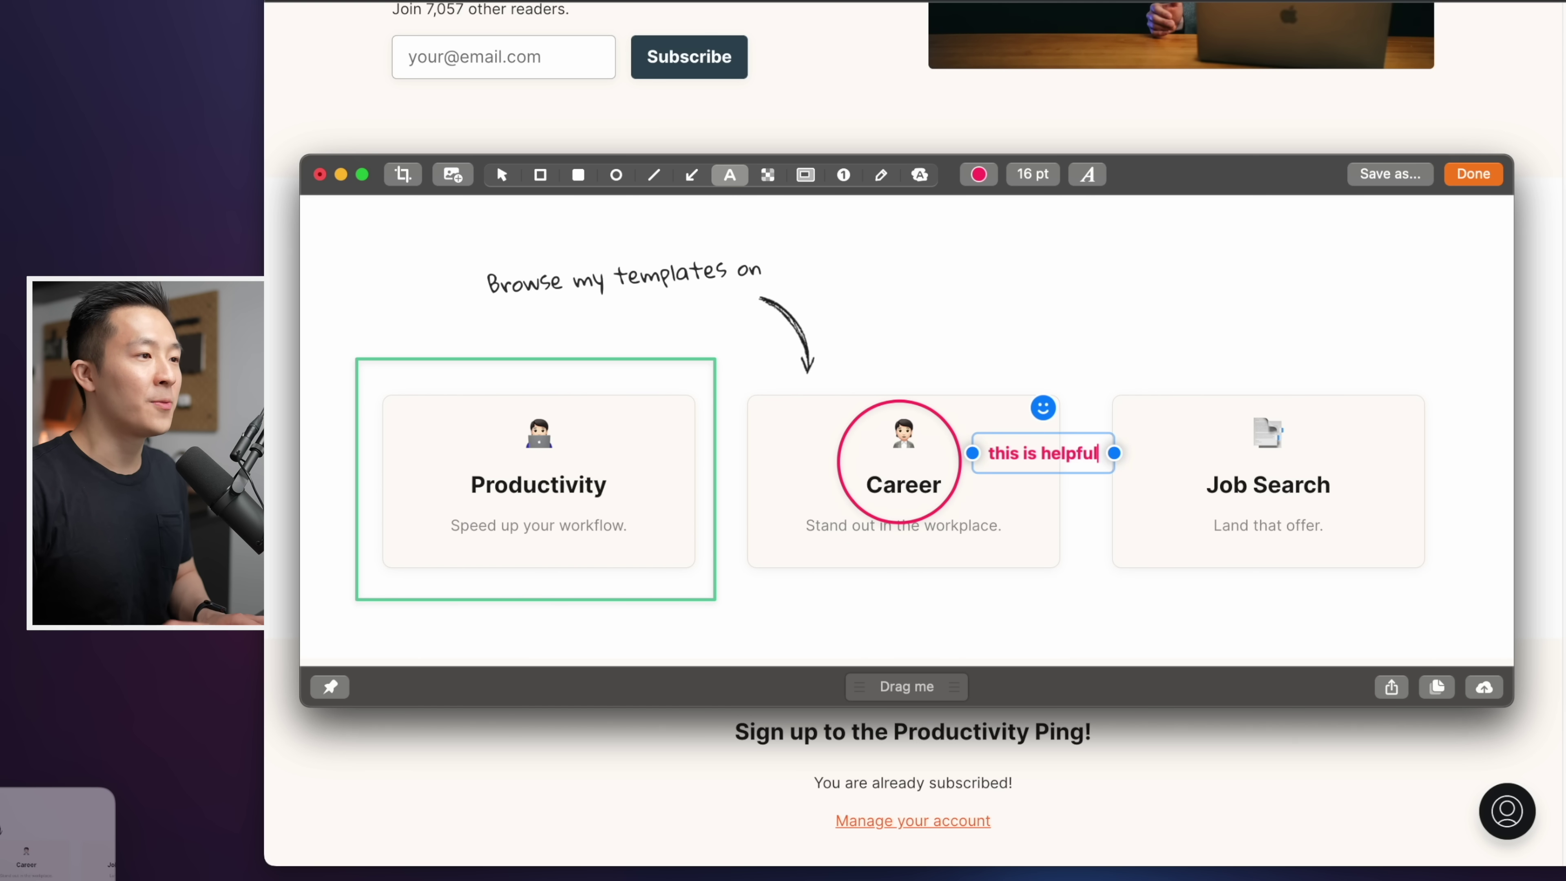
pyautogui.press('Escape')
# Pixelate the Job Search card and spotlight the Career card
pyautogui.click(767, 175)
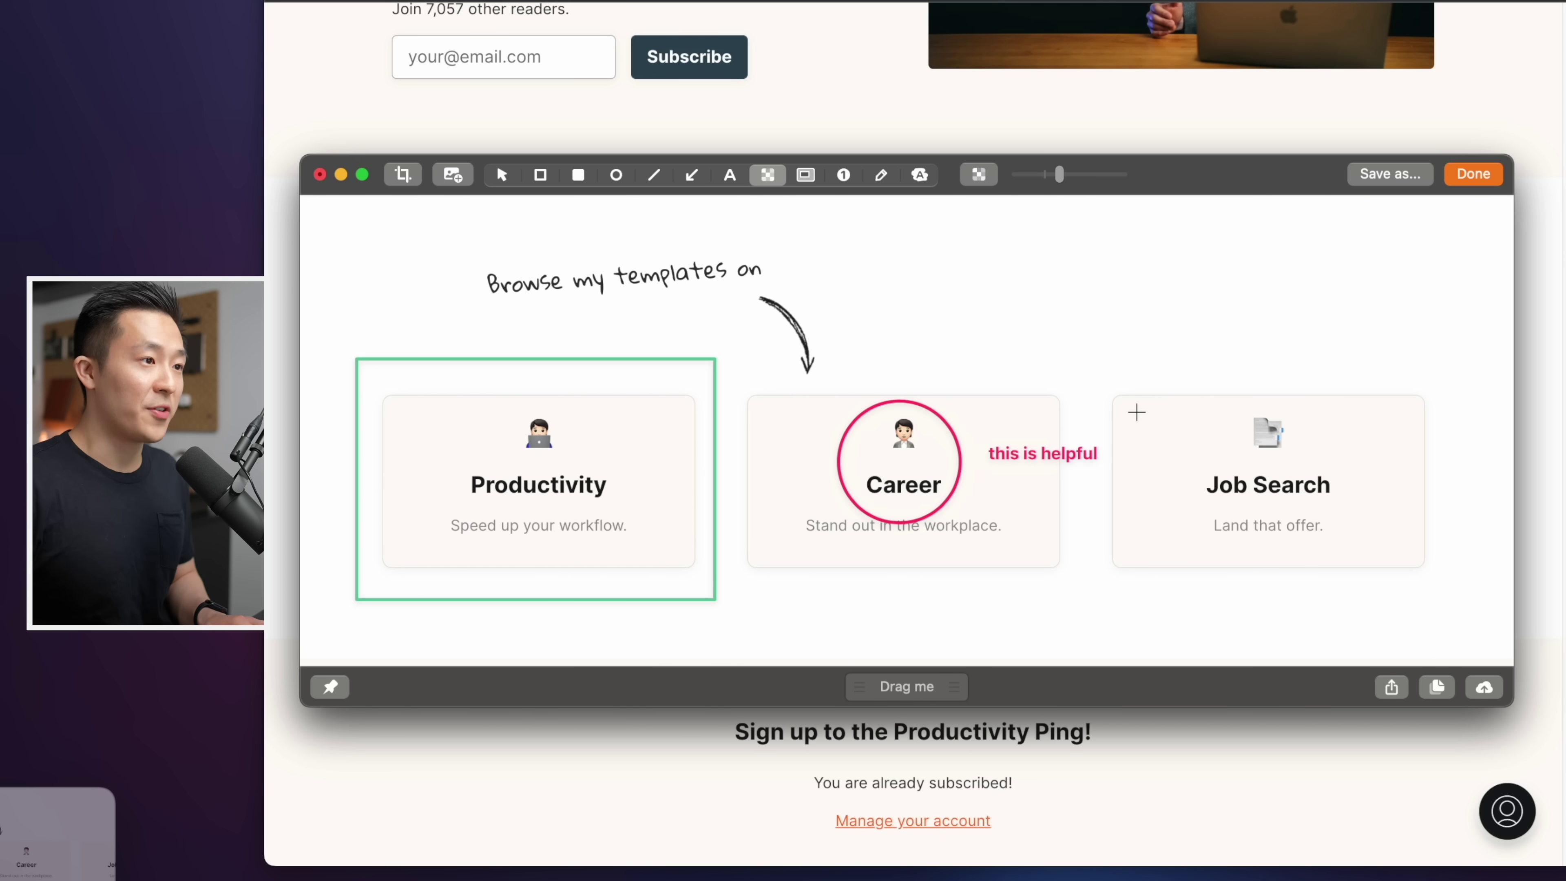
pyautogui.moveTo(1131, 402); pyautogui.dragTo(1407, 562)
pyautogui.moveTo(1058, 183); pyautogui.dragTo(1076, 182)
pyautogui.click(805, 175)
pyautogui.moveTo(734, 380); pyautogui.dragTo(1100, 599)
# Scatter numbered counter markers up to 15 above the cards, then open and close the Share menu
pyautogui.click(844, 175)
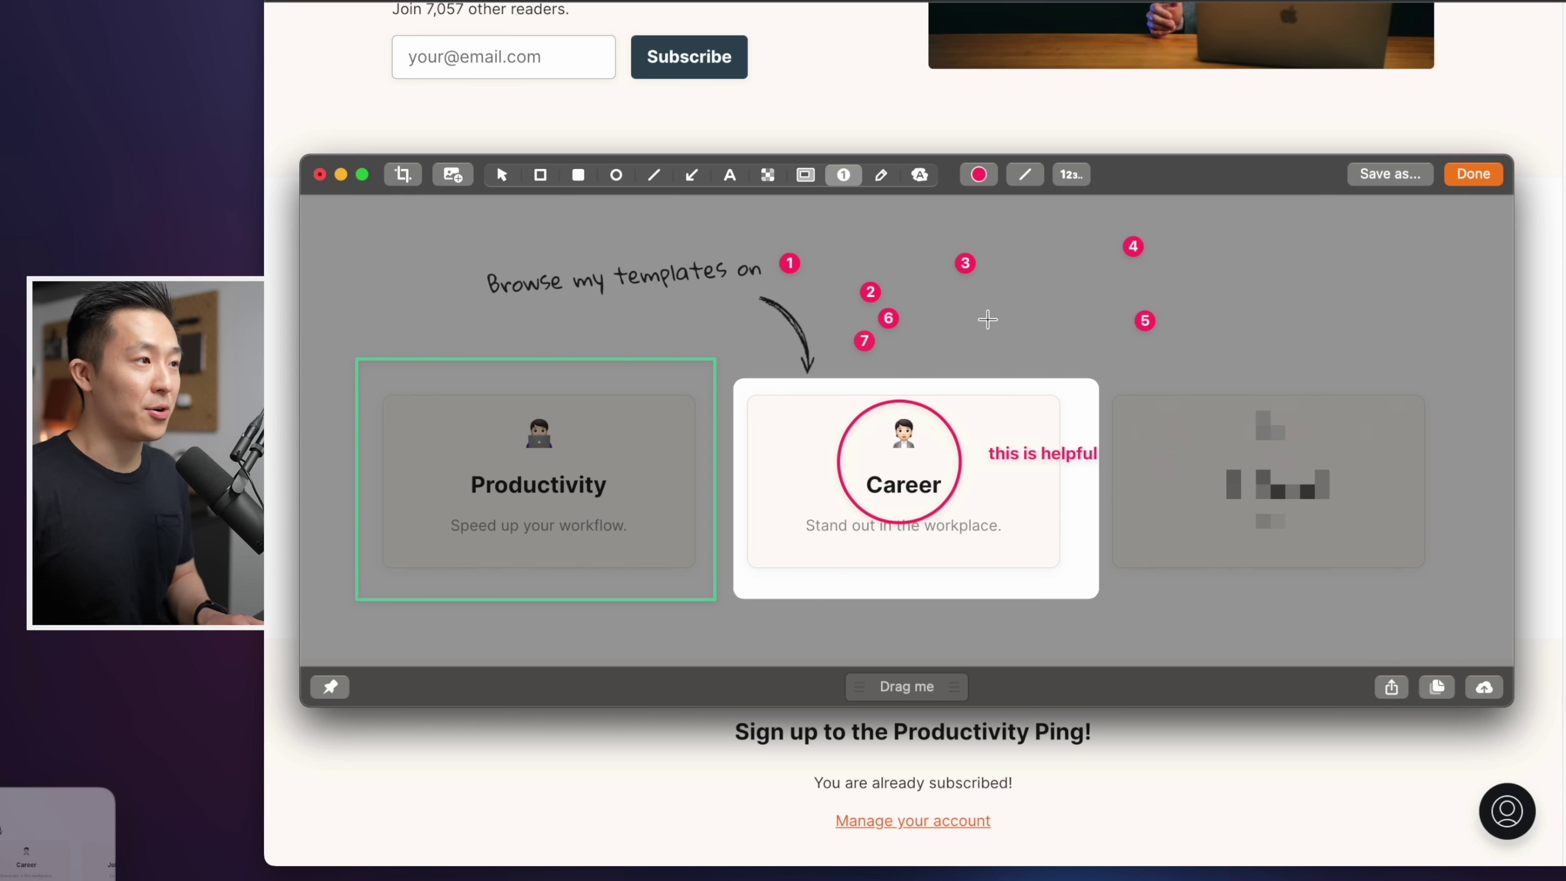
pyautogui.click(989, 312)
pyautogui.click(1040, 281)
pyautogui.click(1040, 353)
pyautogui.click(1269, 286)
pyautogui.click(1323, 245)
pyautogui.click(1391, 690)
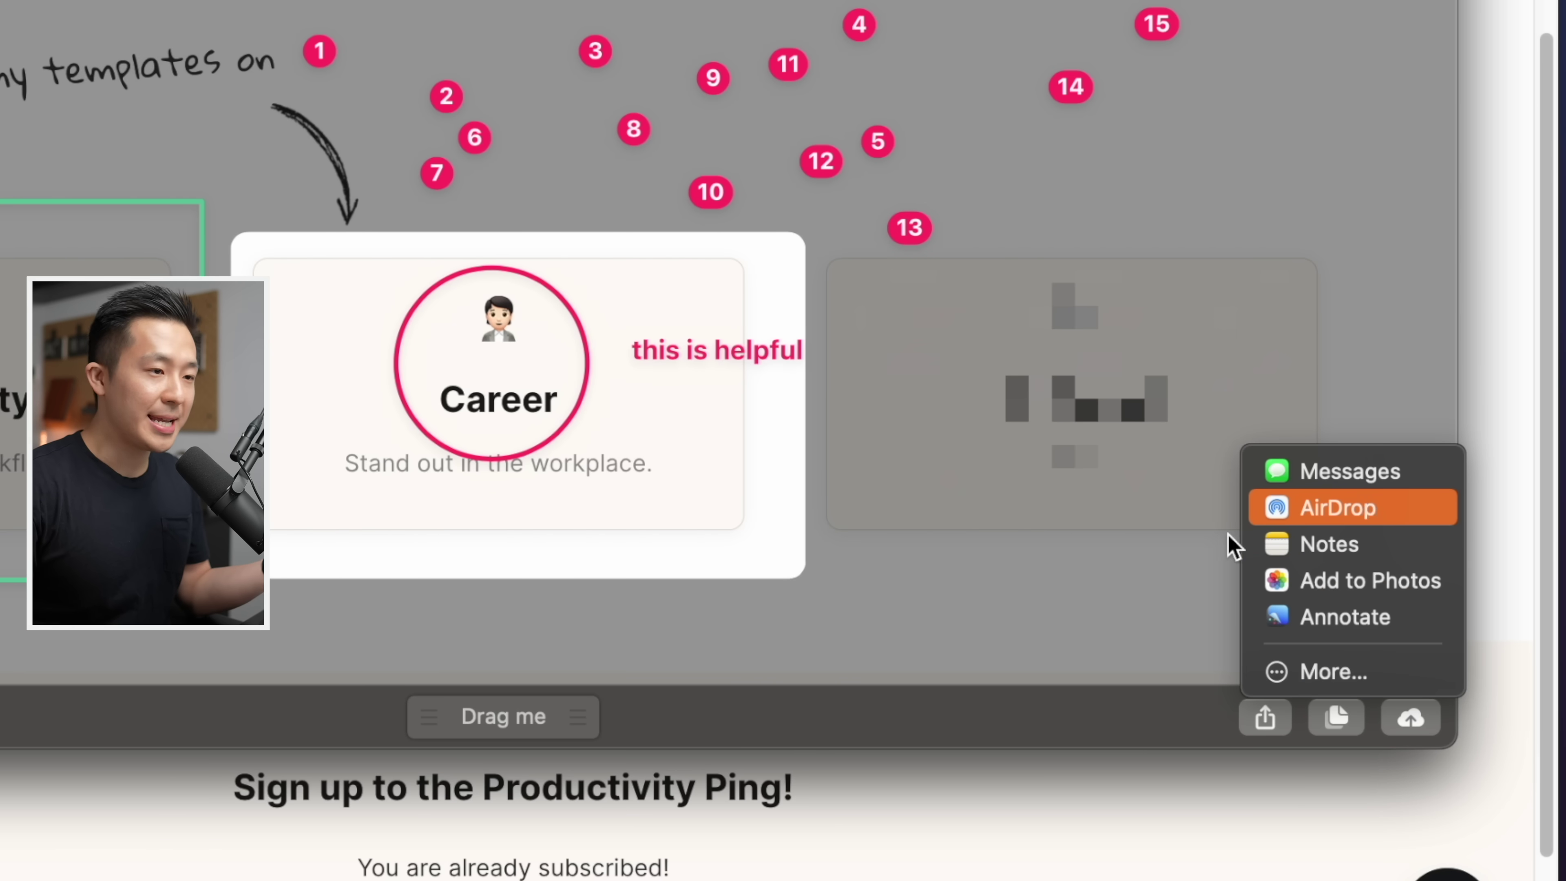
pyautogui.click(1340, 711)
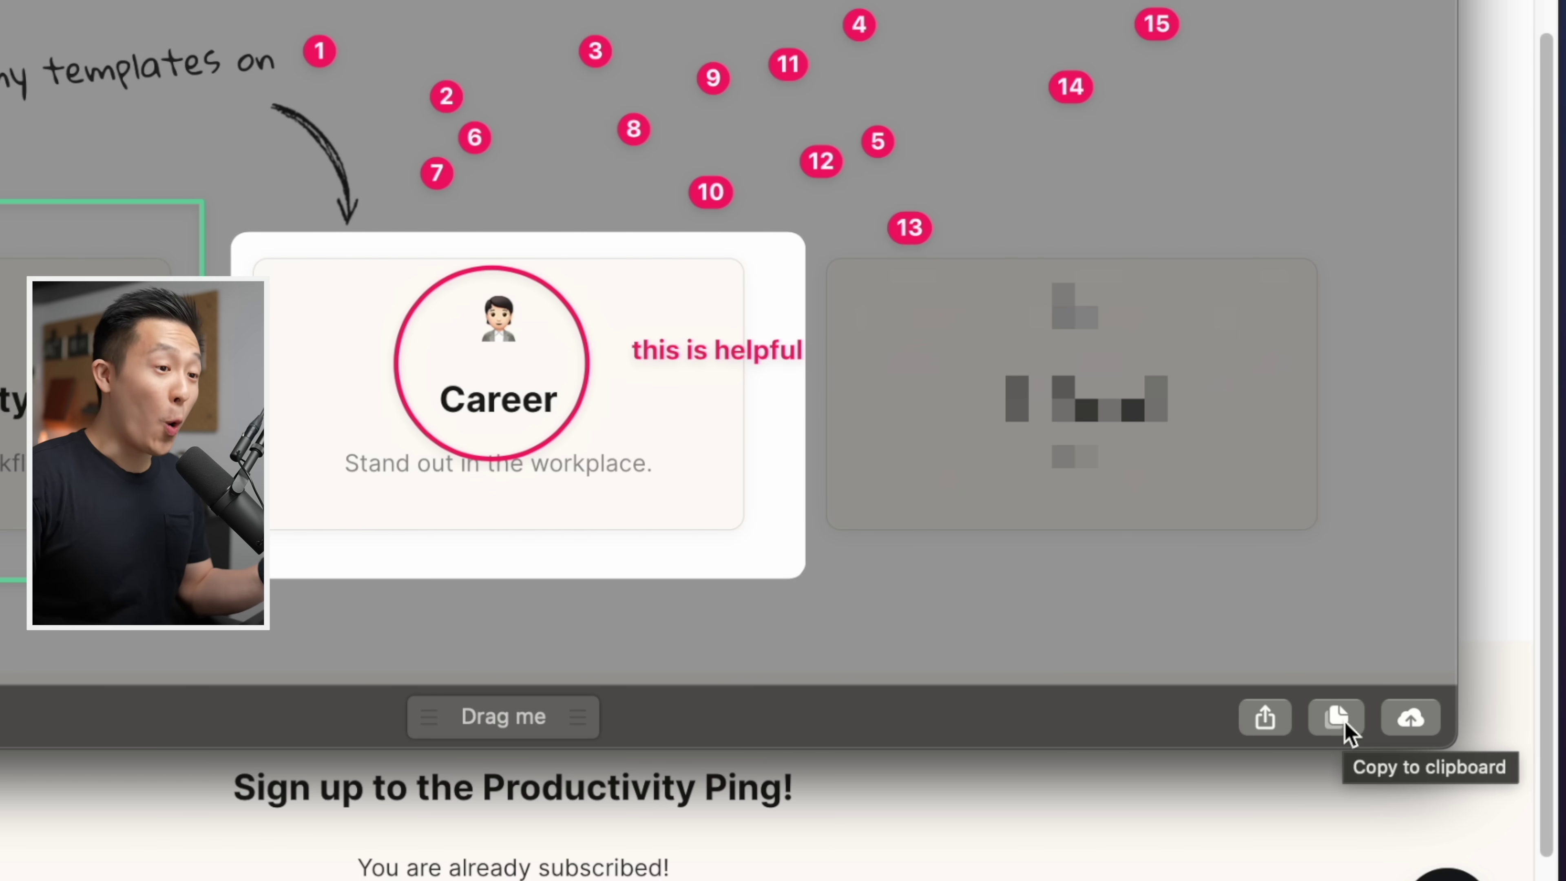
# Link "this screenshot" in the Gmail newsletter draft to the cln.sh cloud URL
pyautogui.click(444, 106)
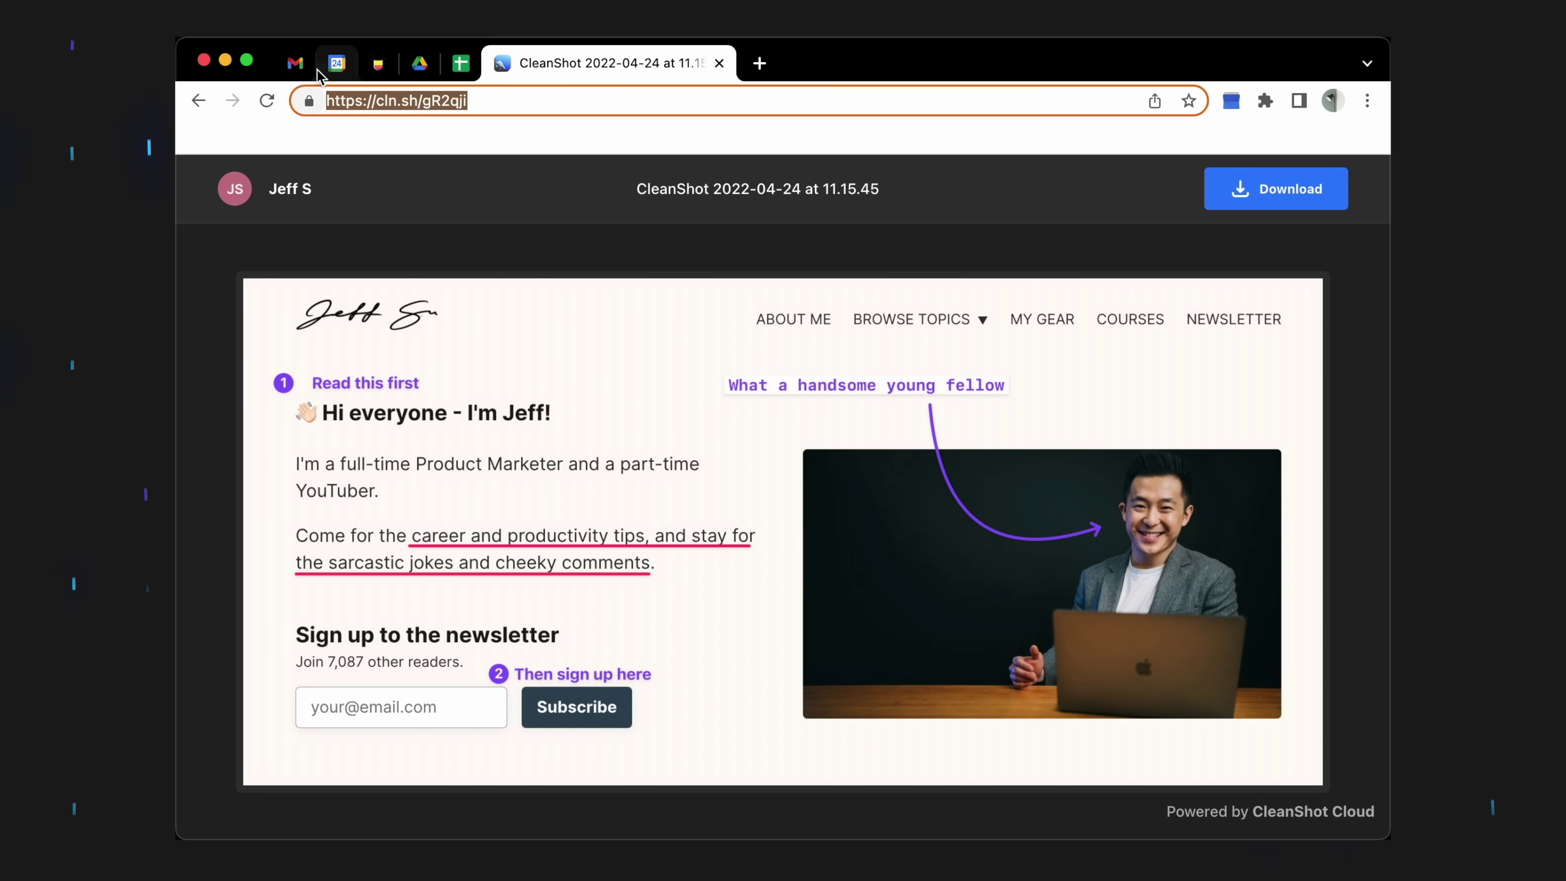
pyautogui.click(296, 62)
pyautogui.moveTo(482, 426); pyautogui.dragTo(683, 422)
pyautogui.press('super+k')
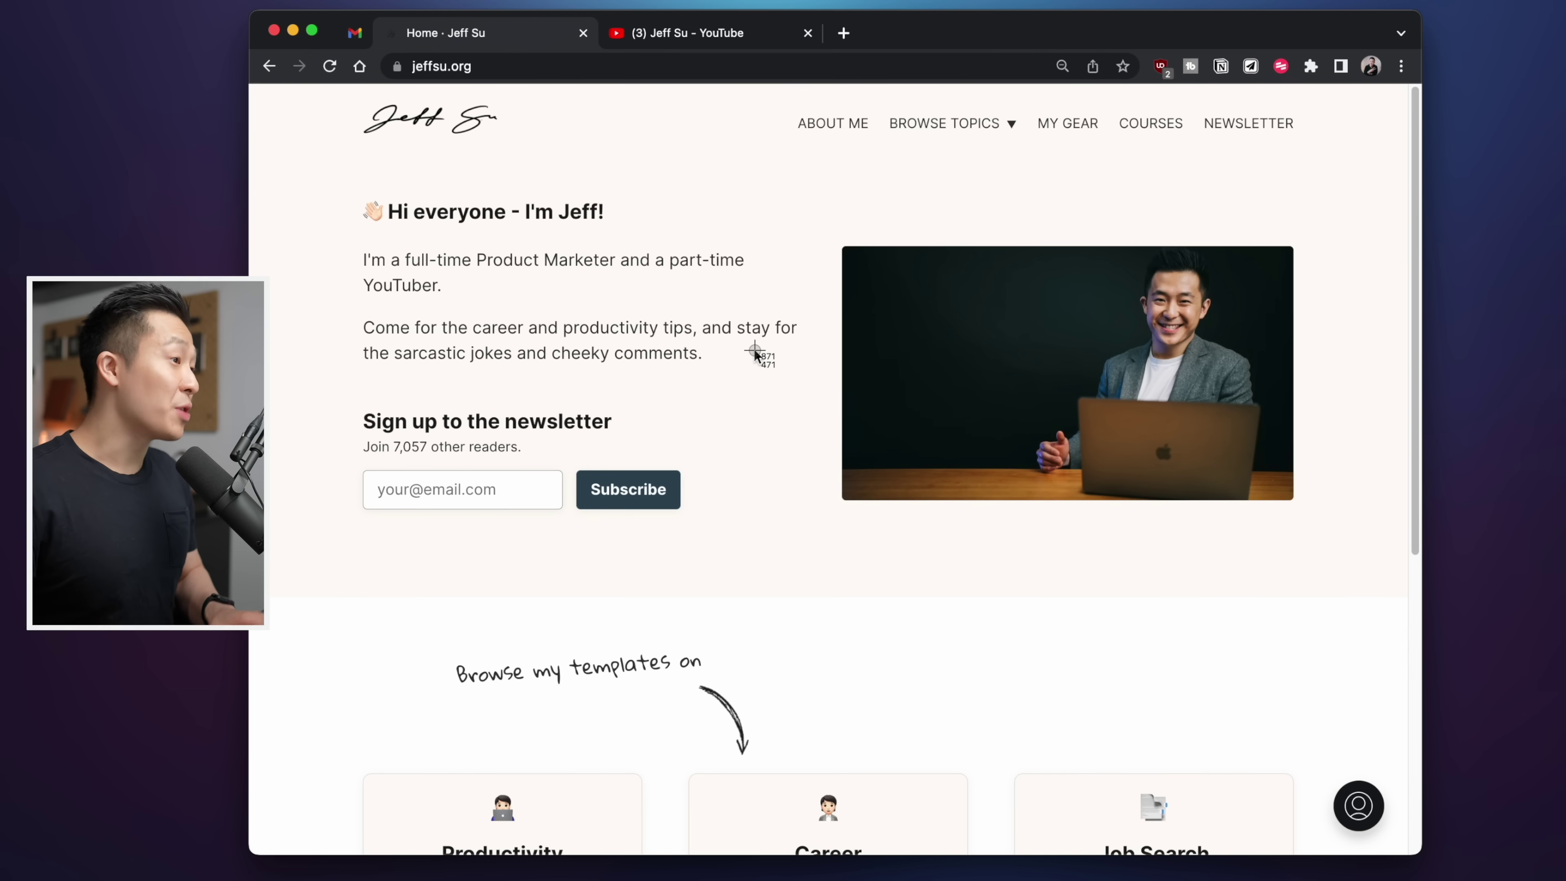
# Capture the whole Chrome window in window mode and review it in the large preview
pyautogui.press('space')
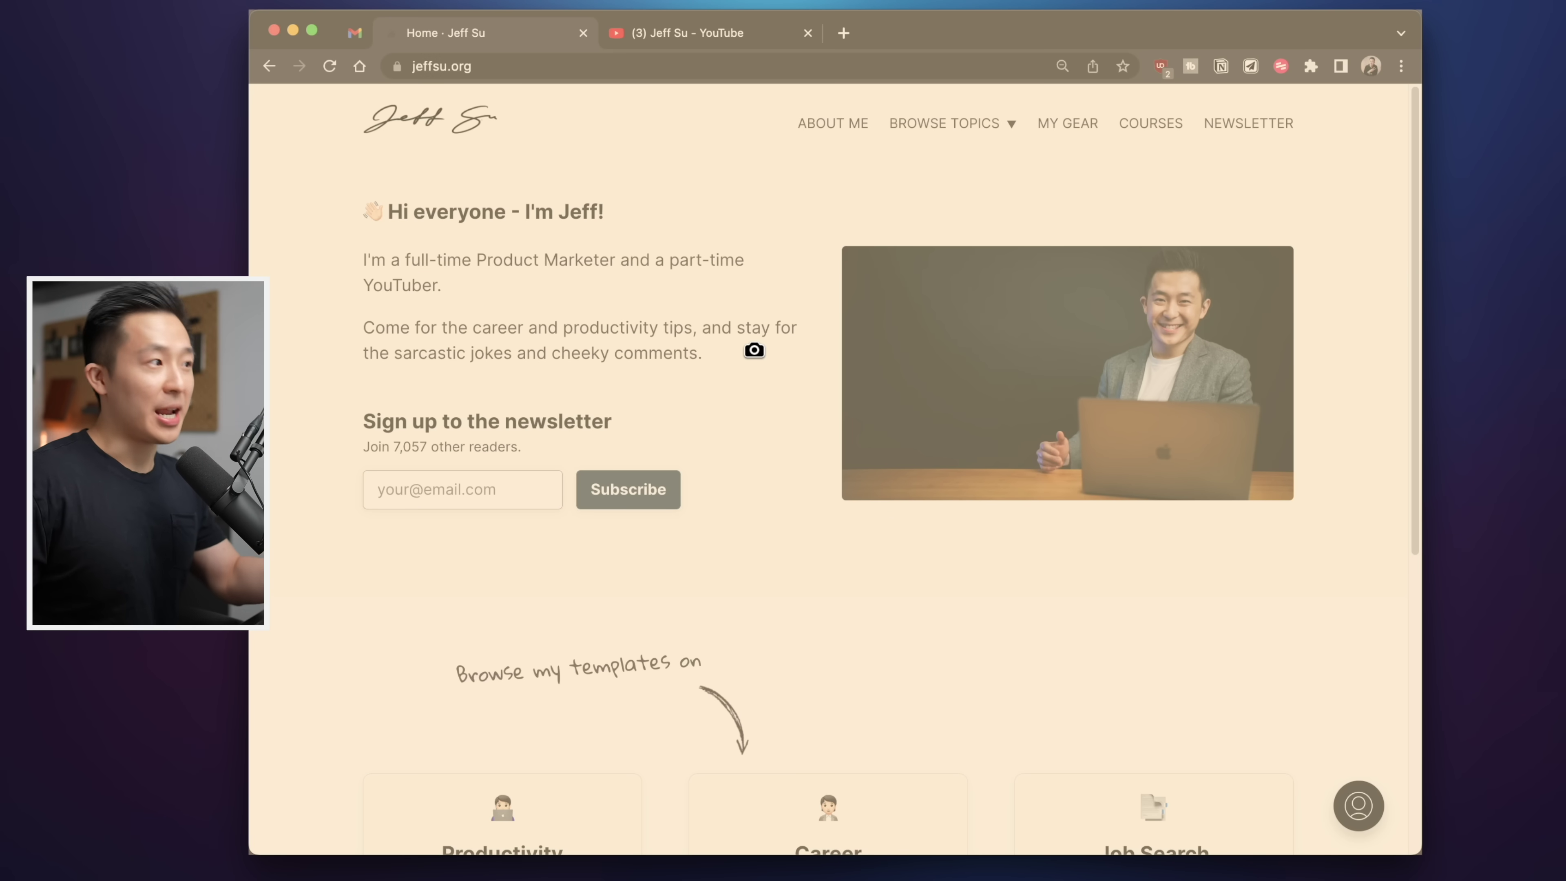
pyautogui.click(754, 349)
pyautogui.moveTo(110, 821)
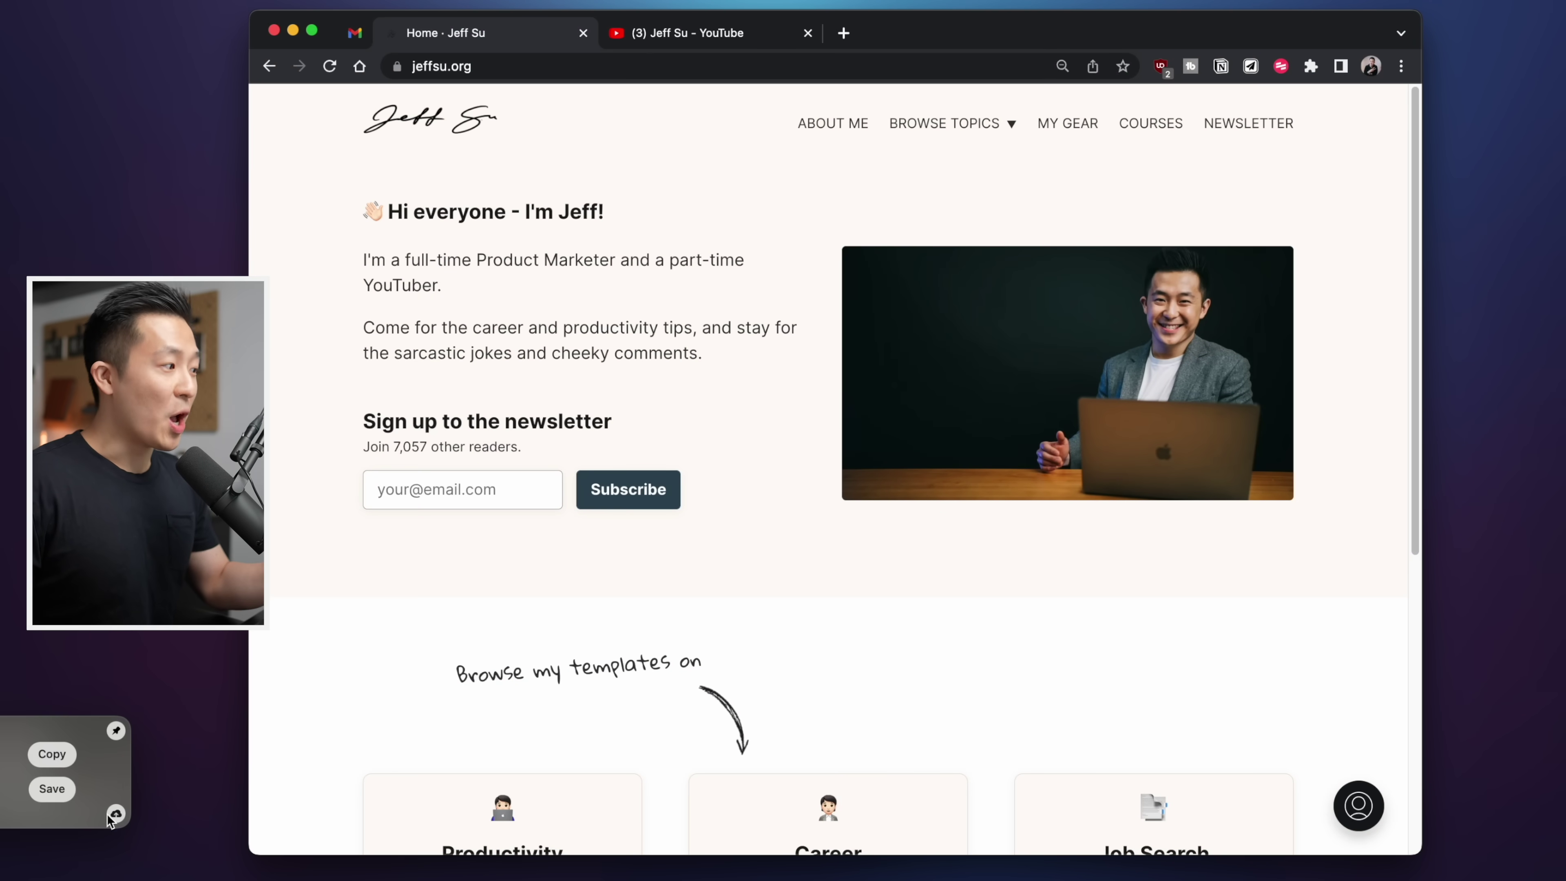
pyautogui.click(123, 778)
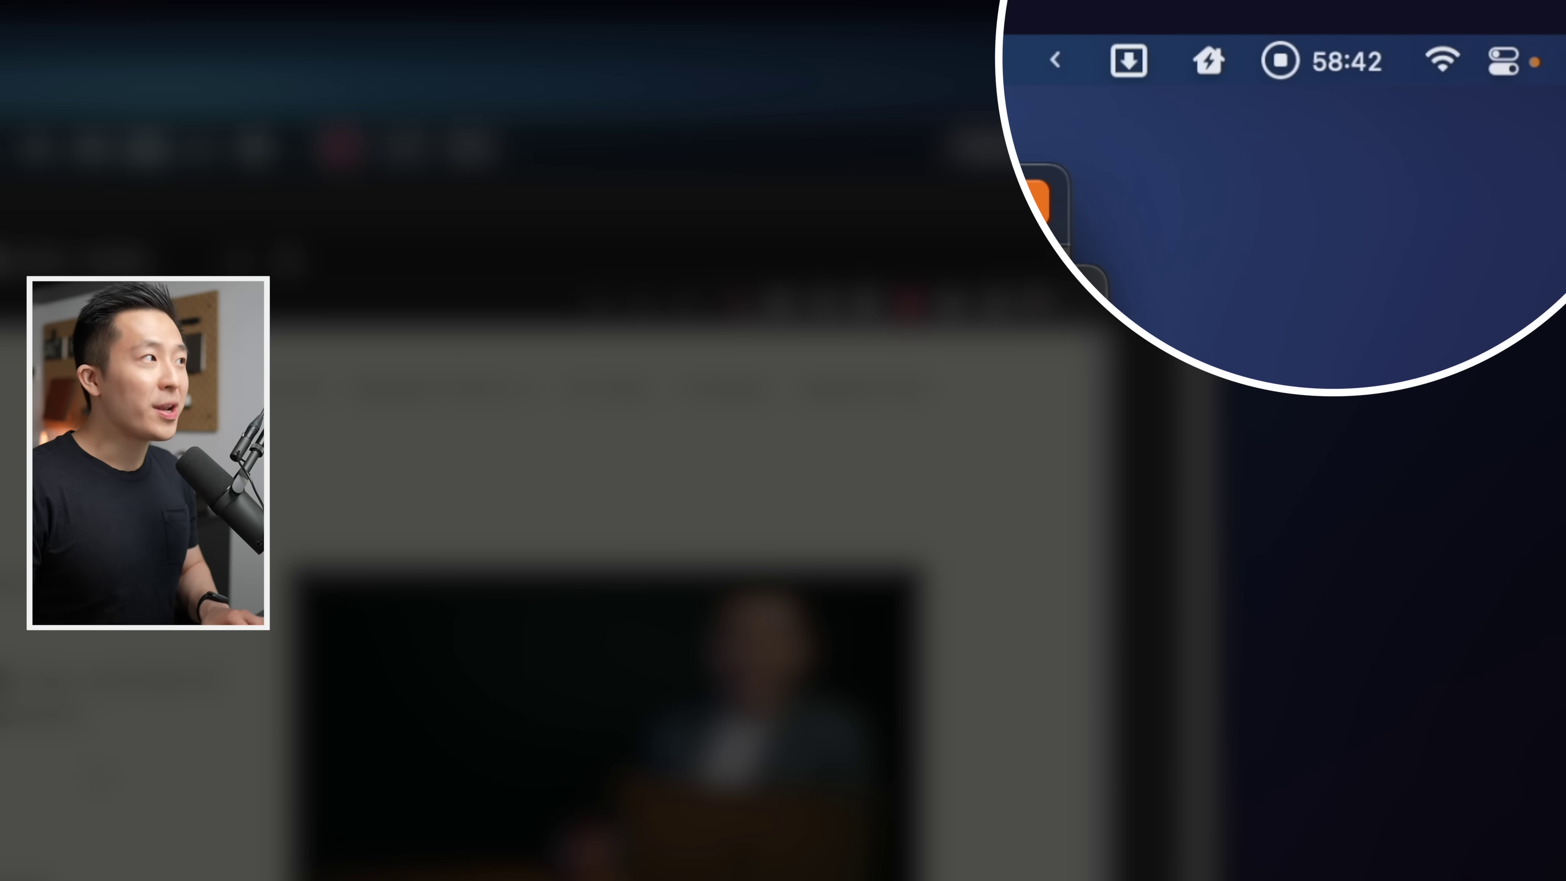
pyautogui.press('super+Return')
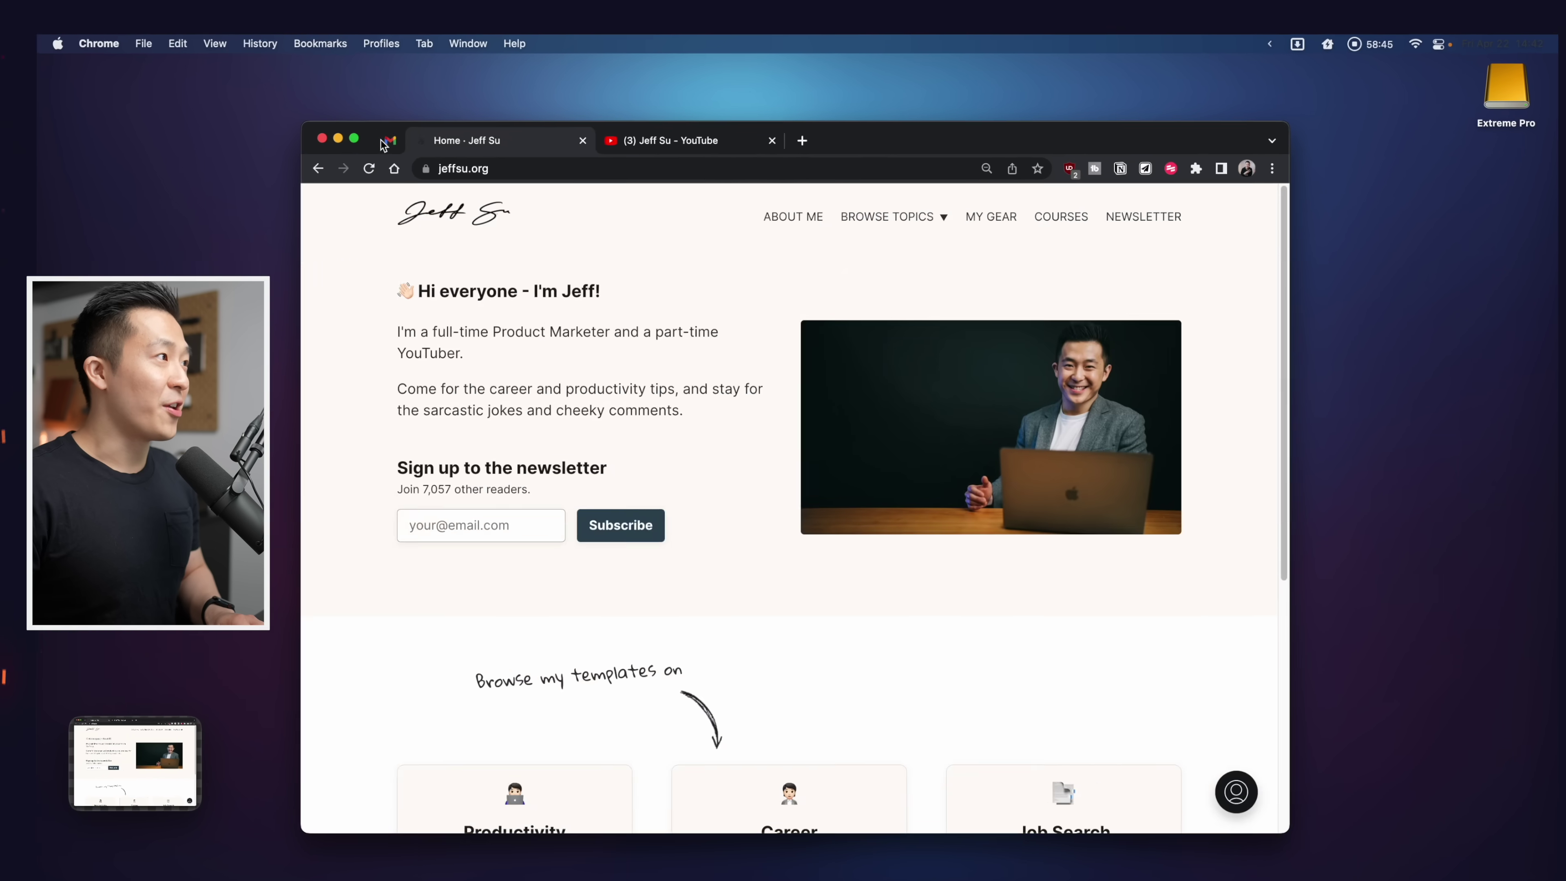
pyautogui.click(388, 141)
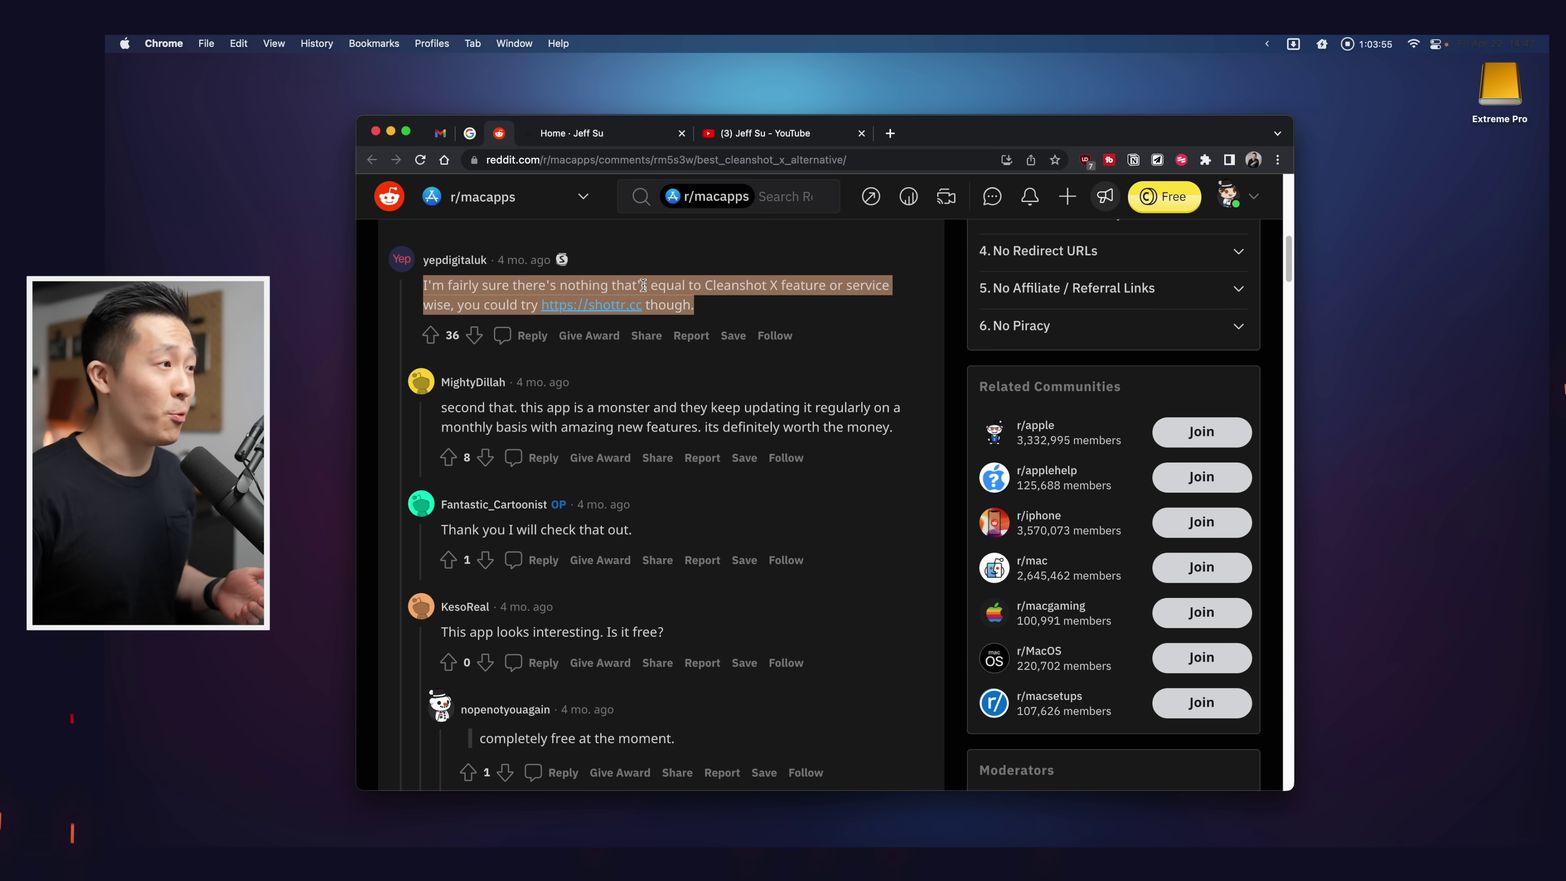
# Highlight the shottr.cc suggestion, then open Keyboard preferences through Alfred with "ke"
pyautogui.moveTo(693, 305); pyautogui.dragTo(521, 305)
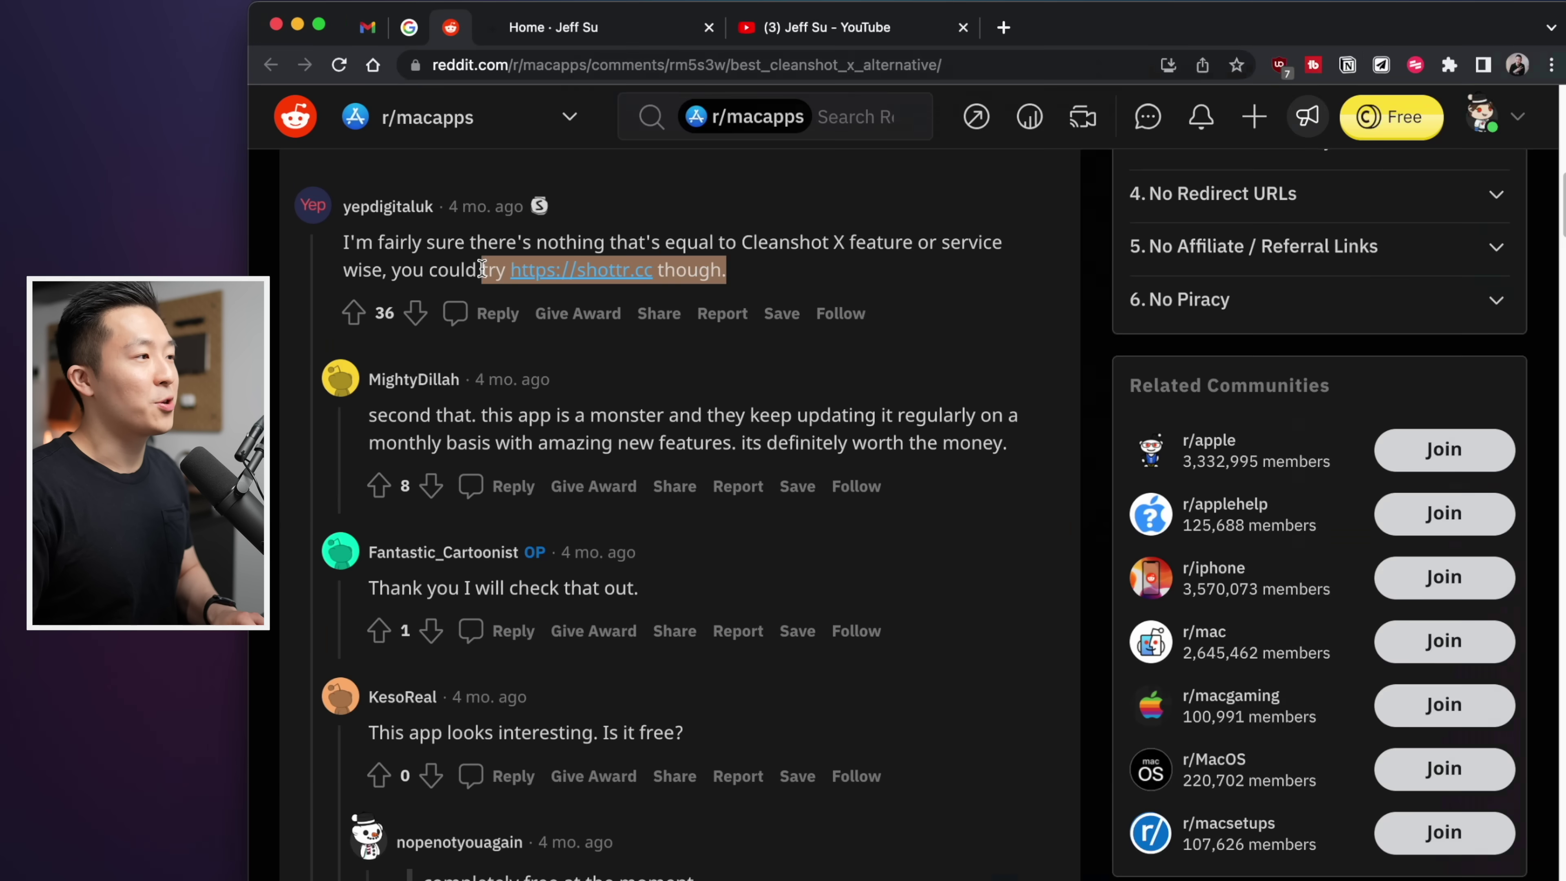
pyautogui.press('super+space')
pyautogui.write('ke')
pyautogui.press('Return')
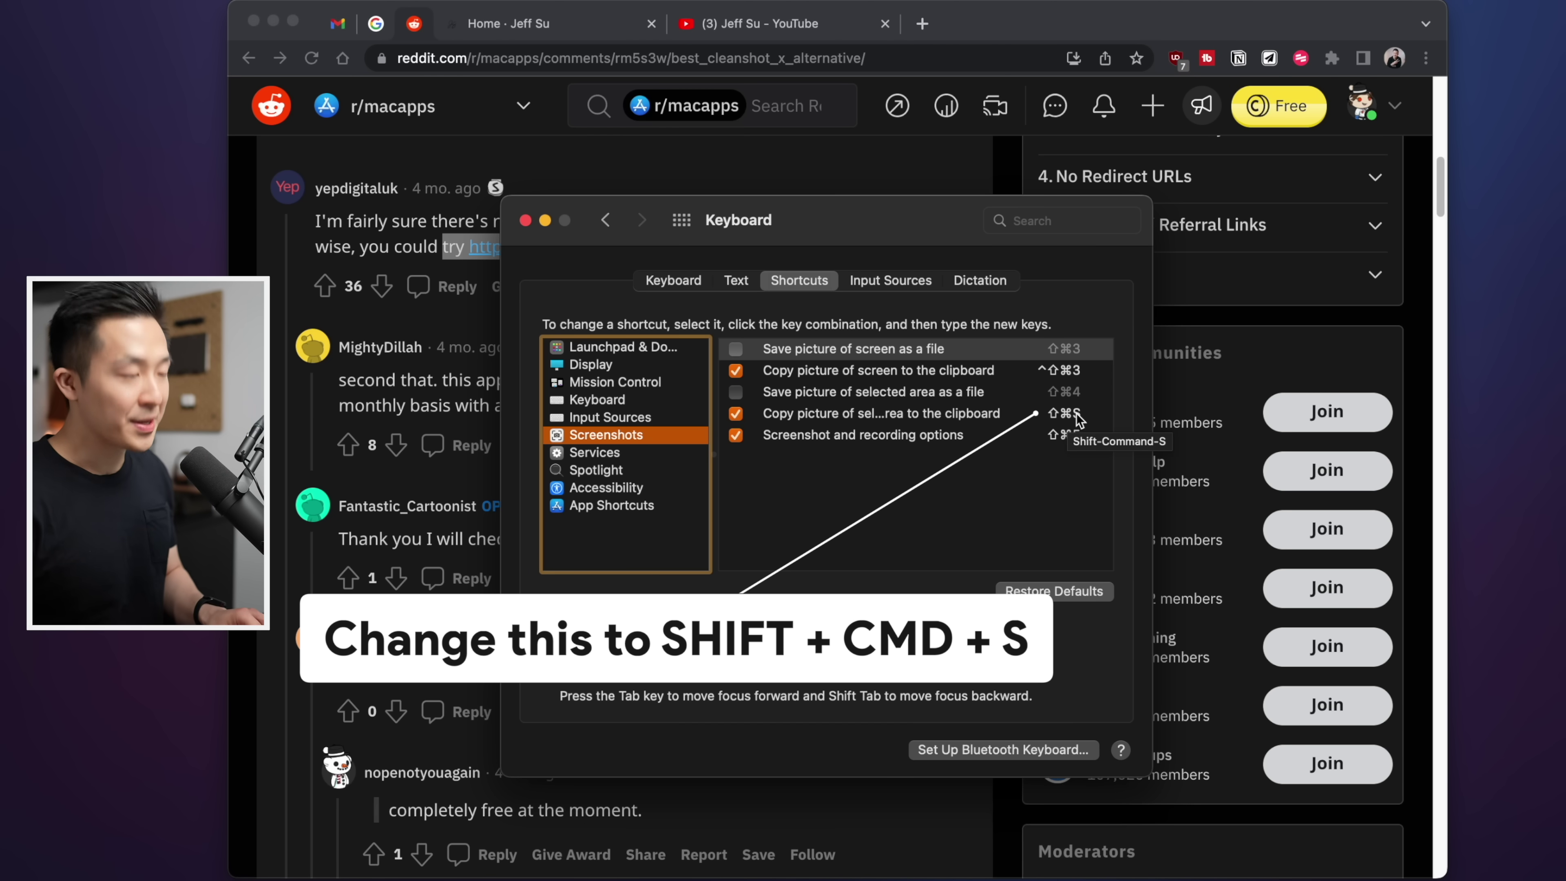
# Grab the Keyboard shortcuts window to the clipboard with ⇧⌘S and paste it into the Screenshot Shenanigans note
pyautogui.press('shift+super+s')
pyautogui.moveTo(378, 145); pyautogui.dragTo(1230, 824)
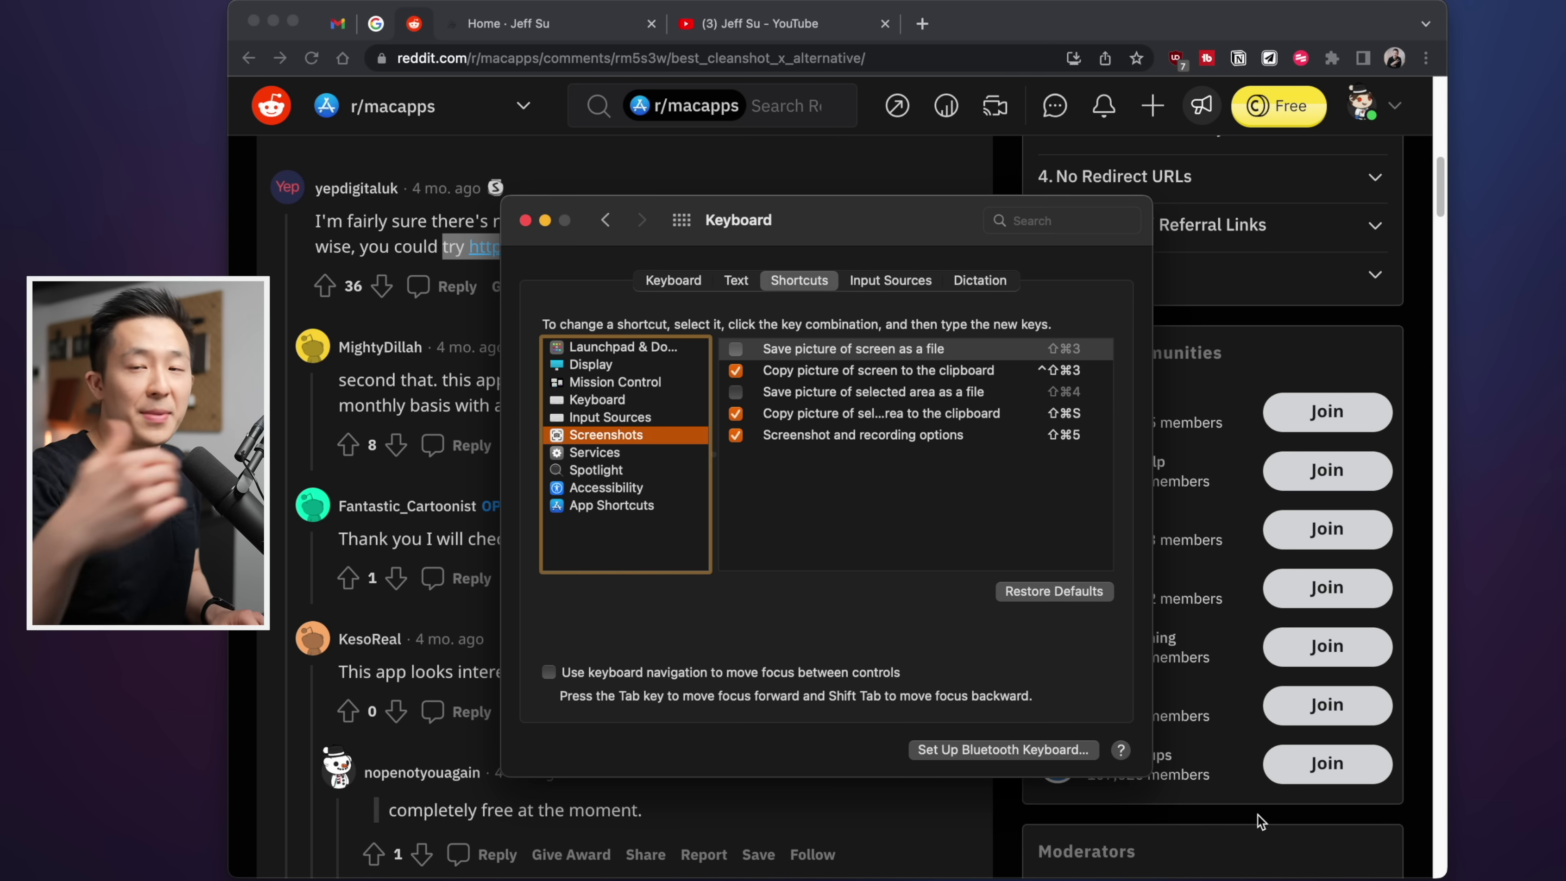
pyautogui.press('super+Tab')
pyautogui.press('super+Tab')
pyautogui.press('super+Tab')
pyautogui.press('super+v')
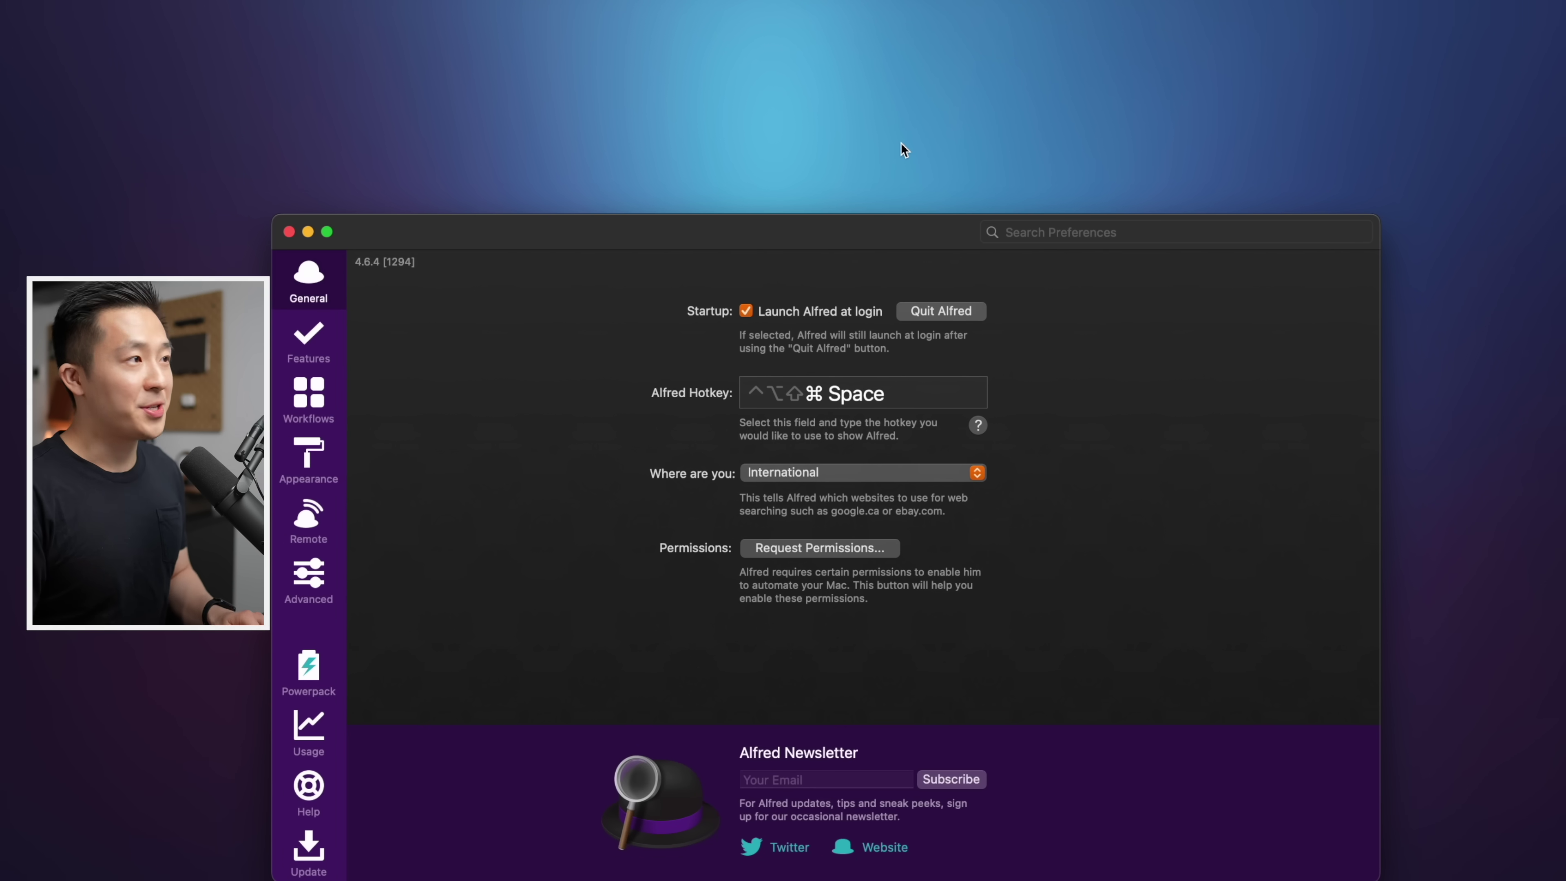
# Summon the empty Alfred bar with the Ctrl+Opt+Shift+Cmd+Space hotkey
pyautogui.press('ctrl+alt+shift+super+space')
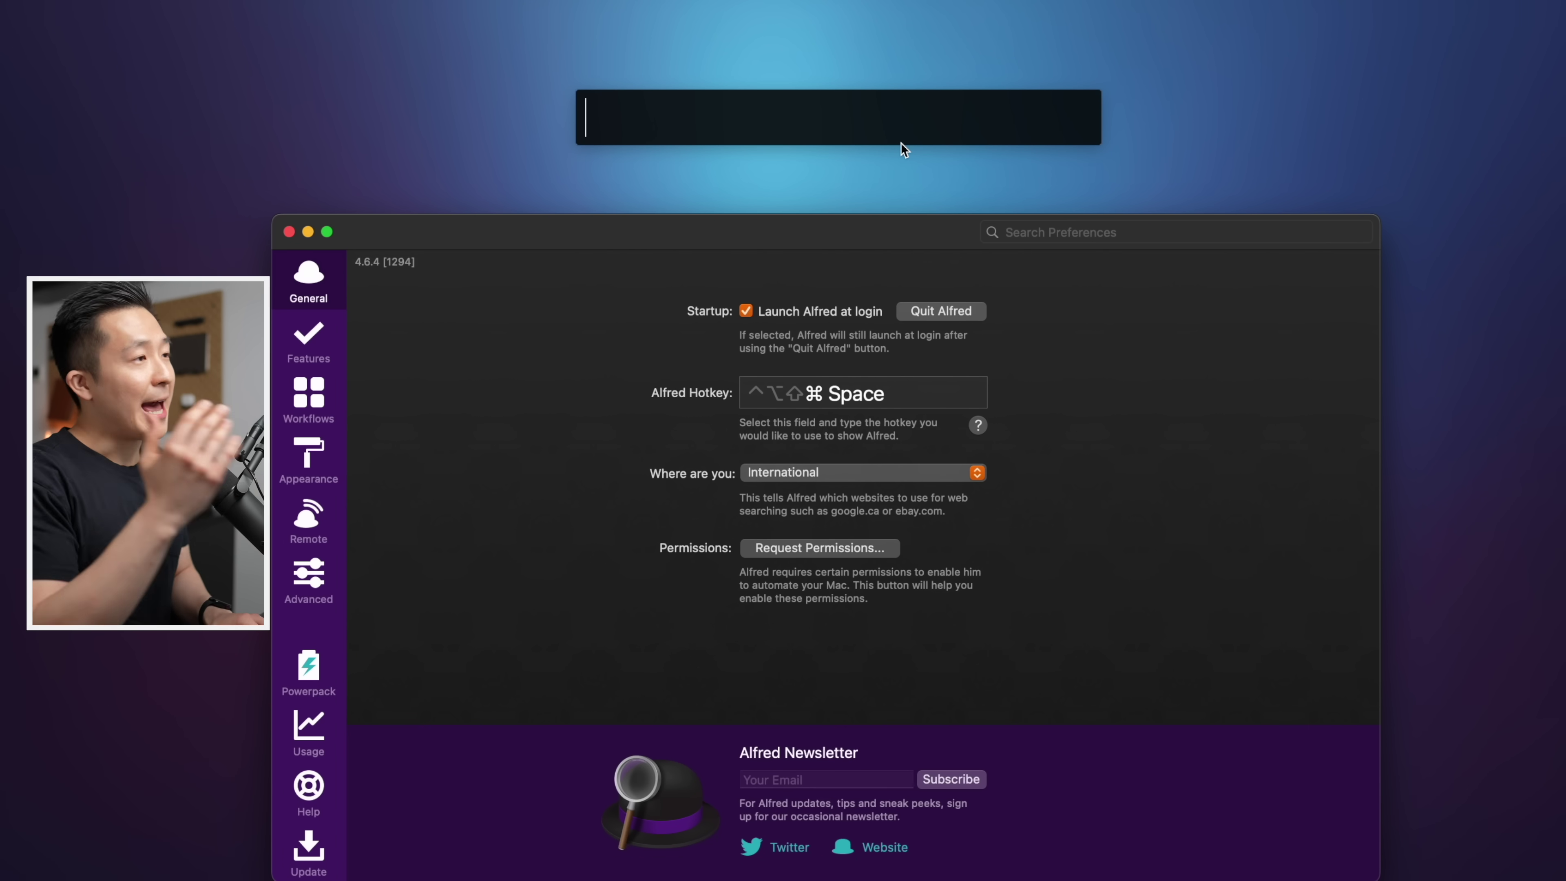
# Open Keyboard via Alfred, confirm Show Spotlight search is off, and bring Alfred Preferences forward
pyautogui.write('key')
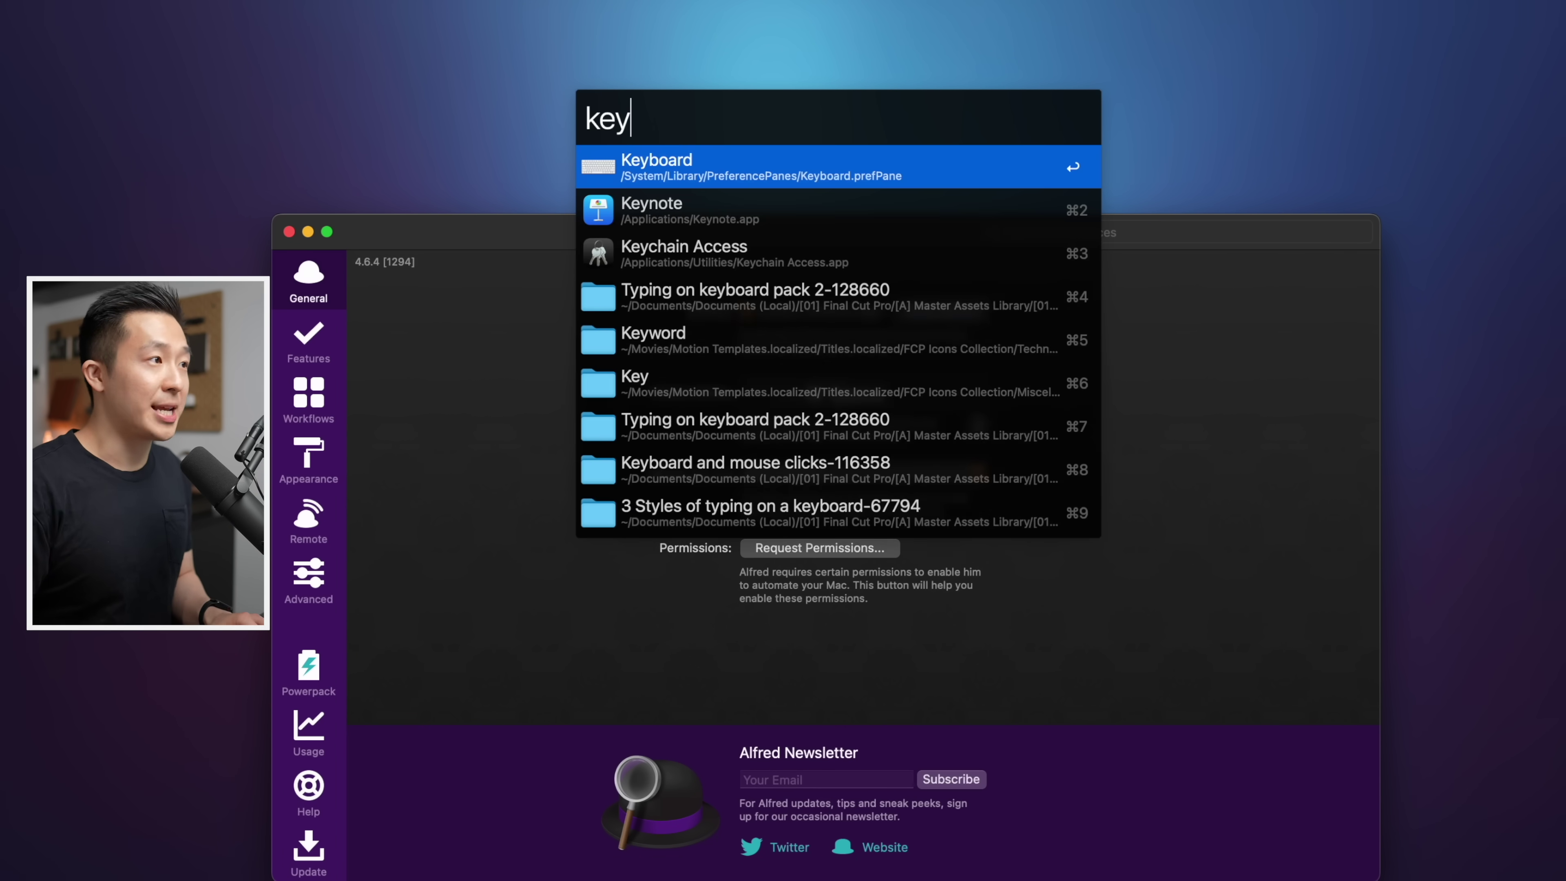
pyautogui.press('Return')
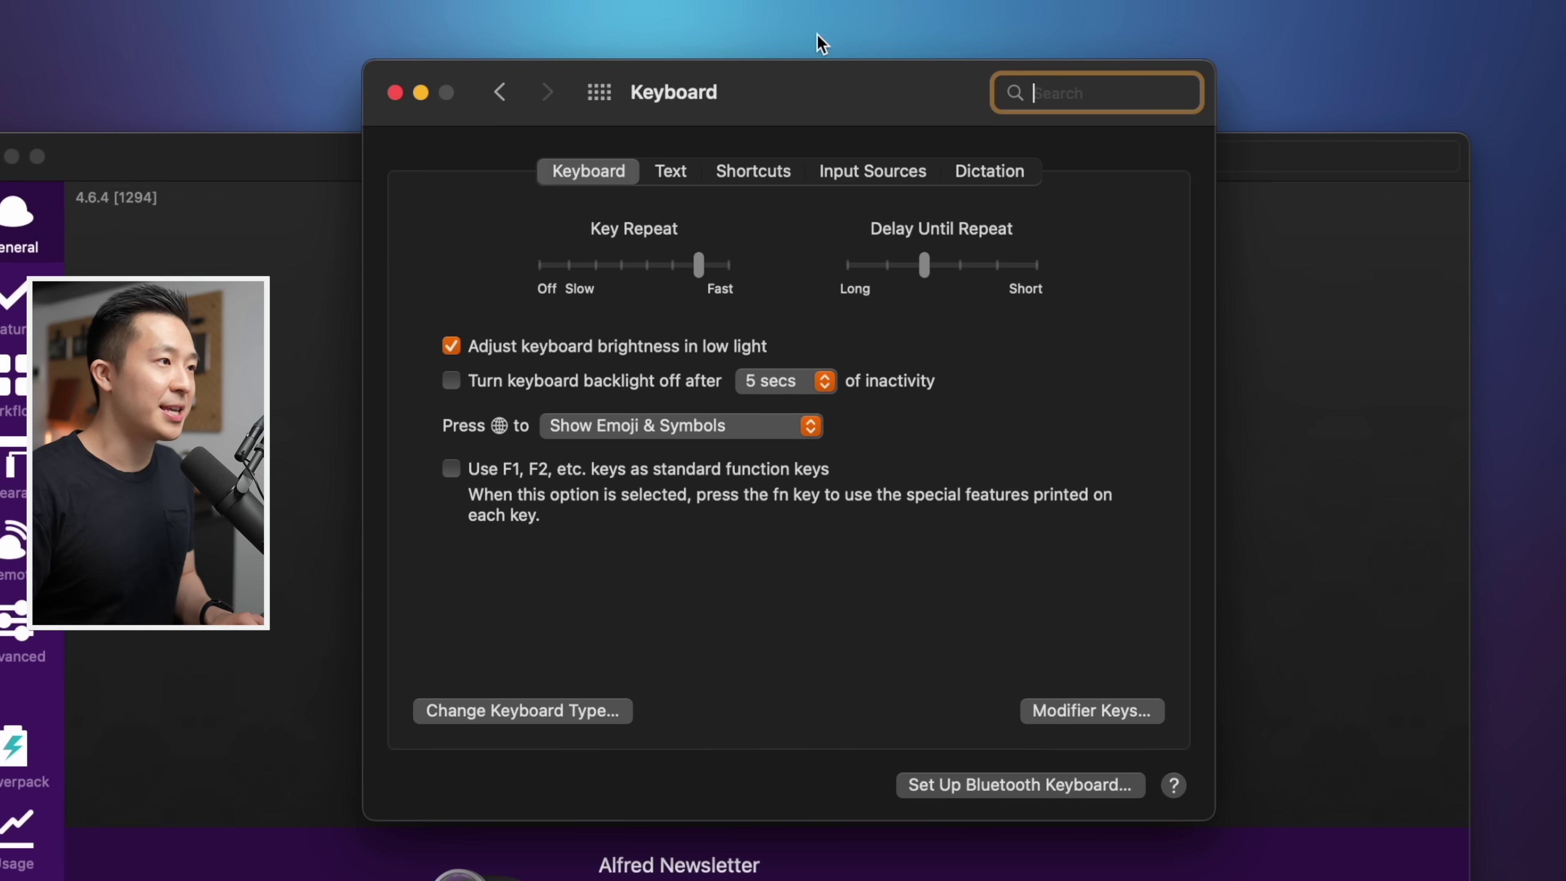
pyautogui.click(754, 171)
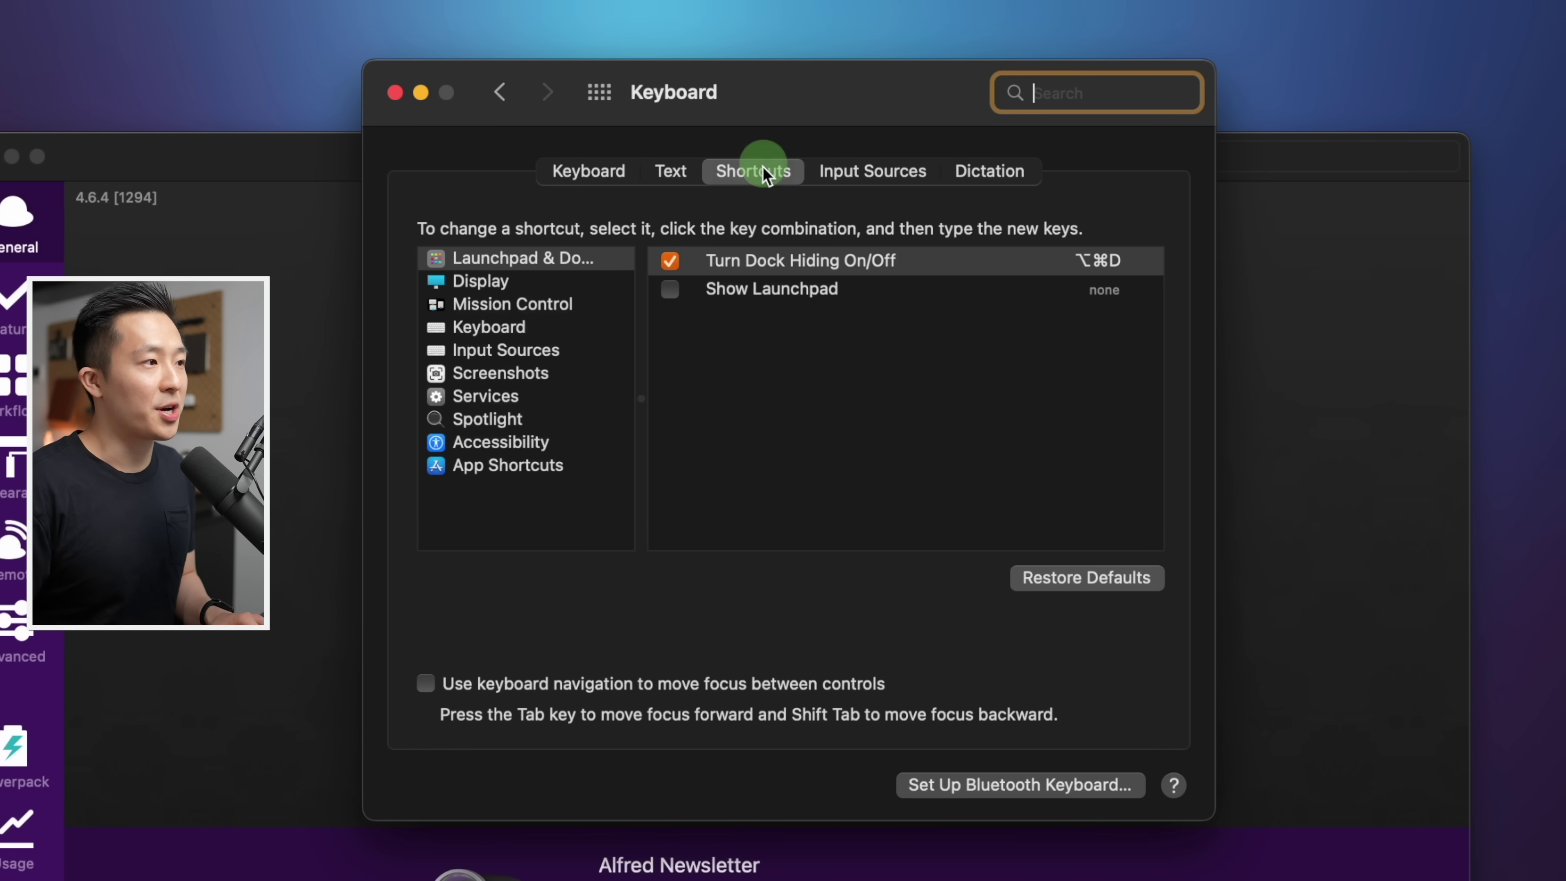
pyautogui.click(510, 417)
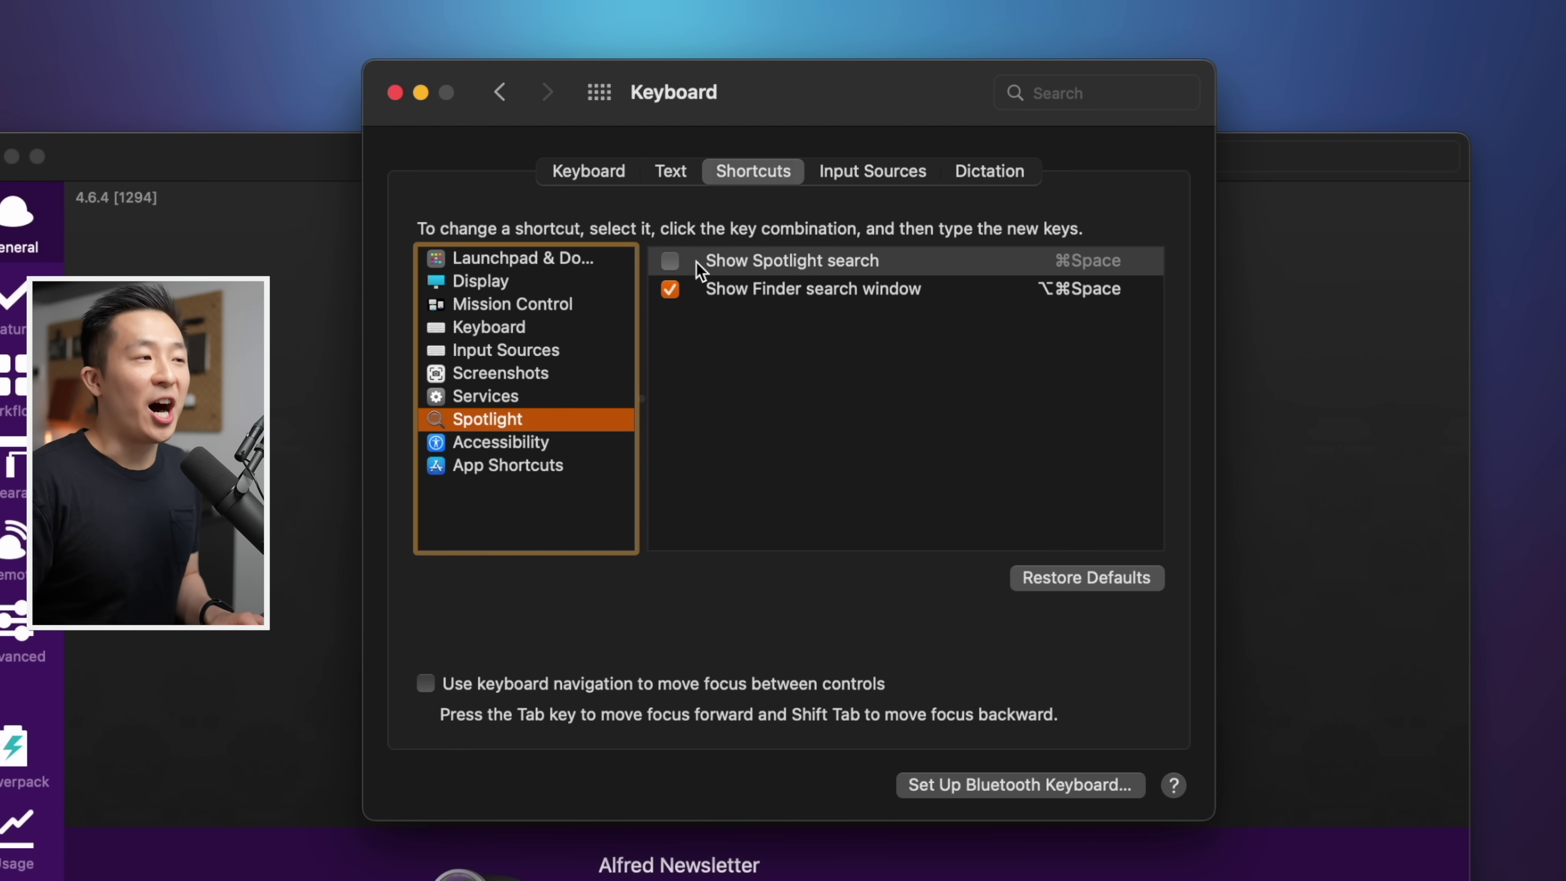
pyautogui.moveTo(949, 143); pyautogui.dragTo(223, 39)
pyautogui.moveTo(851, 164); pyautogui.dragTo(1192, 0)
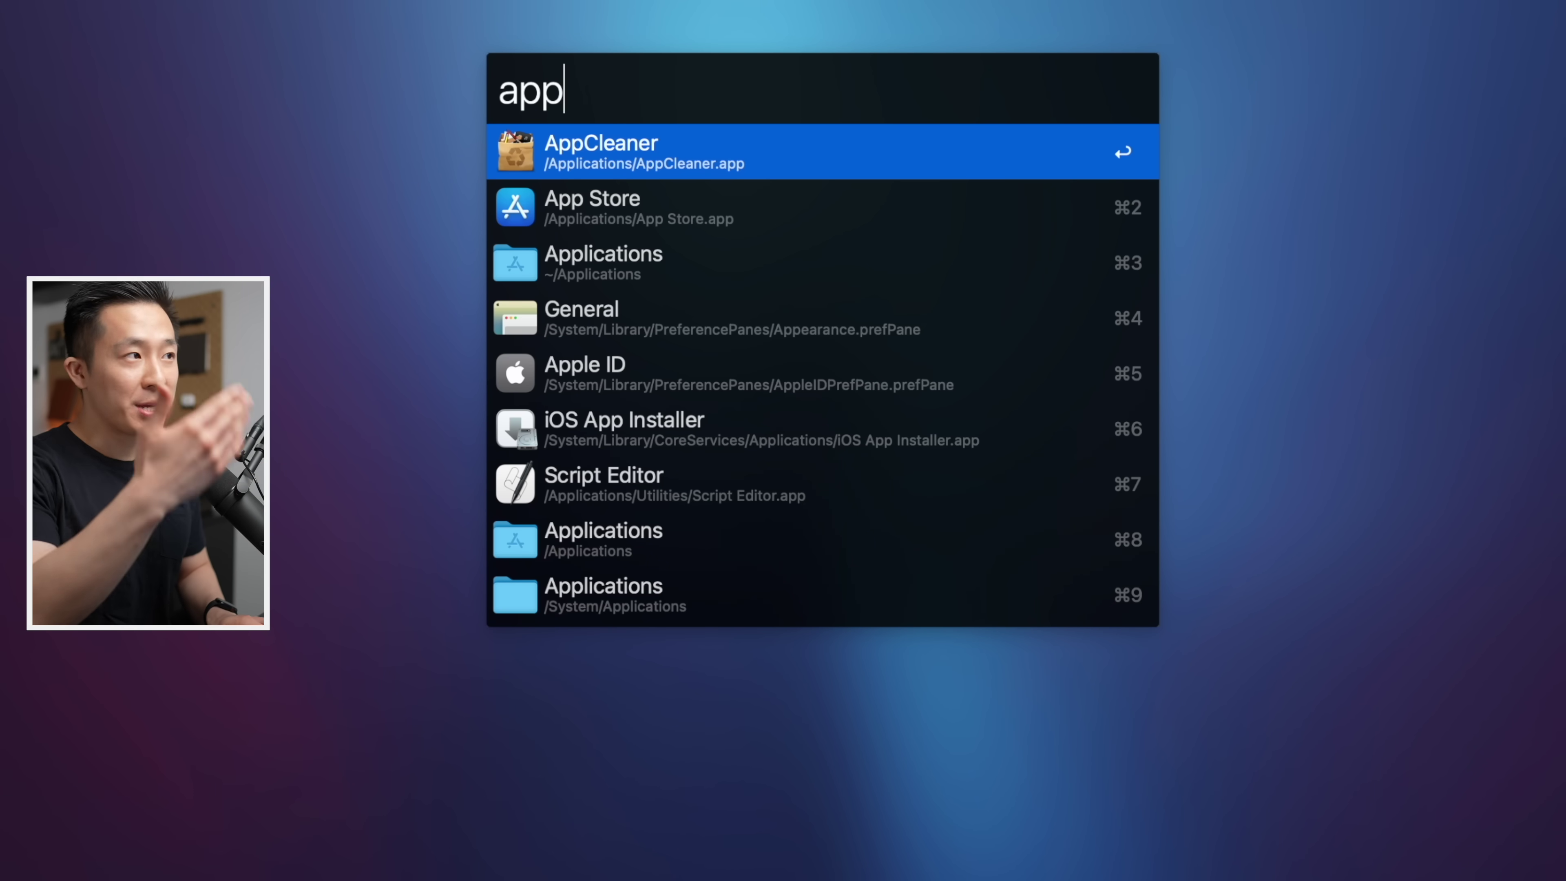
# Run Alfred searches for 'tesla, define and 'tesla stock', replacing each query in turn
pyautogui.press('super+a')
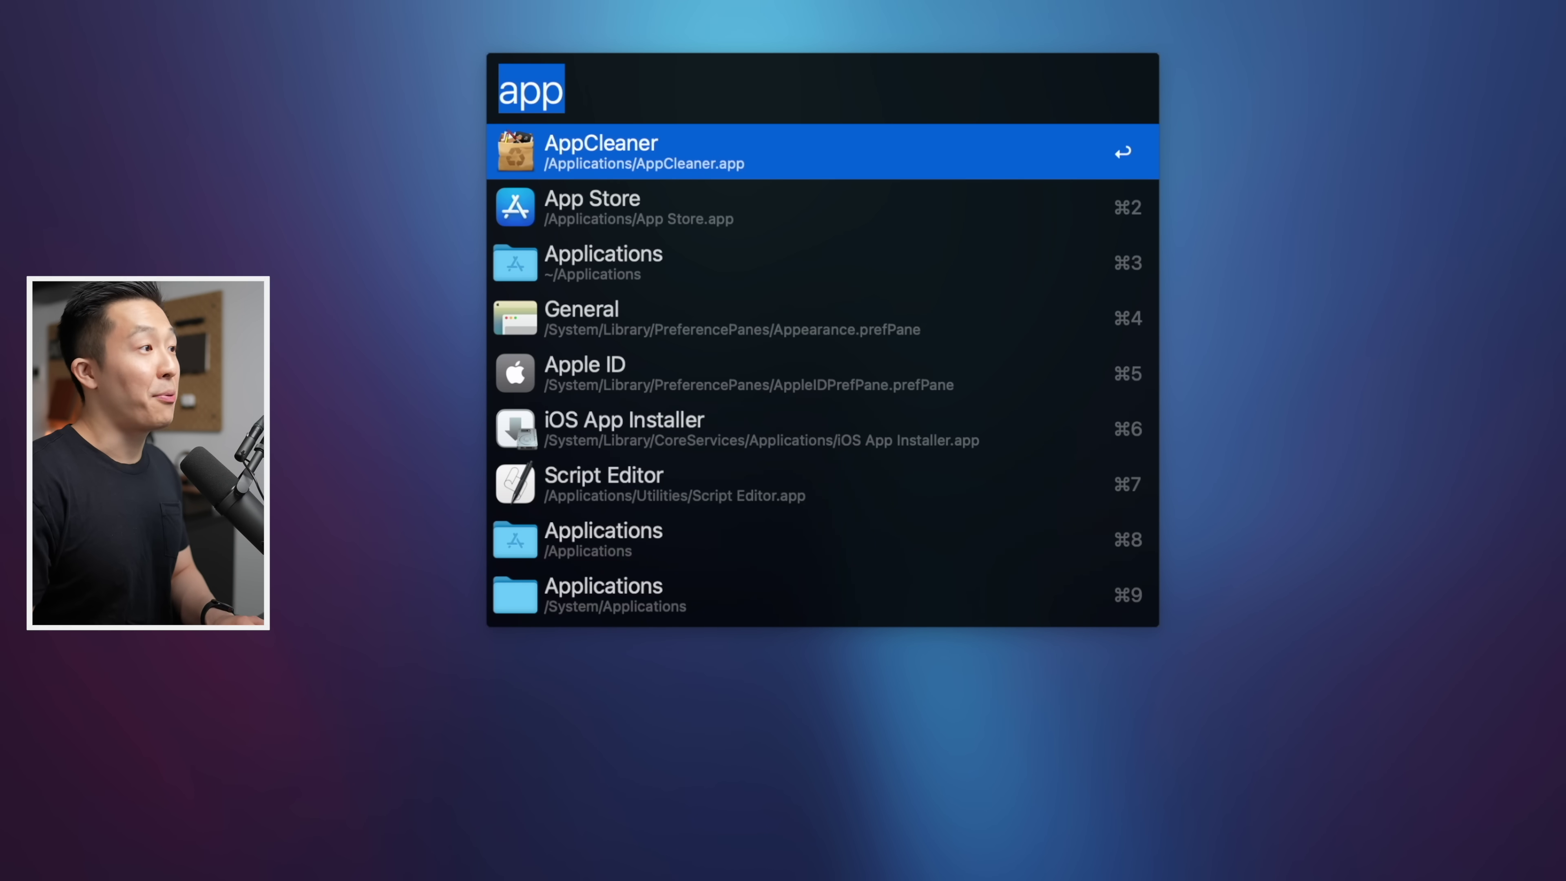
pyautogui.write("'tesla")
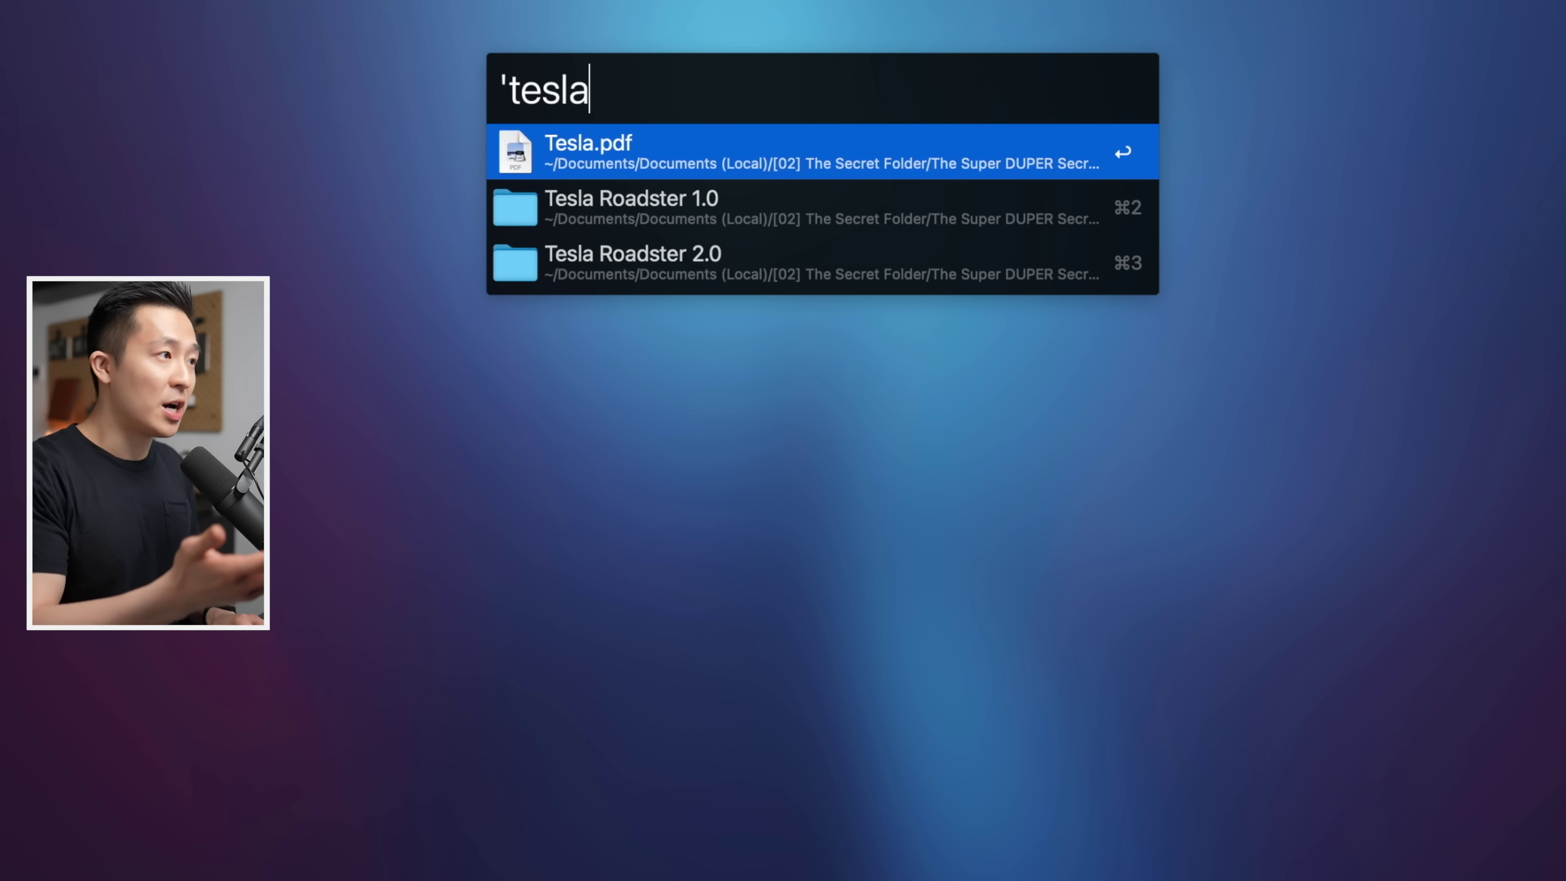
pyautogui.press('super+a')
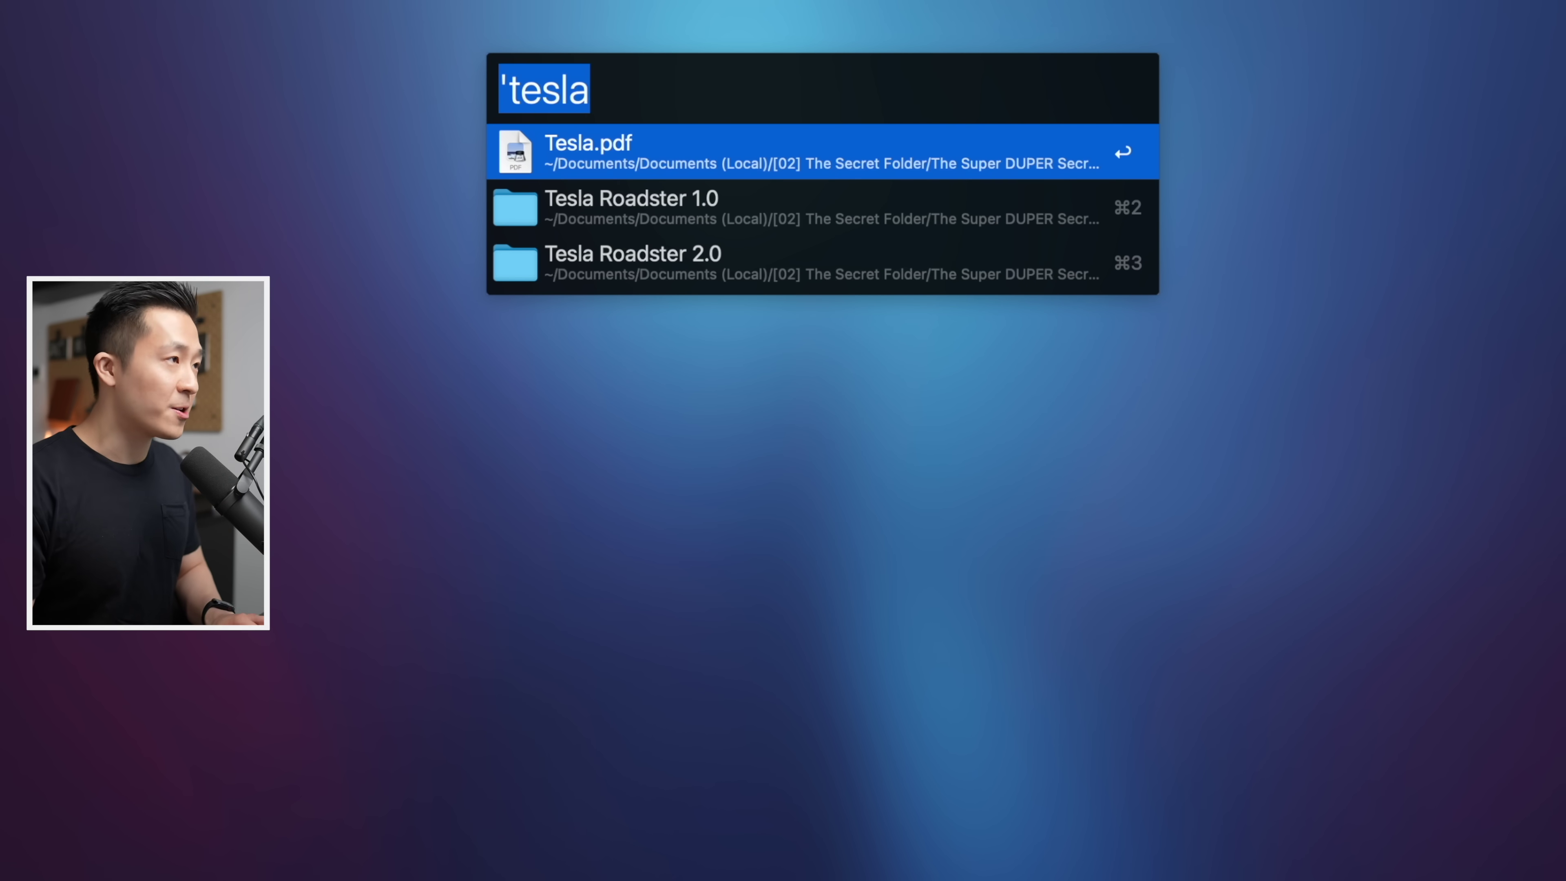
pyautogui.write('define')
pyautogui.press('super+a')
pyautogui.write('tesal')
pyautogui.press('BackSpace')
pyautogui.press('BackSpace')
pyautogui.write('la stock')
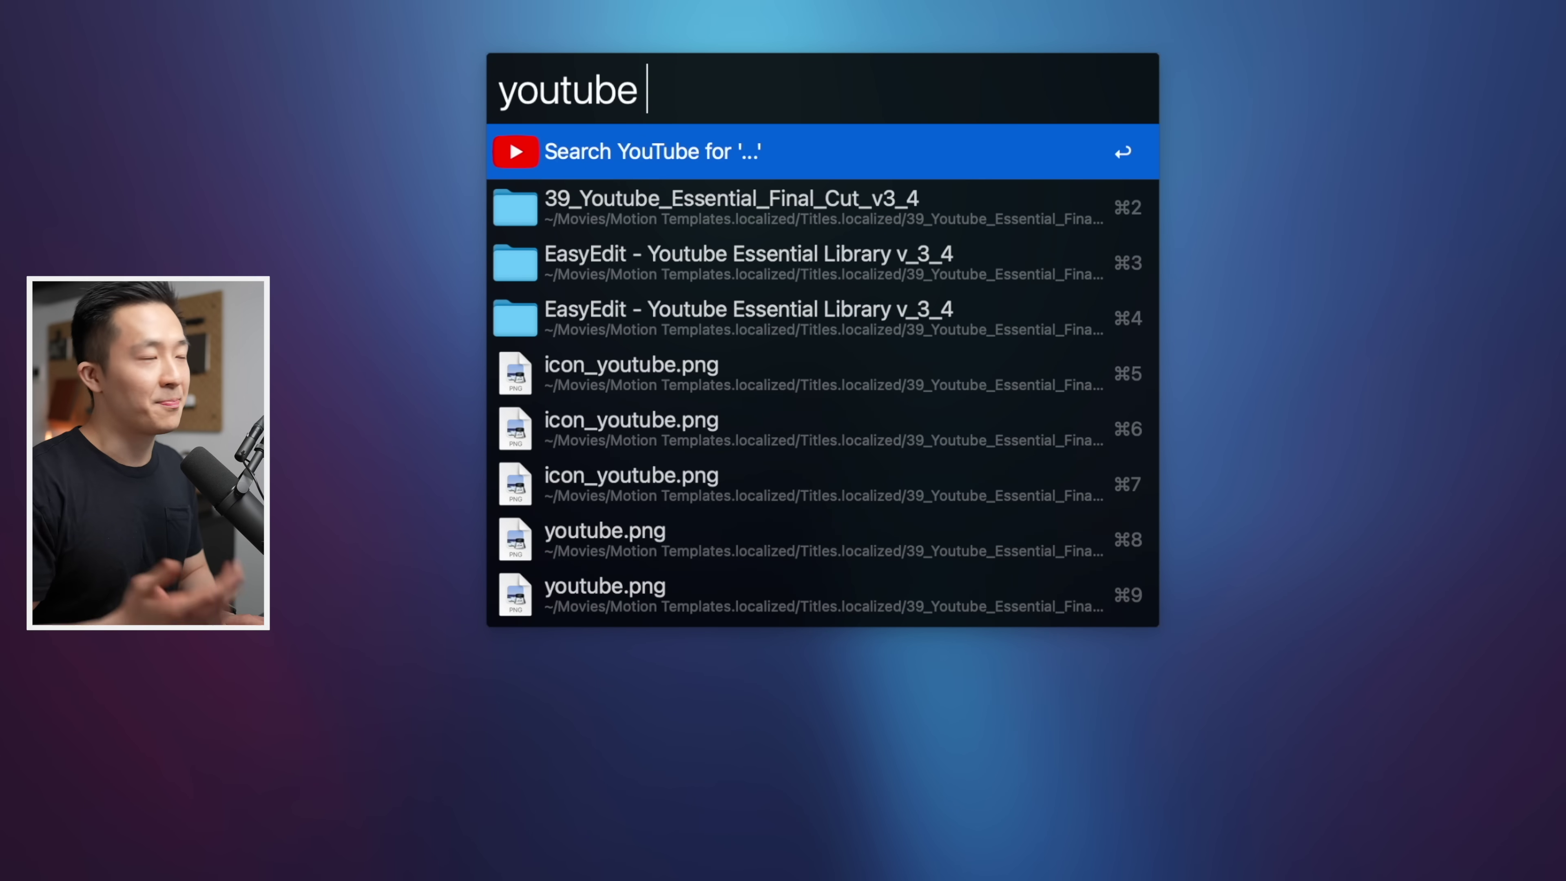
pyautogui.press('super+a')
# Search Alfred for 'sleep', then replace it with 'empty' to show the Empty Trash command
pyautogui.write('sl')
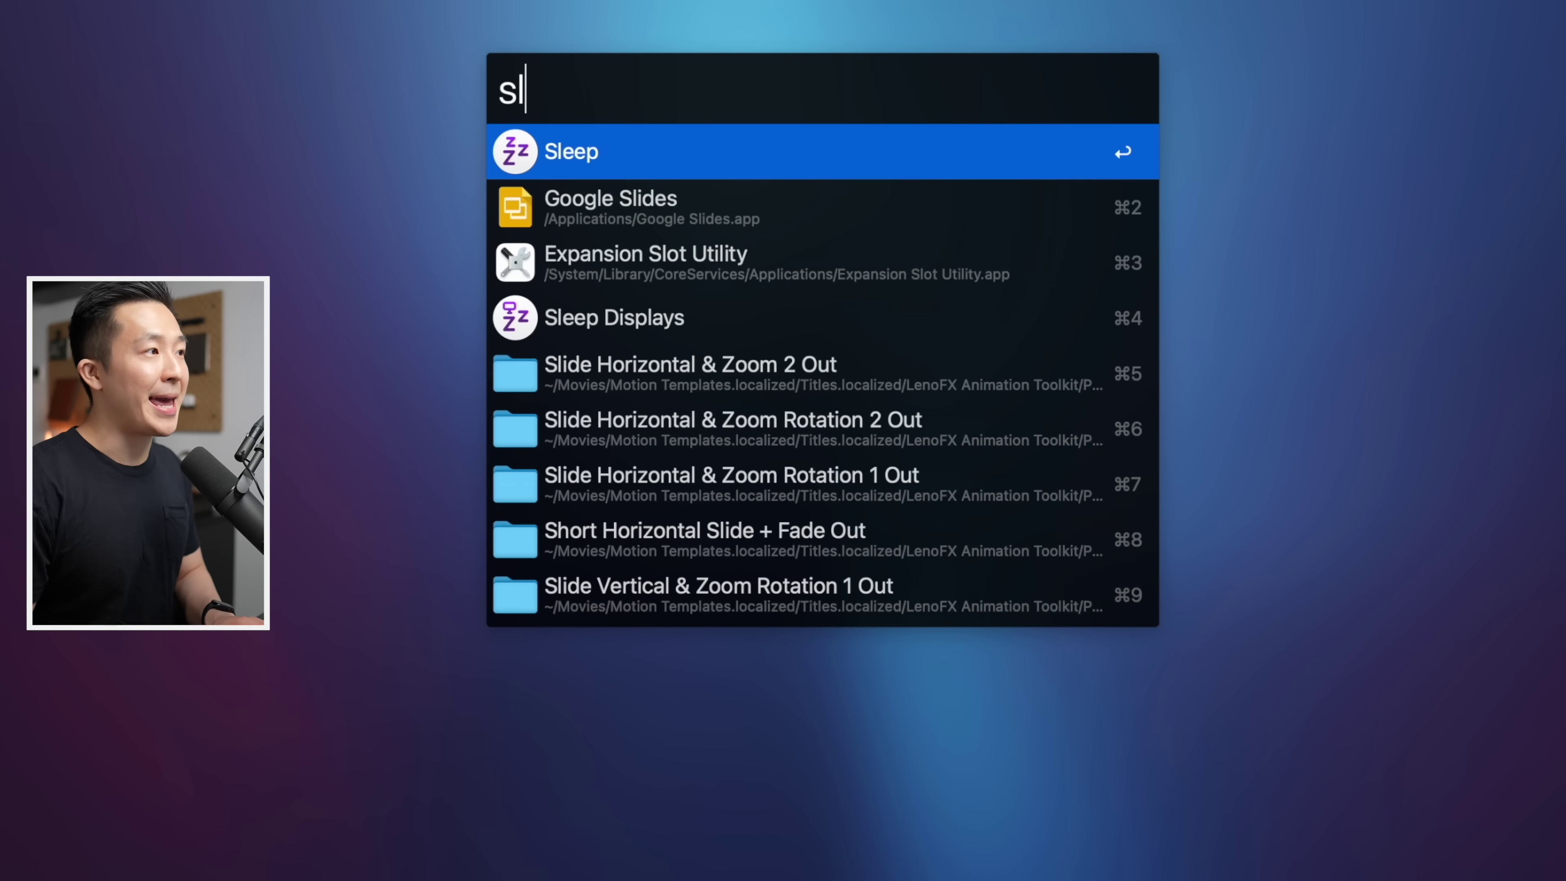
pyautogui.press('BackSpace')
pyautogui.press('BackSpace')
pyautogui.write('sleep')
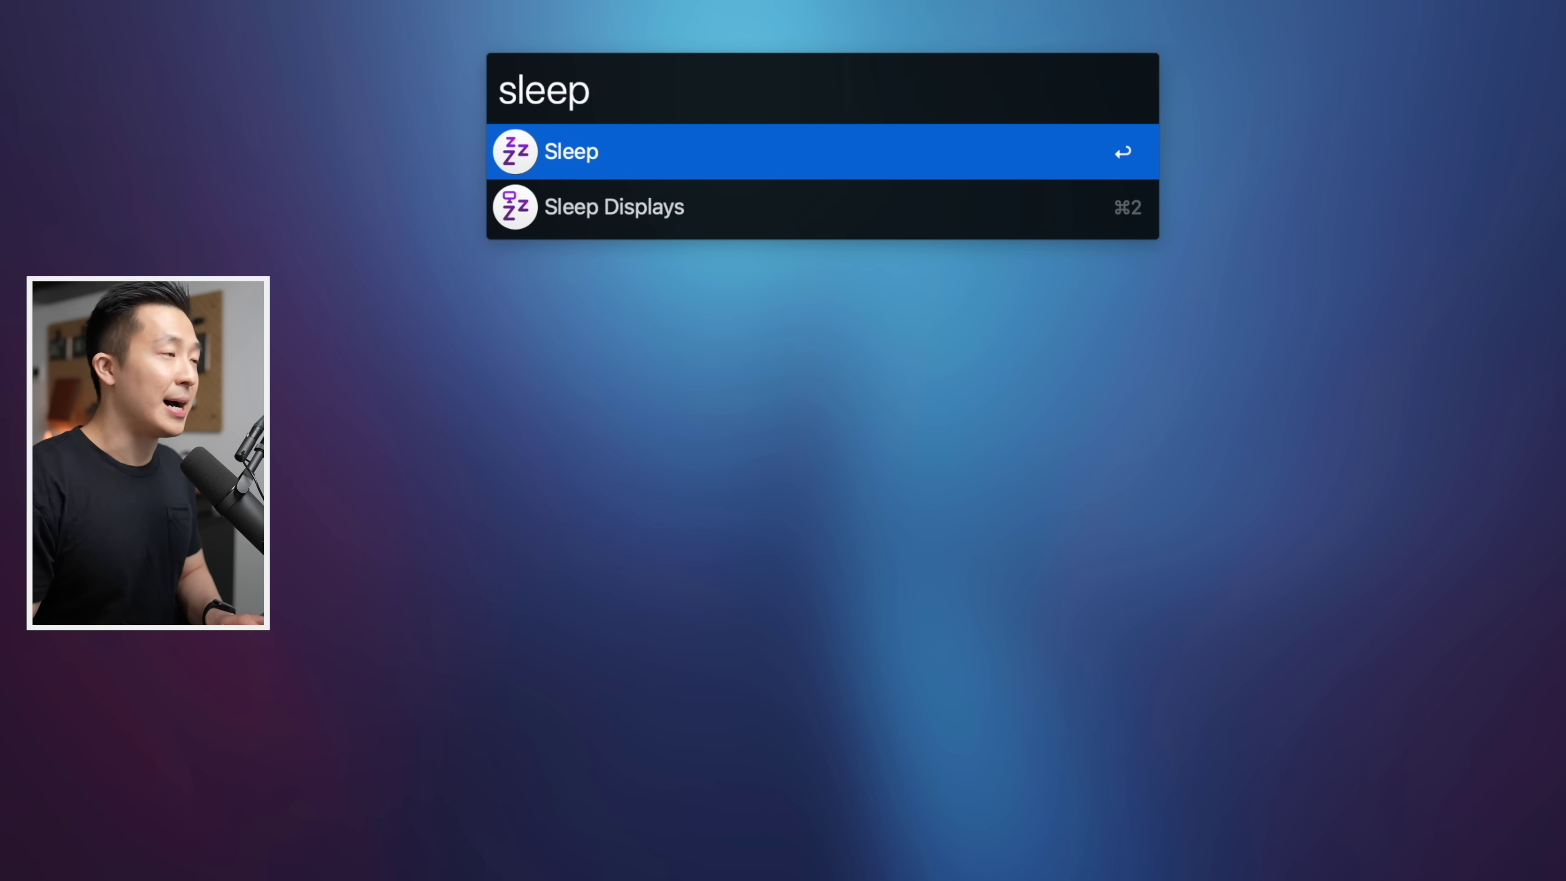
pyautogui.press('super+a')
pyautogui.write('empty')
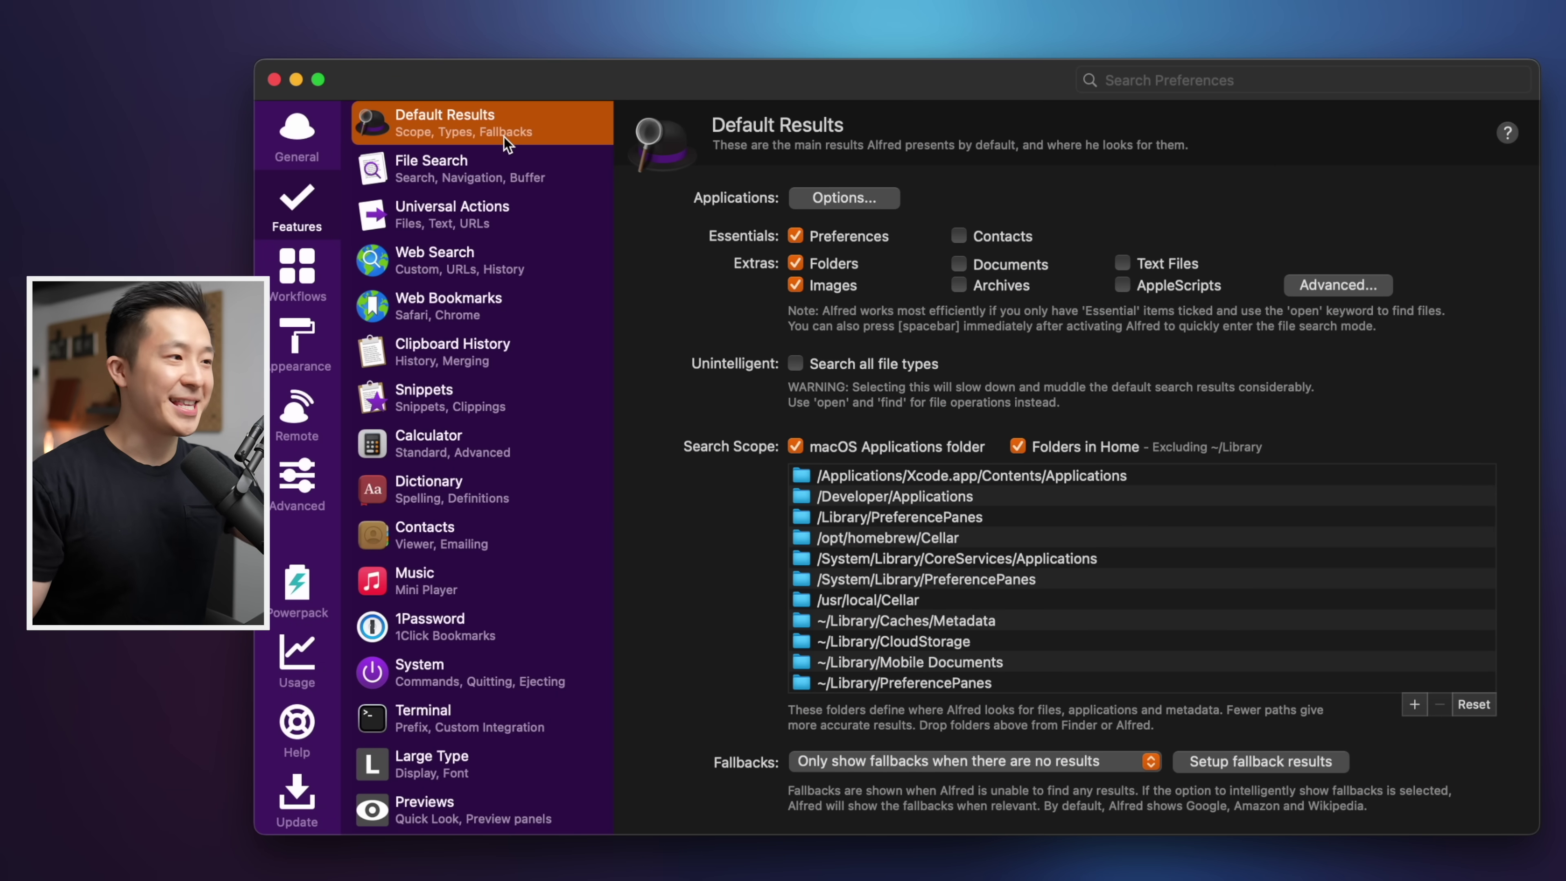
# Browse the File Search, Universal Actions, Web Search, Web Bookmarks, Clipboard History and Snippets settings pages
pyautogui.click(506, 167)
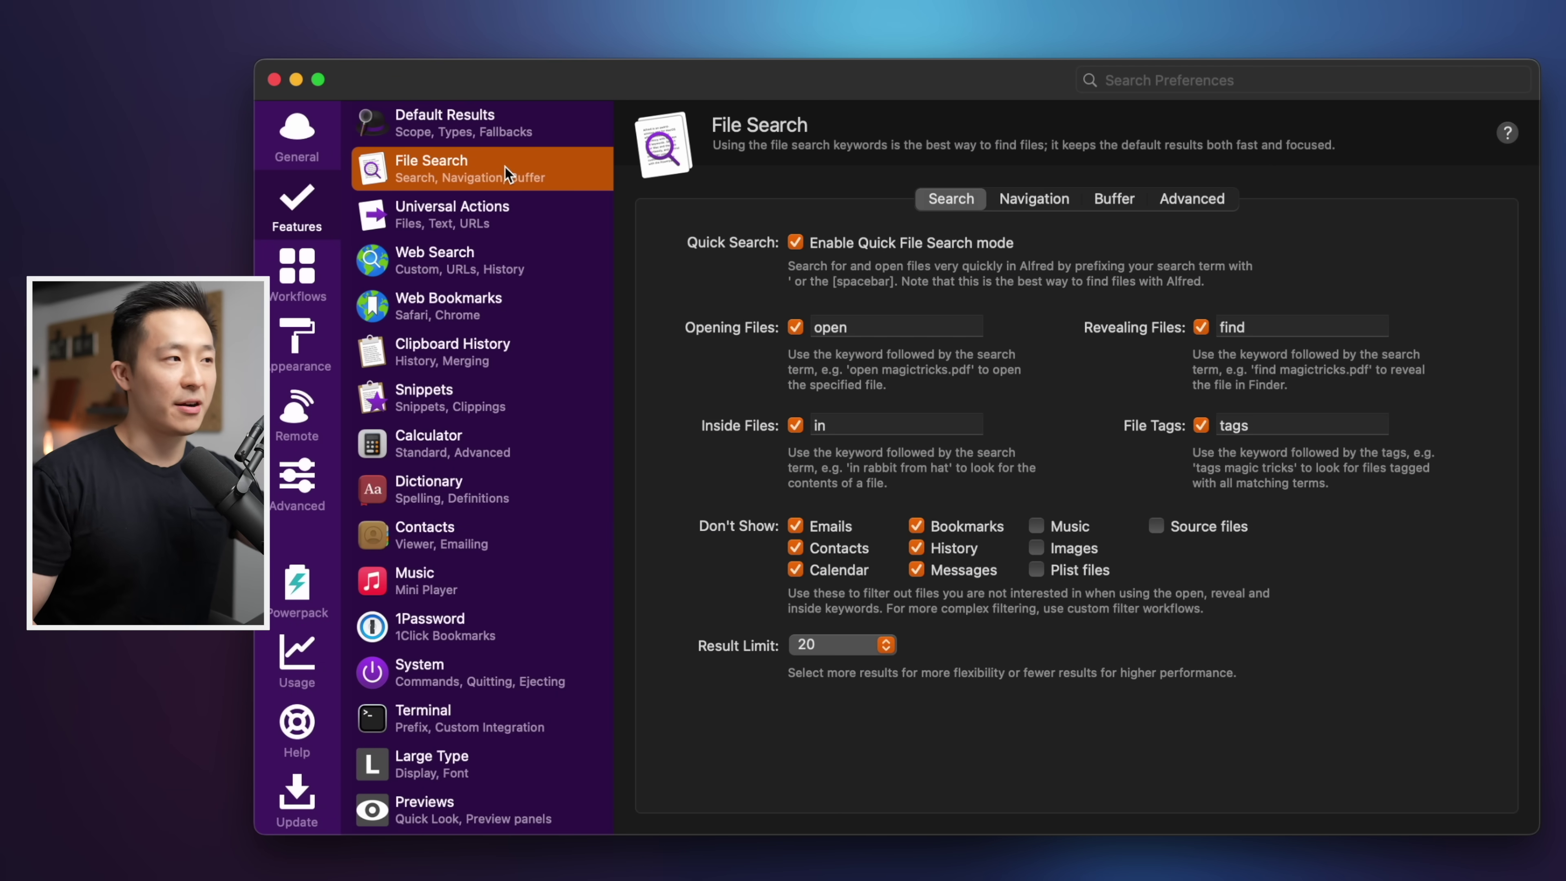
pyautogui.click(502, 227)
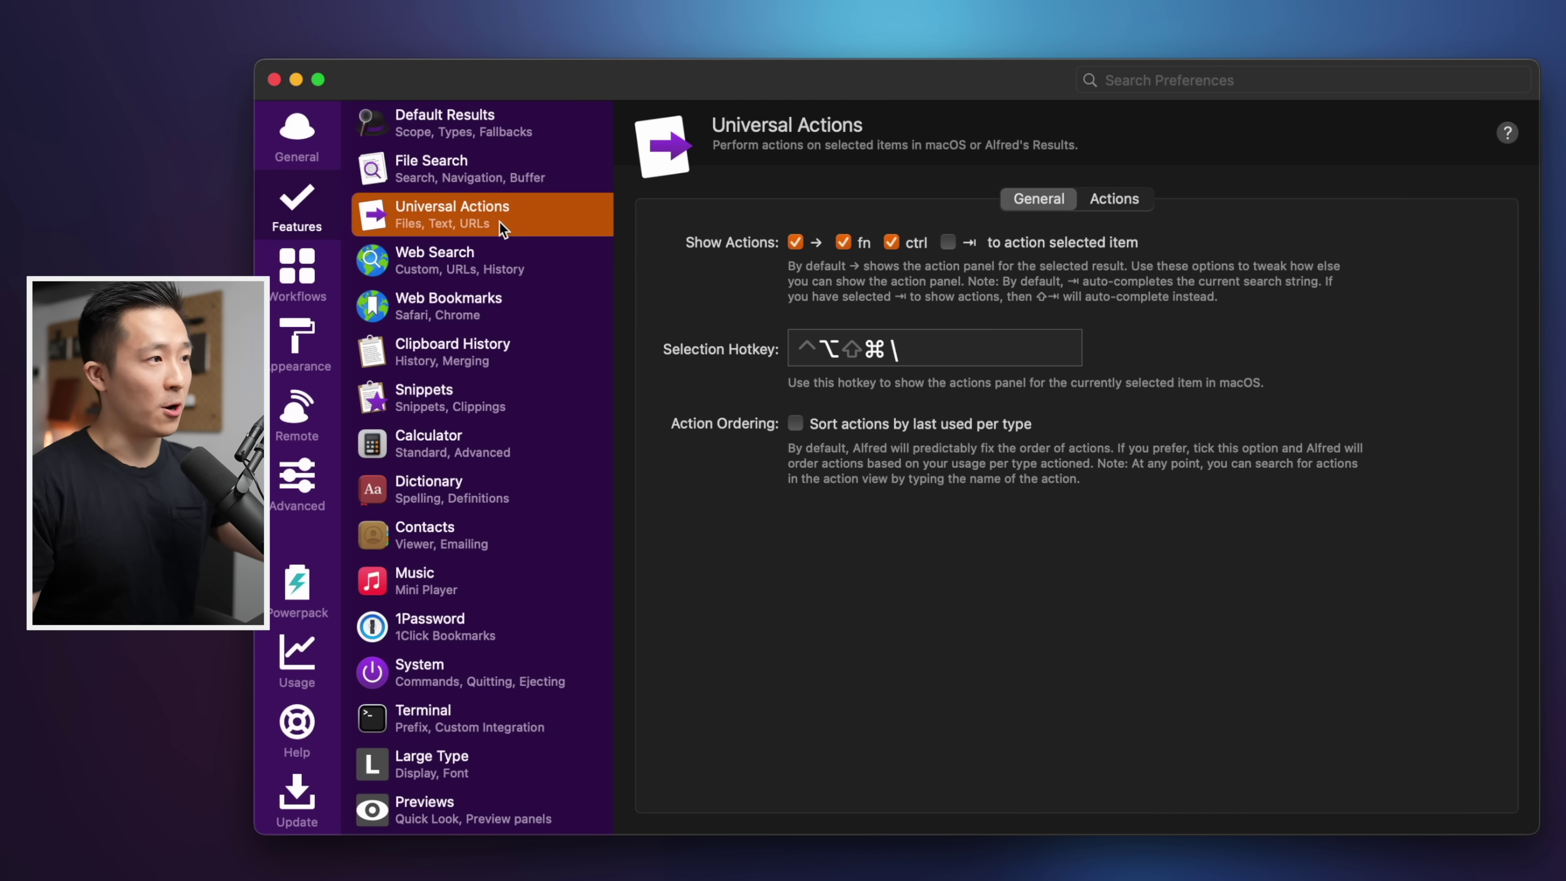
pyautogui.click(518, 264)
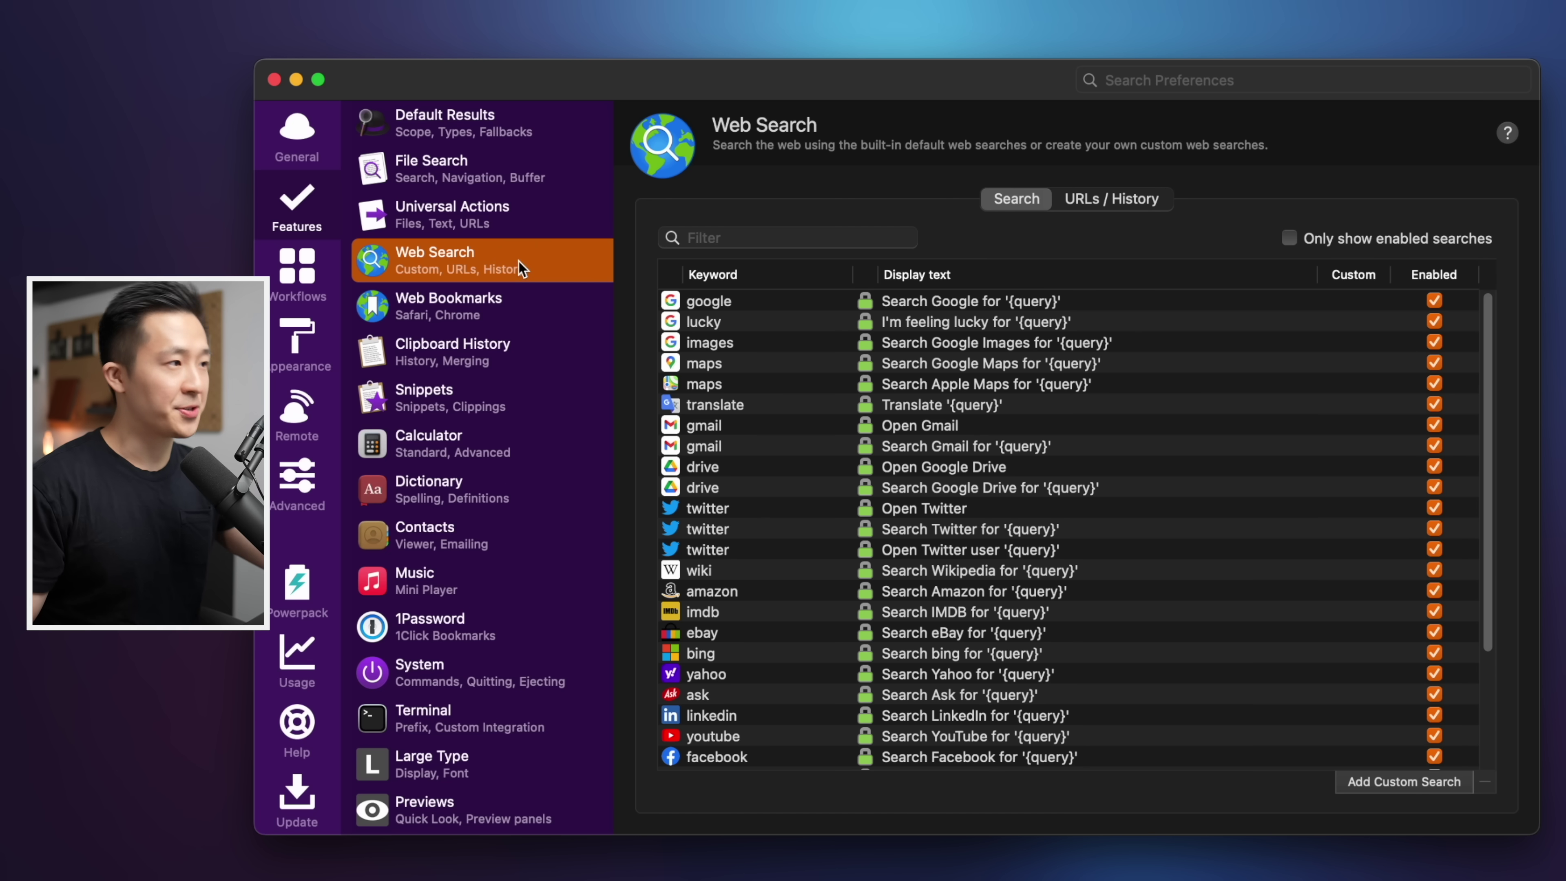
pyautogui.click(531, 311)
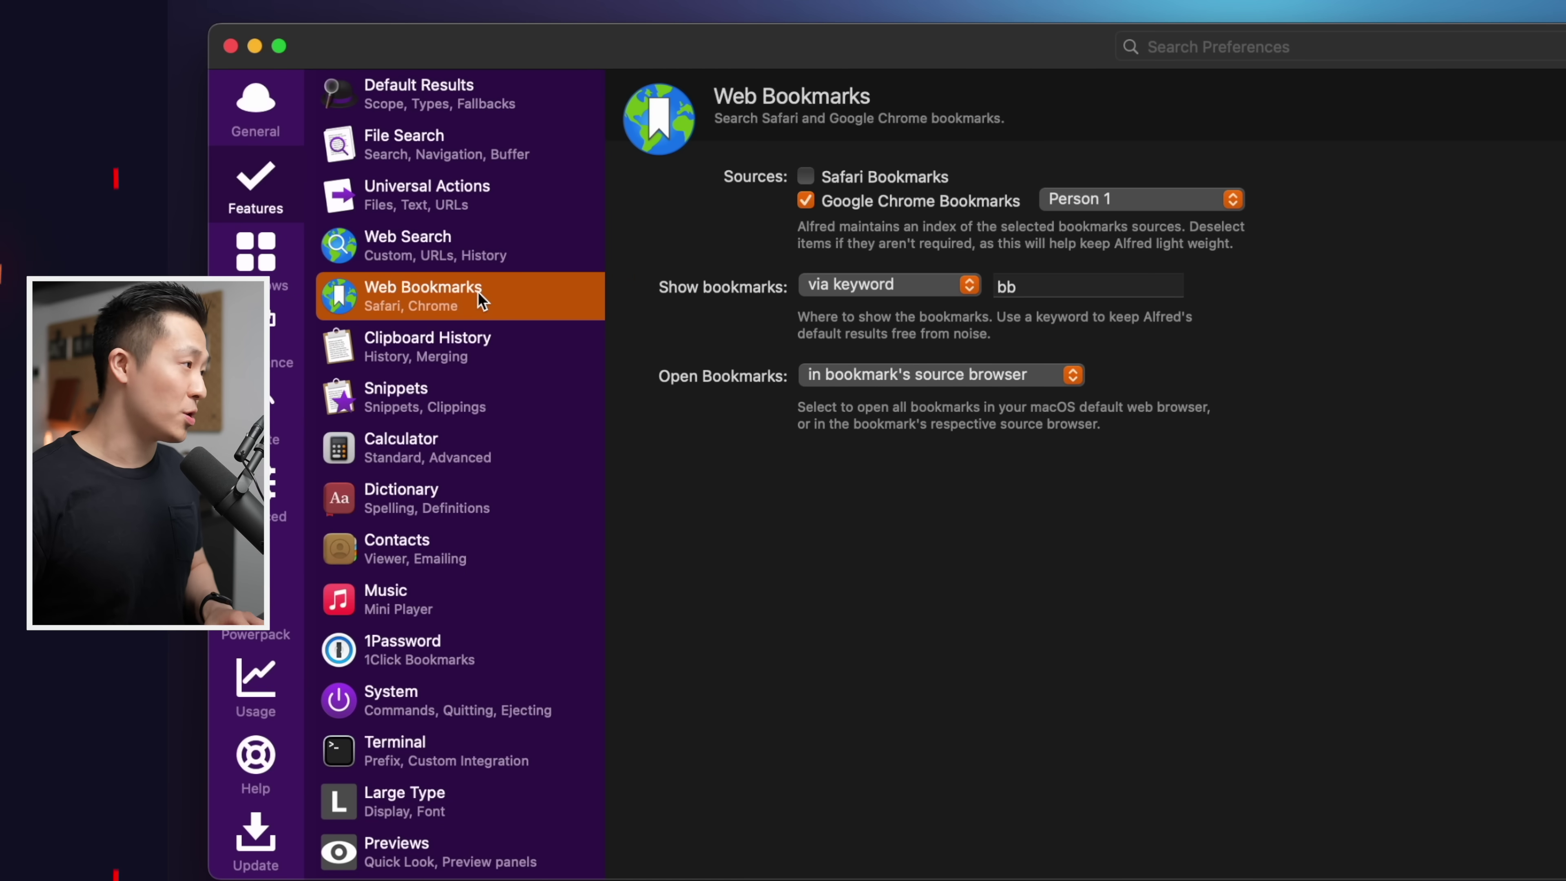
pyautogui.click(485, 344)
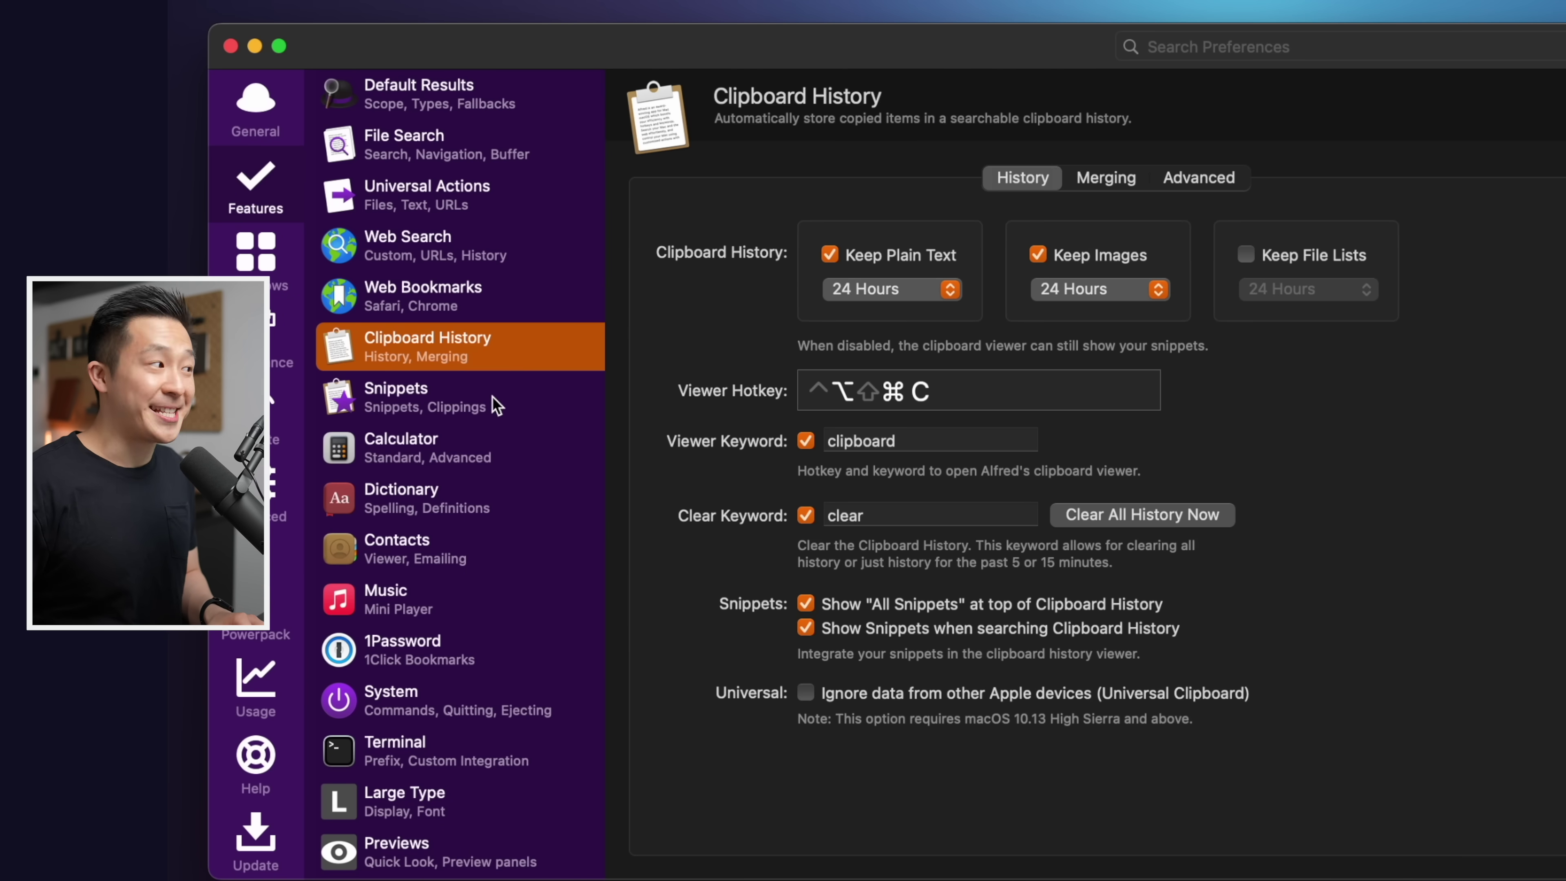
pyautogui.click(492, 398)
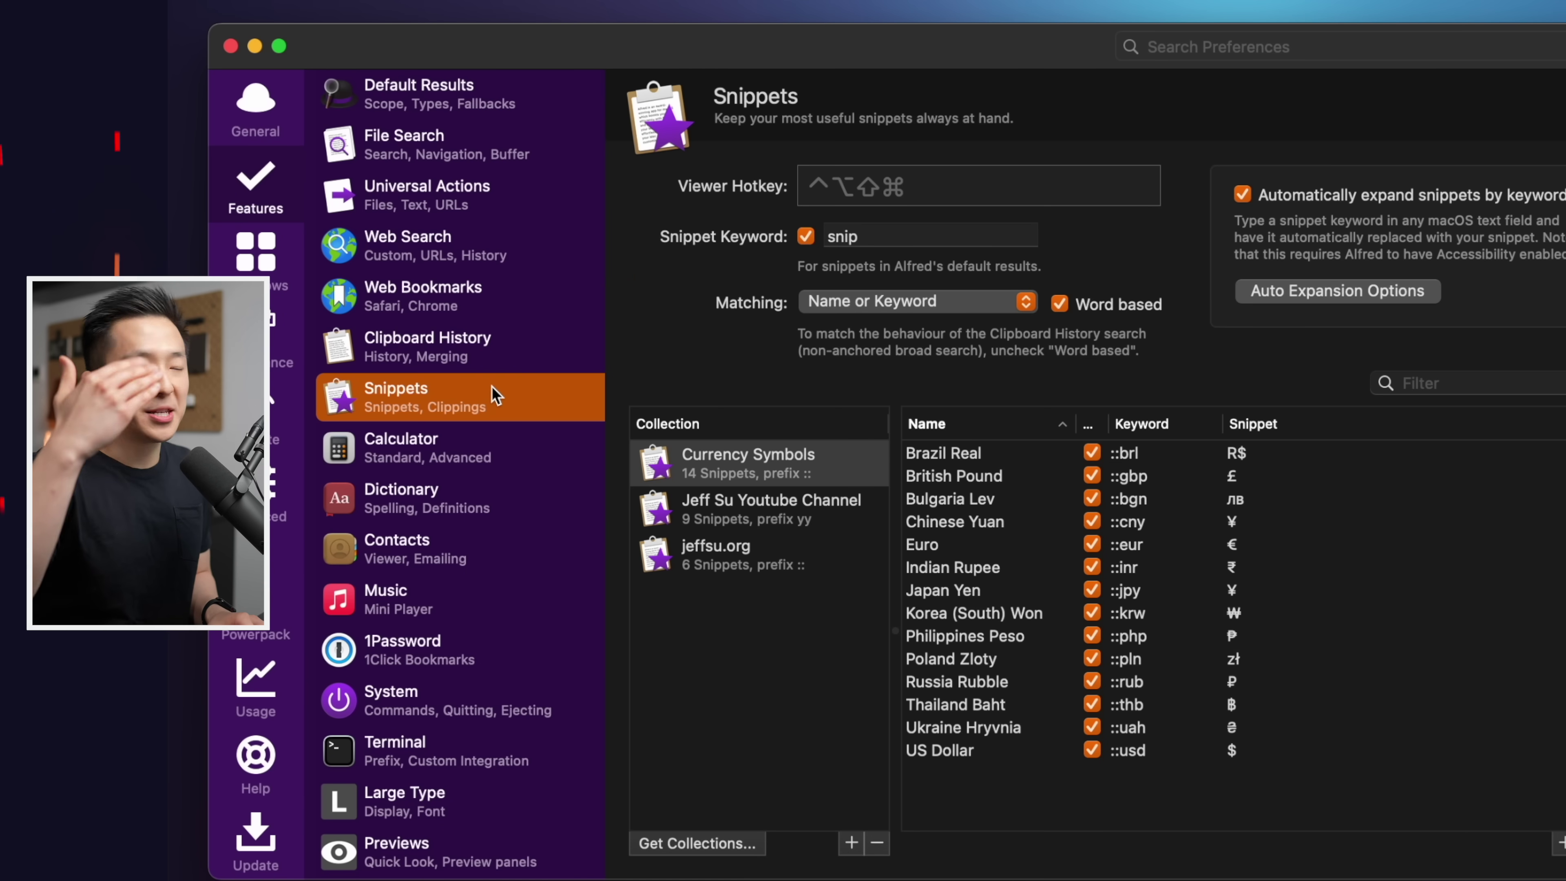
# In the Notes note, expand the 'yyto' snippet into the YouTube playlist URL, then add a line 'Z'
pyautogui.press('super+Tab')
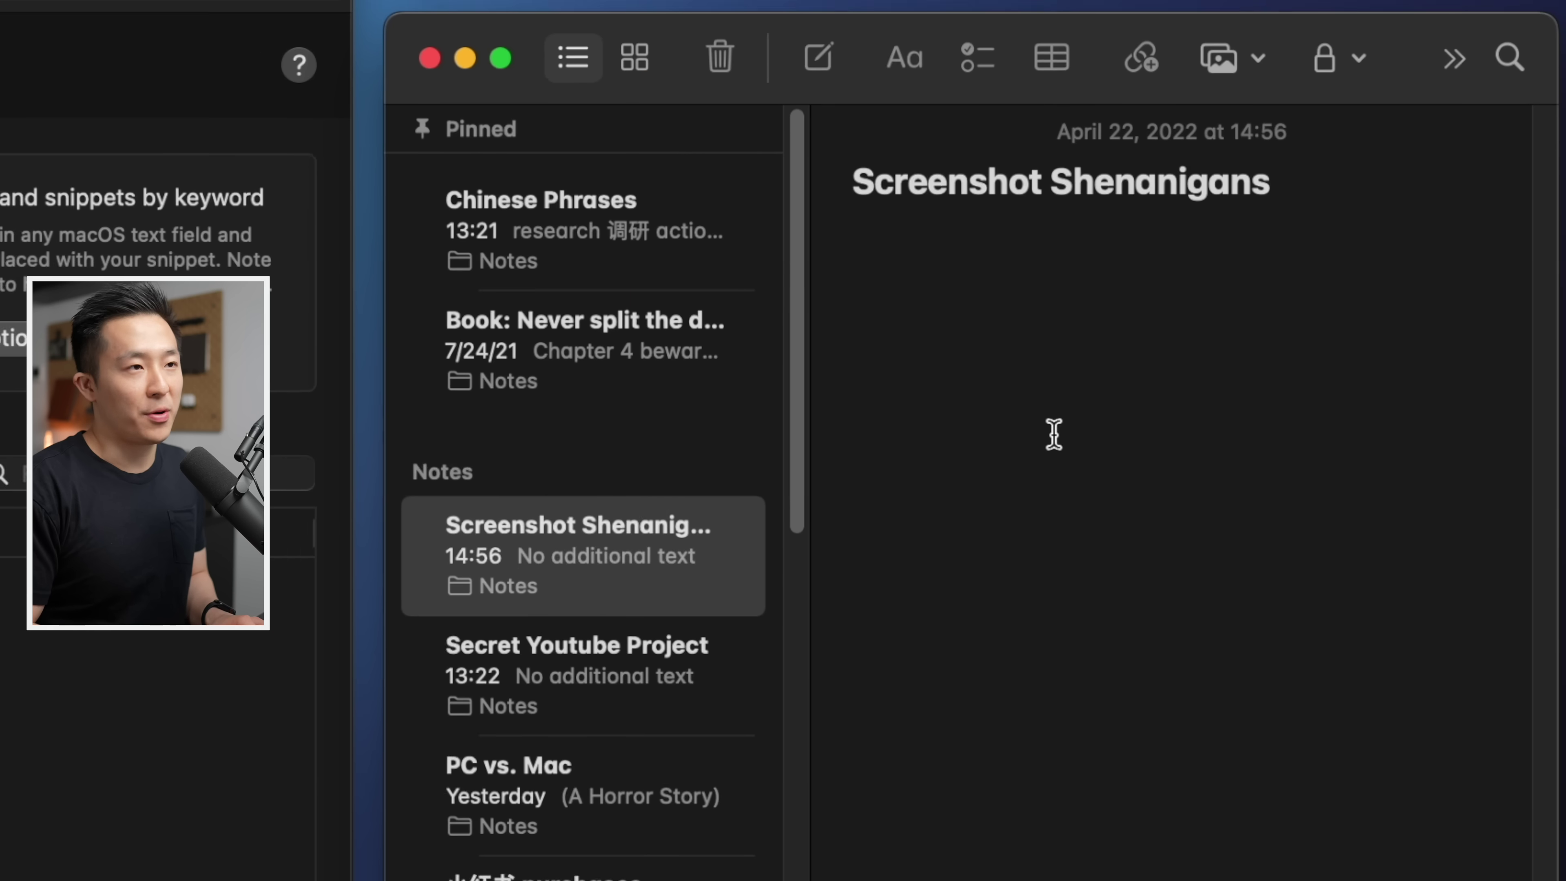
pyautogui.write('yyto')
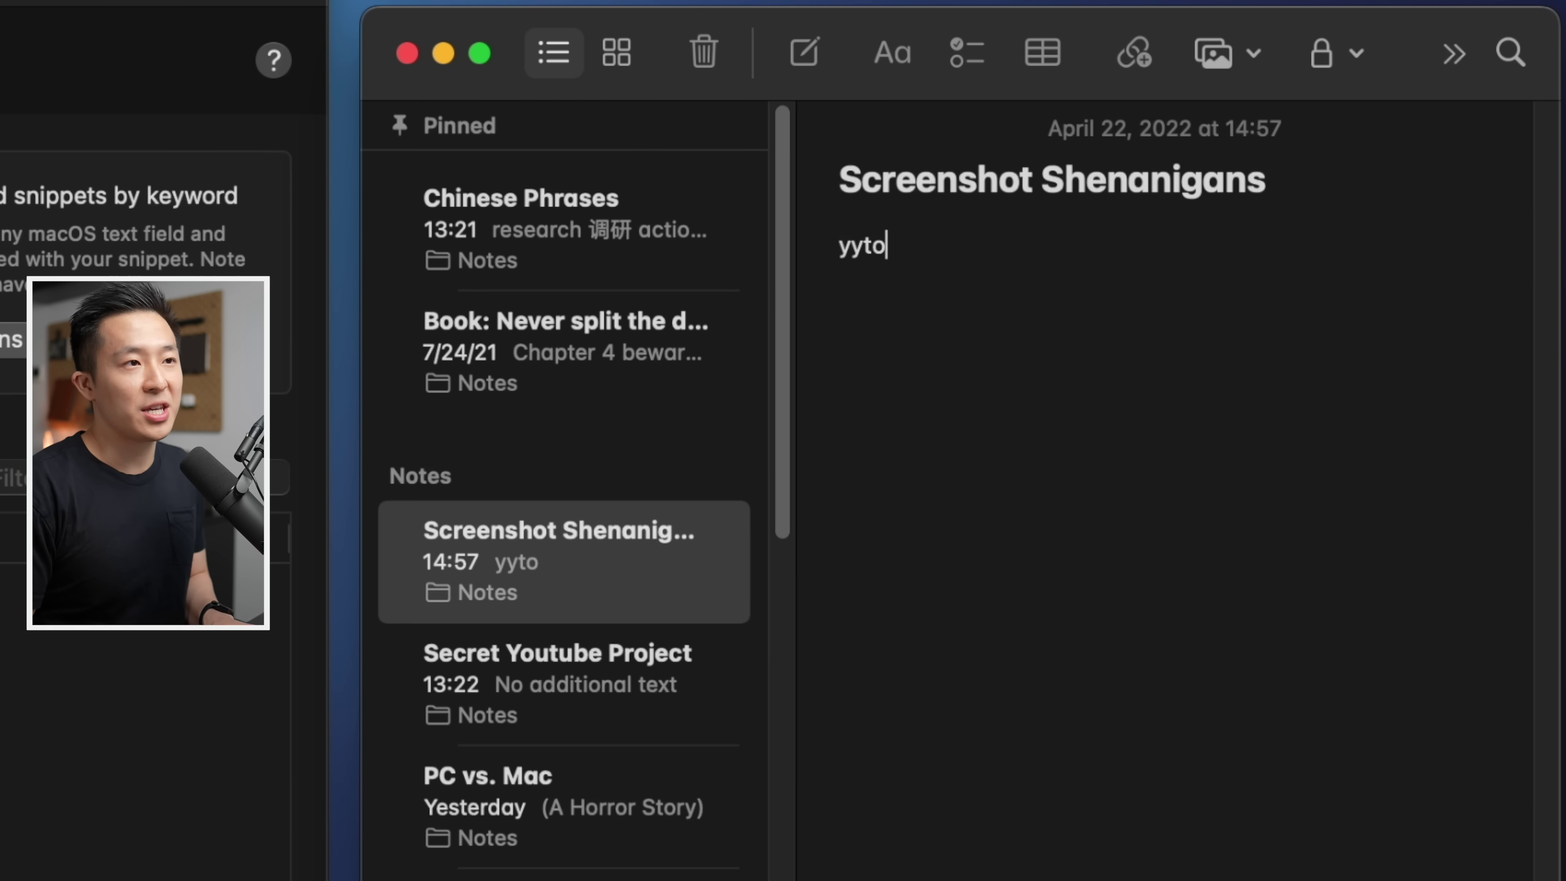
pyautogui.write('to')
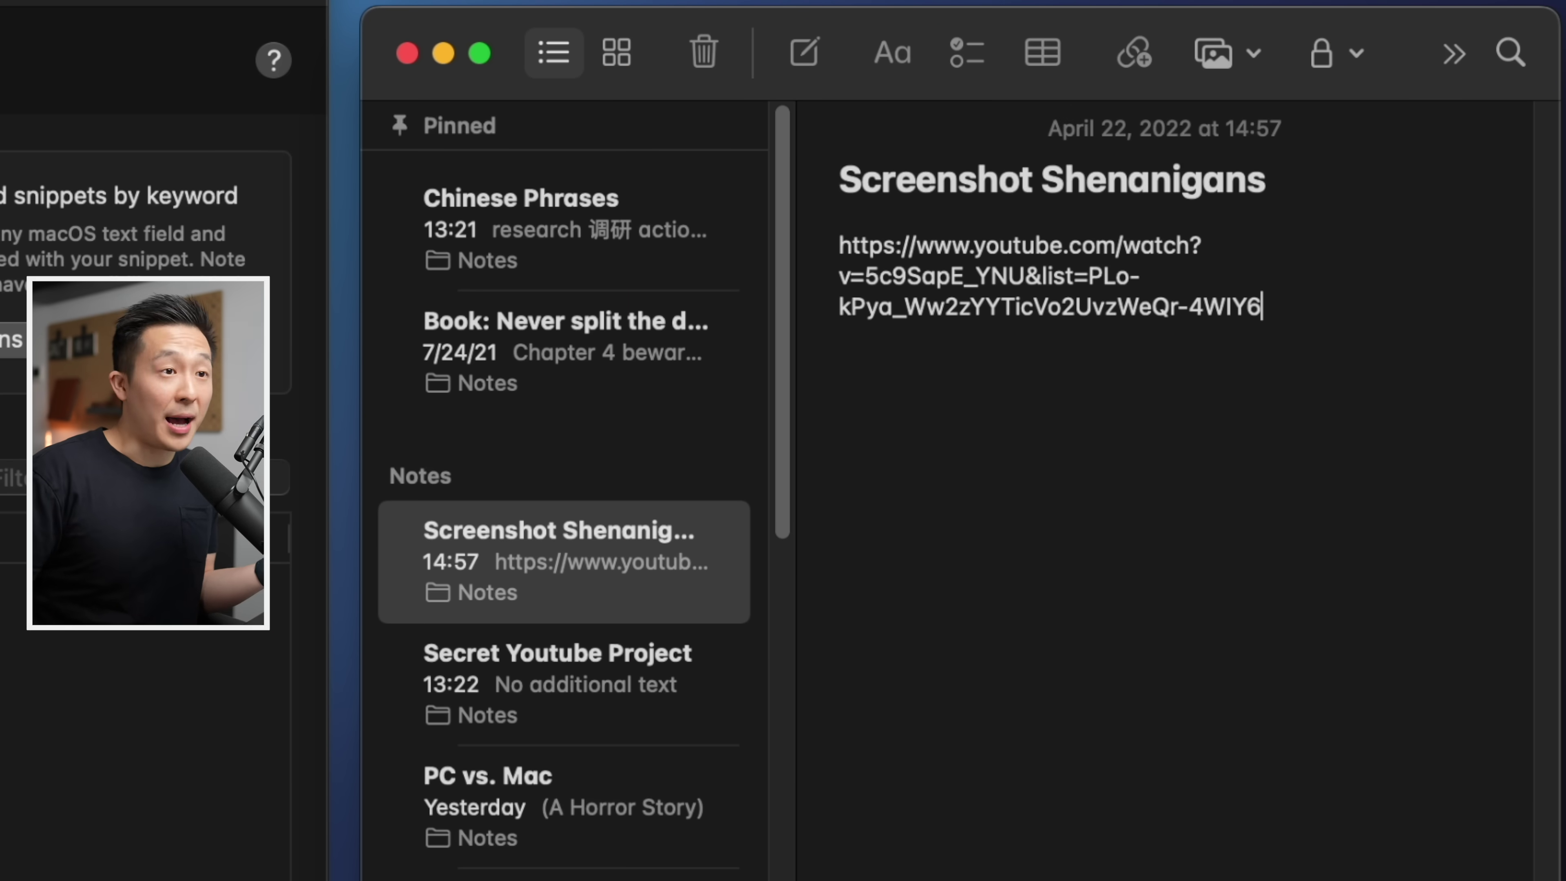
pyautogui.press('Return')
pyautogui.write('Z')
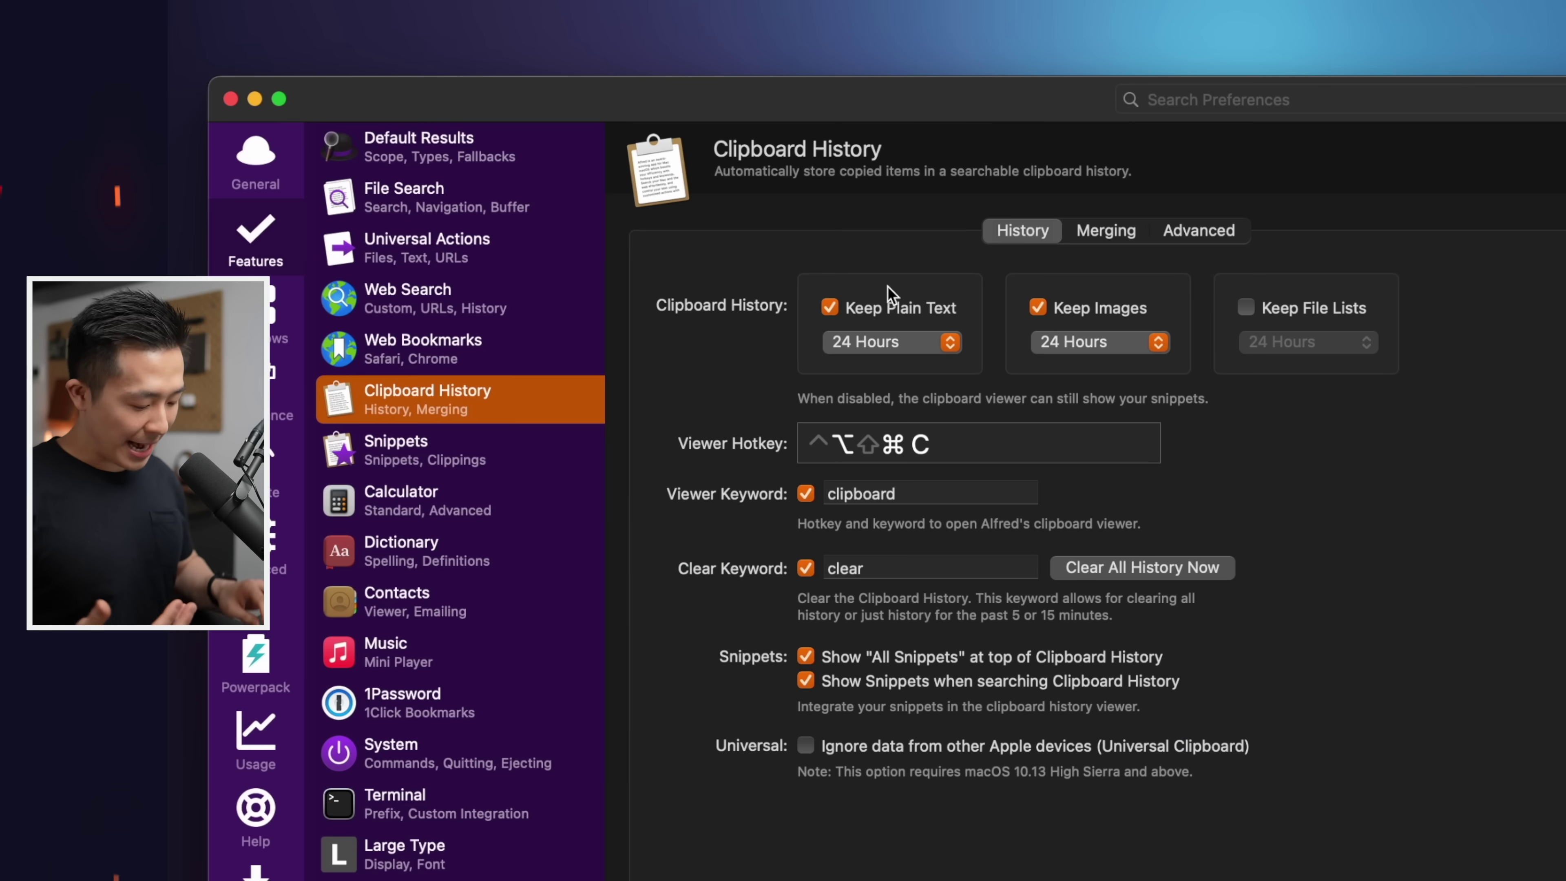
# Open Alfred's clipboard viewer with ^⌥⇧⌘C and step through the YouTube link and copied images
pyautogui.press('ctrl+alt+shift+super+c')
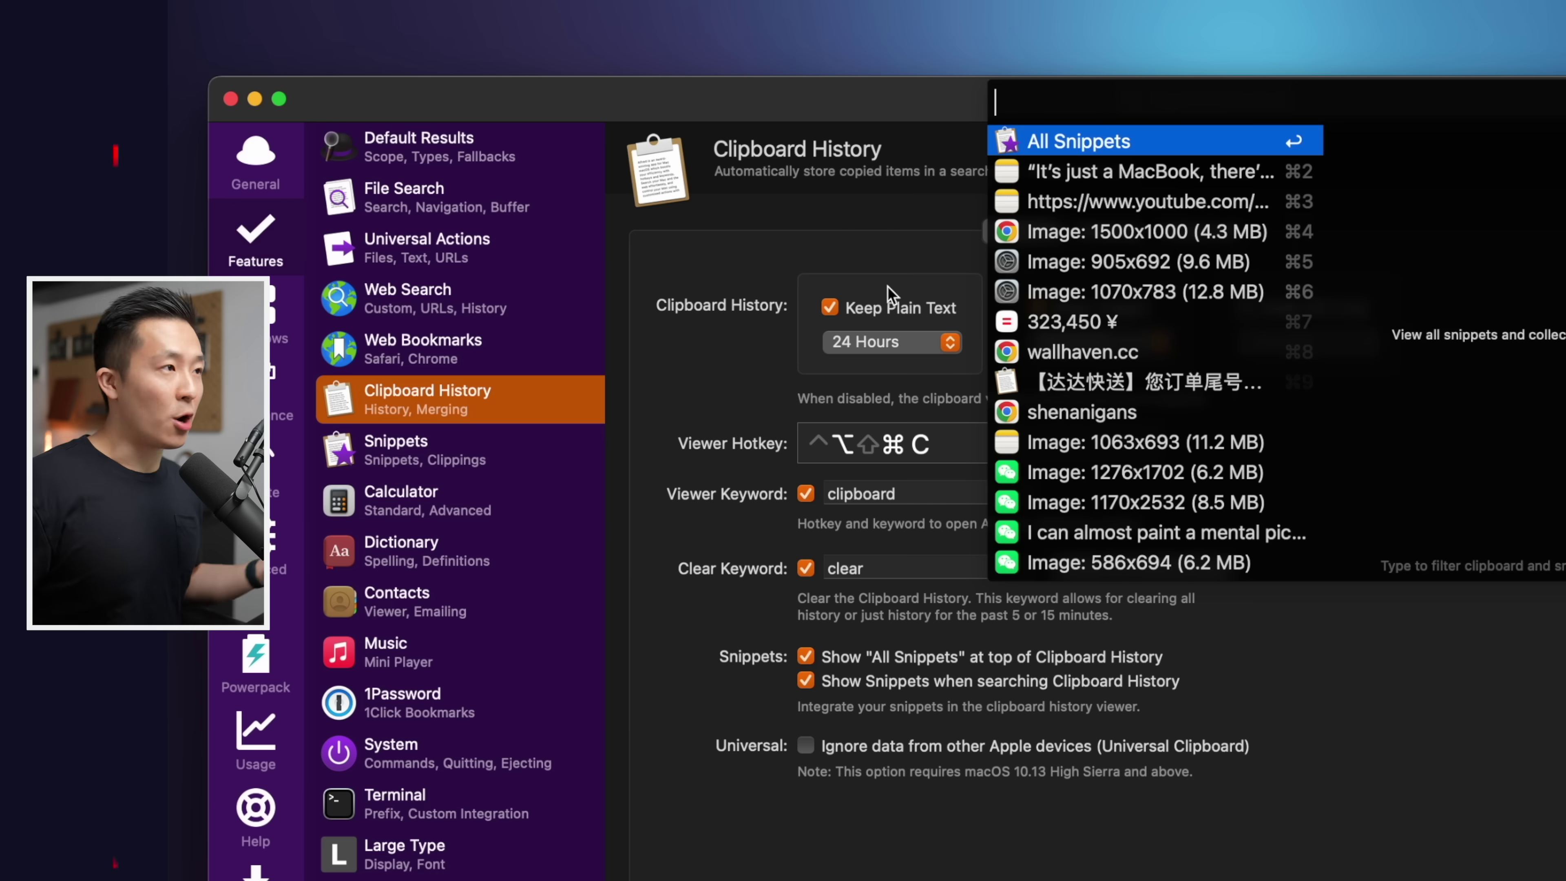
pyautogui.press('Down')
pyautogui.press('Down')
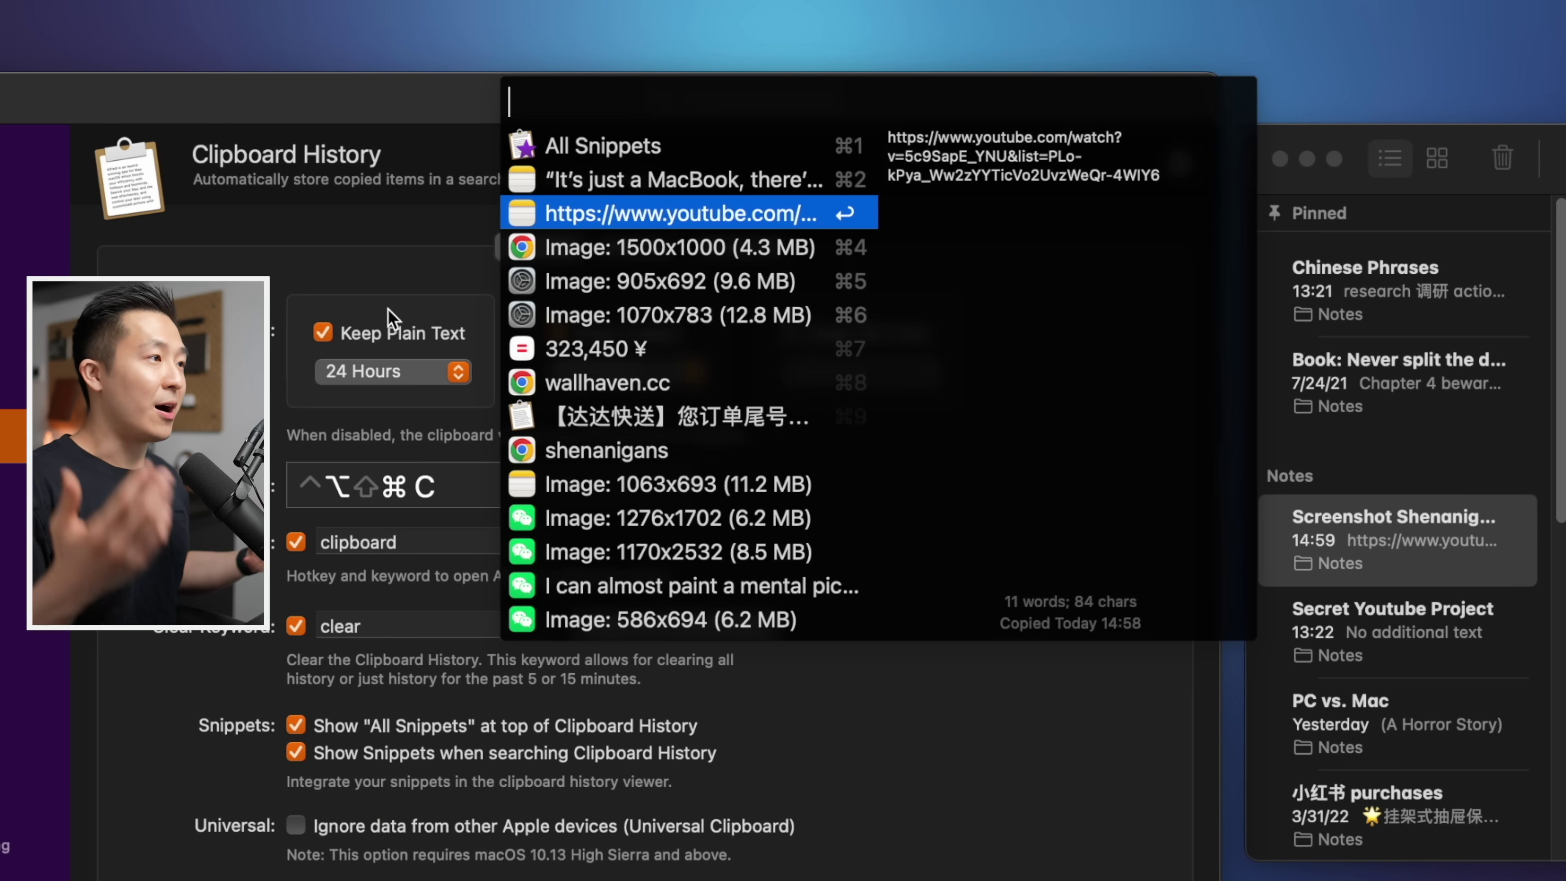
pyautogui.press('Down')
pyautogui.press('Down')
pyautogui.press('Down')
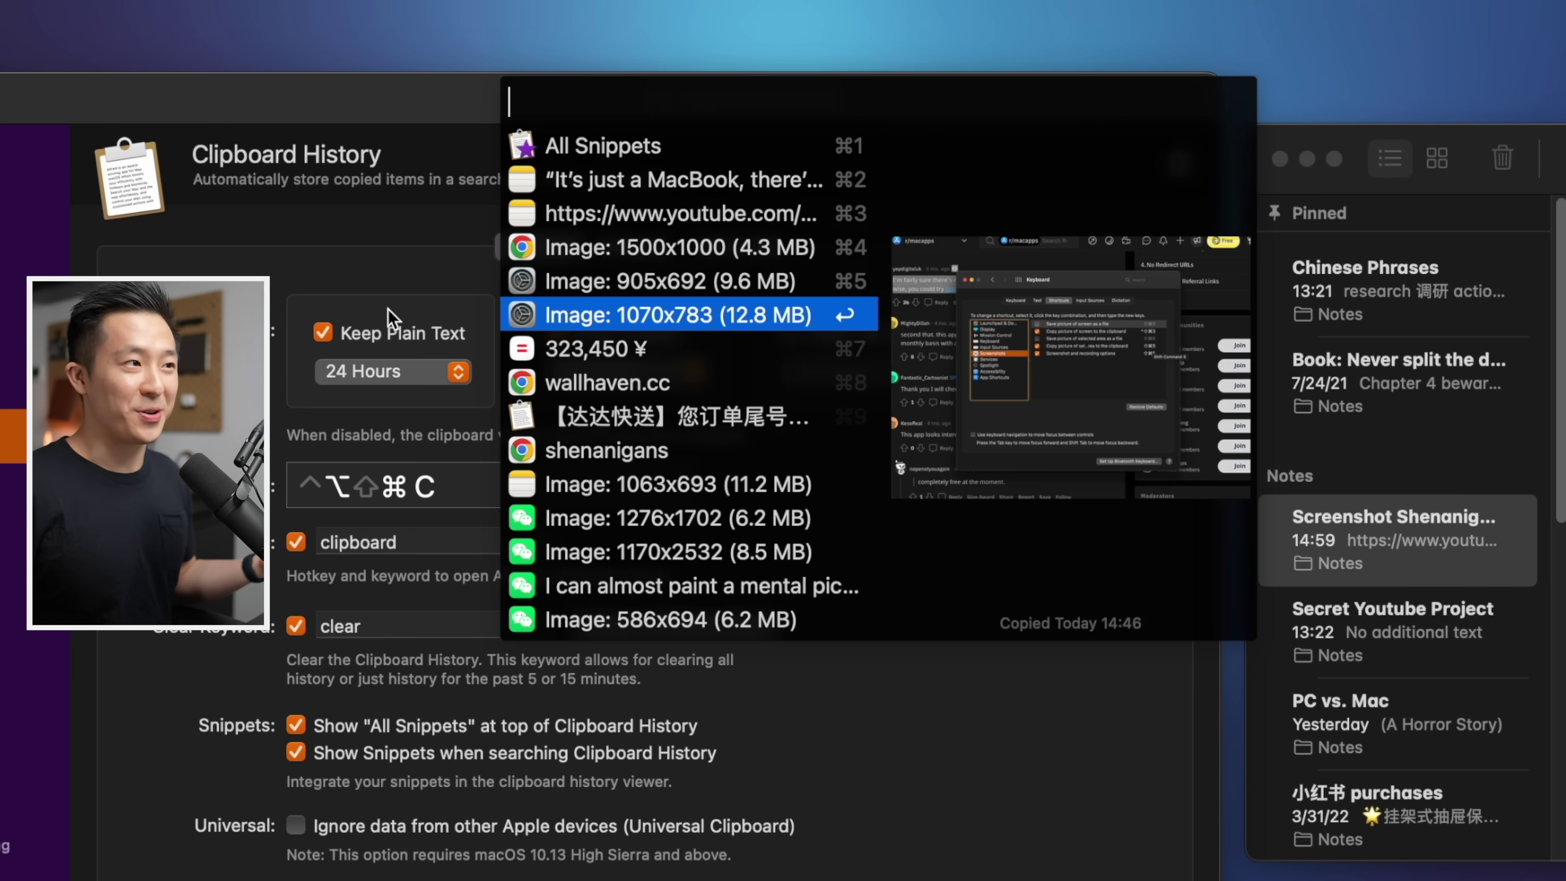
pyautogui.press('Down')
pyautogui.press('Down')
pyautogui.press('Down')
pyautogui.press('Up')
pyautogui.press('Up')
pyautogui.press('Up')
pyautogui.press('Up')
pyautogui.press('Up')
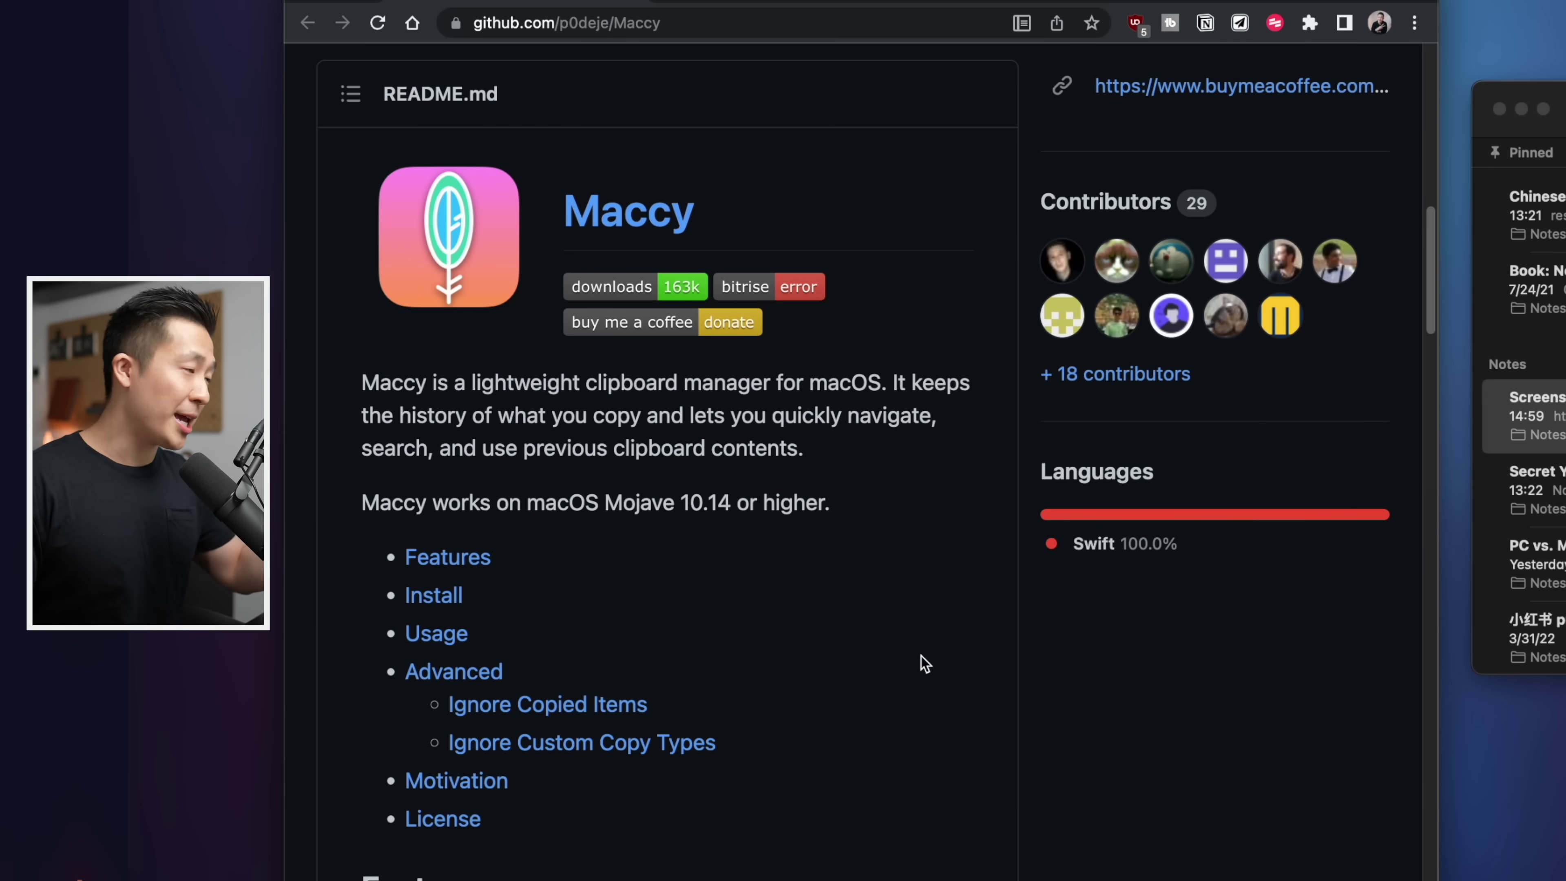
# Pop up Maccy's clipboard history with Cmd+Shift+C over the Maccy GitHub page
pyautogui.press('super+shift+c')
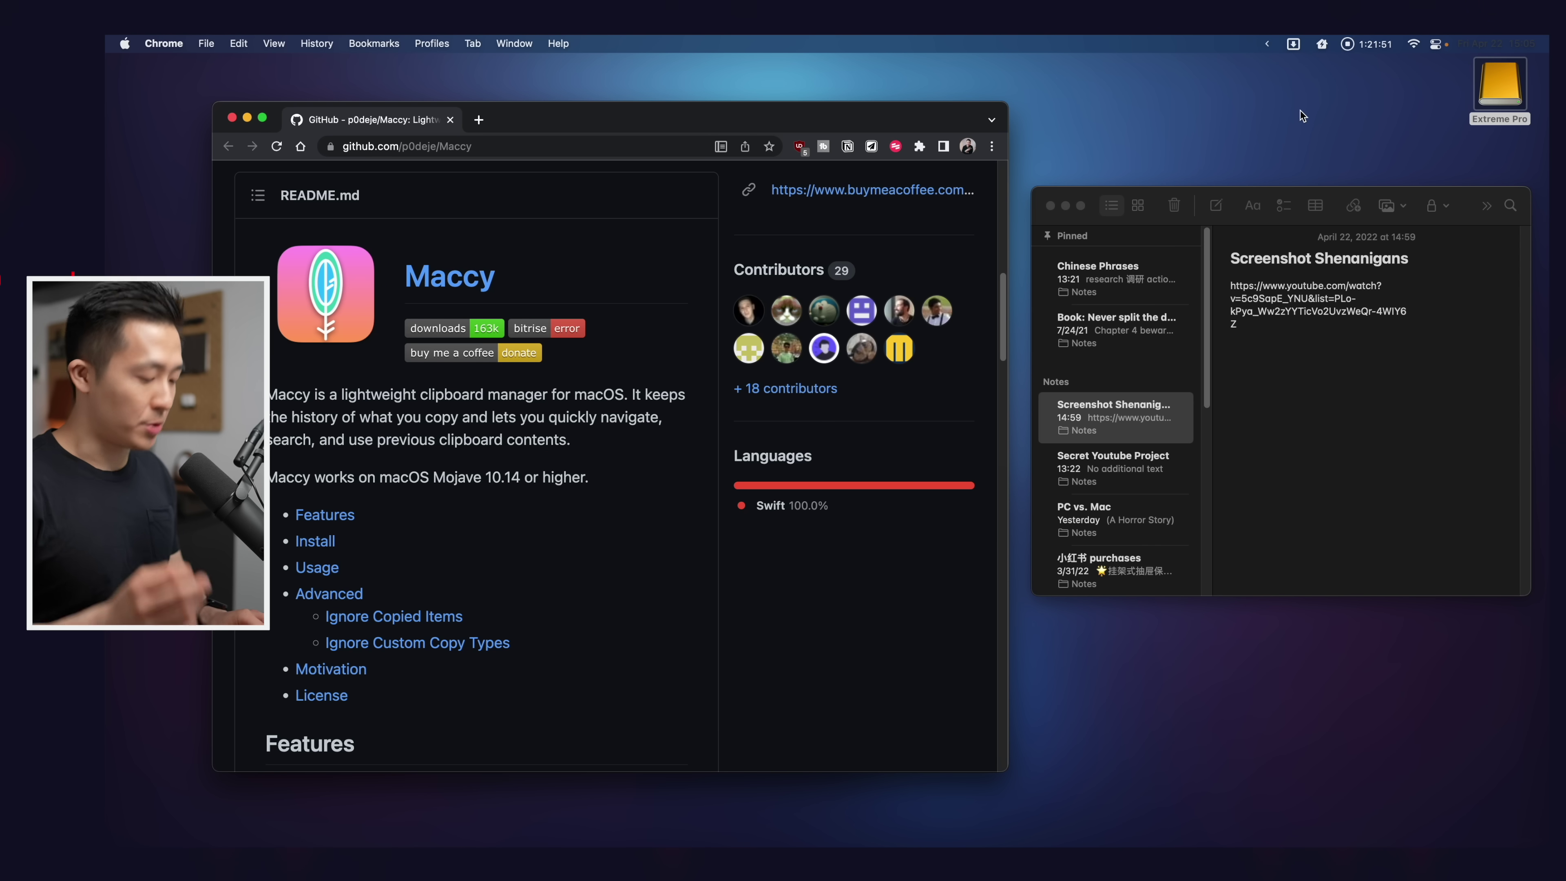
# Screenshot the area covering the browser and notes, then open Maccy's history showing the new capture
pyautogui.press('super+shift+s')
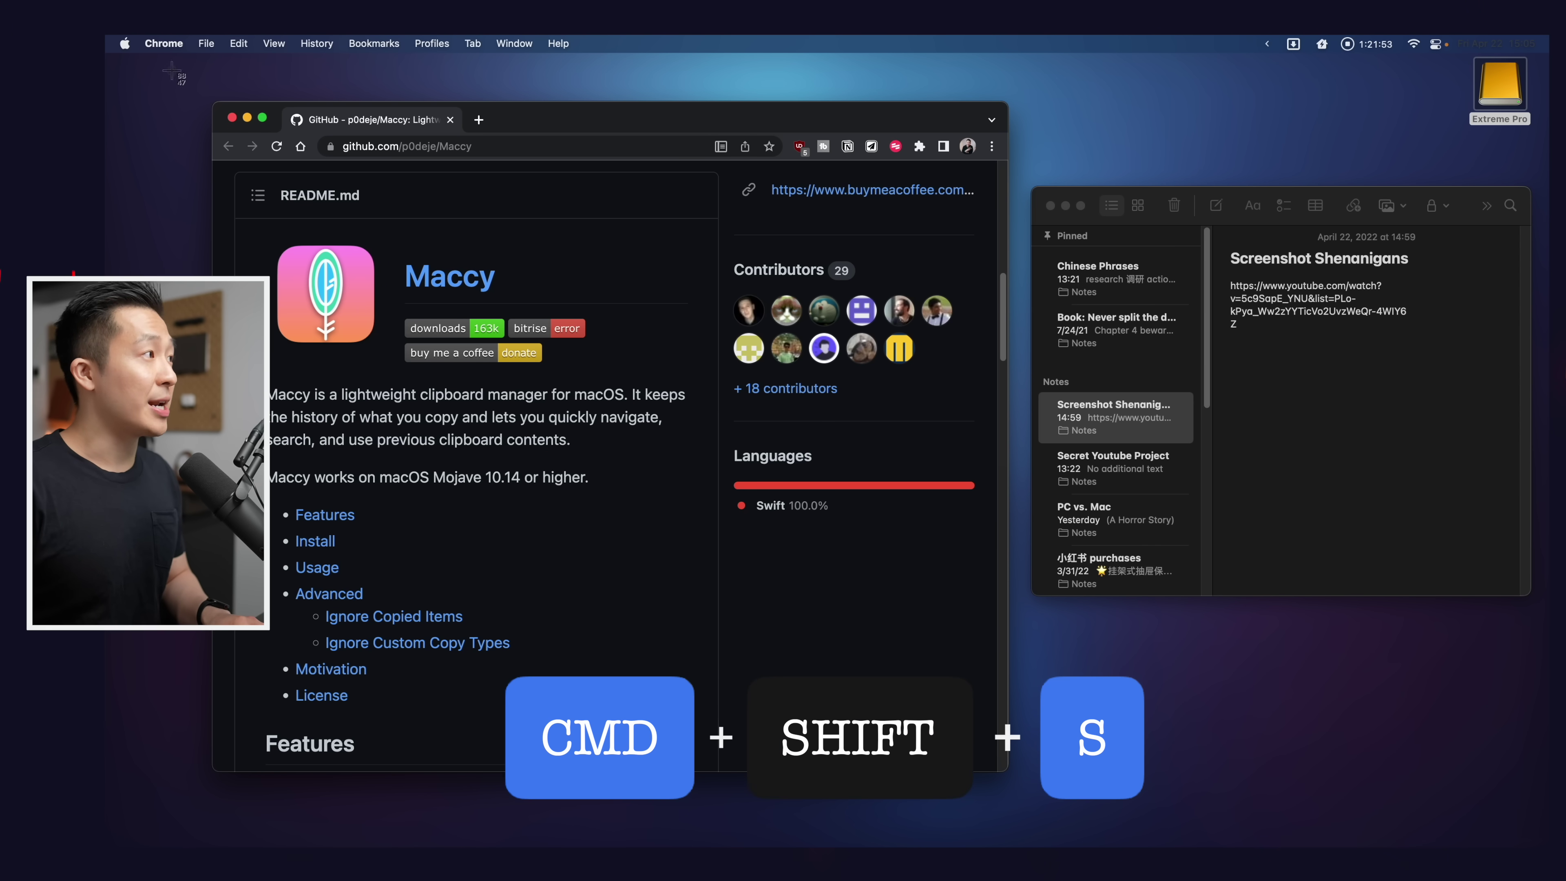
pyautogui.moveTo(199, 93); pyautogui.dragTo(1544, 847)
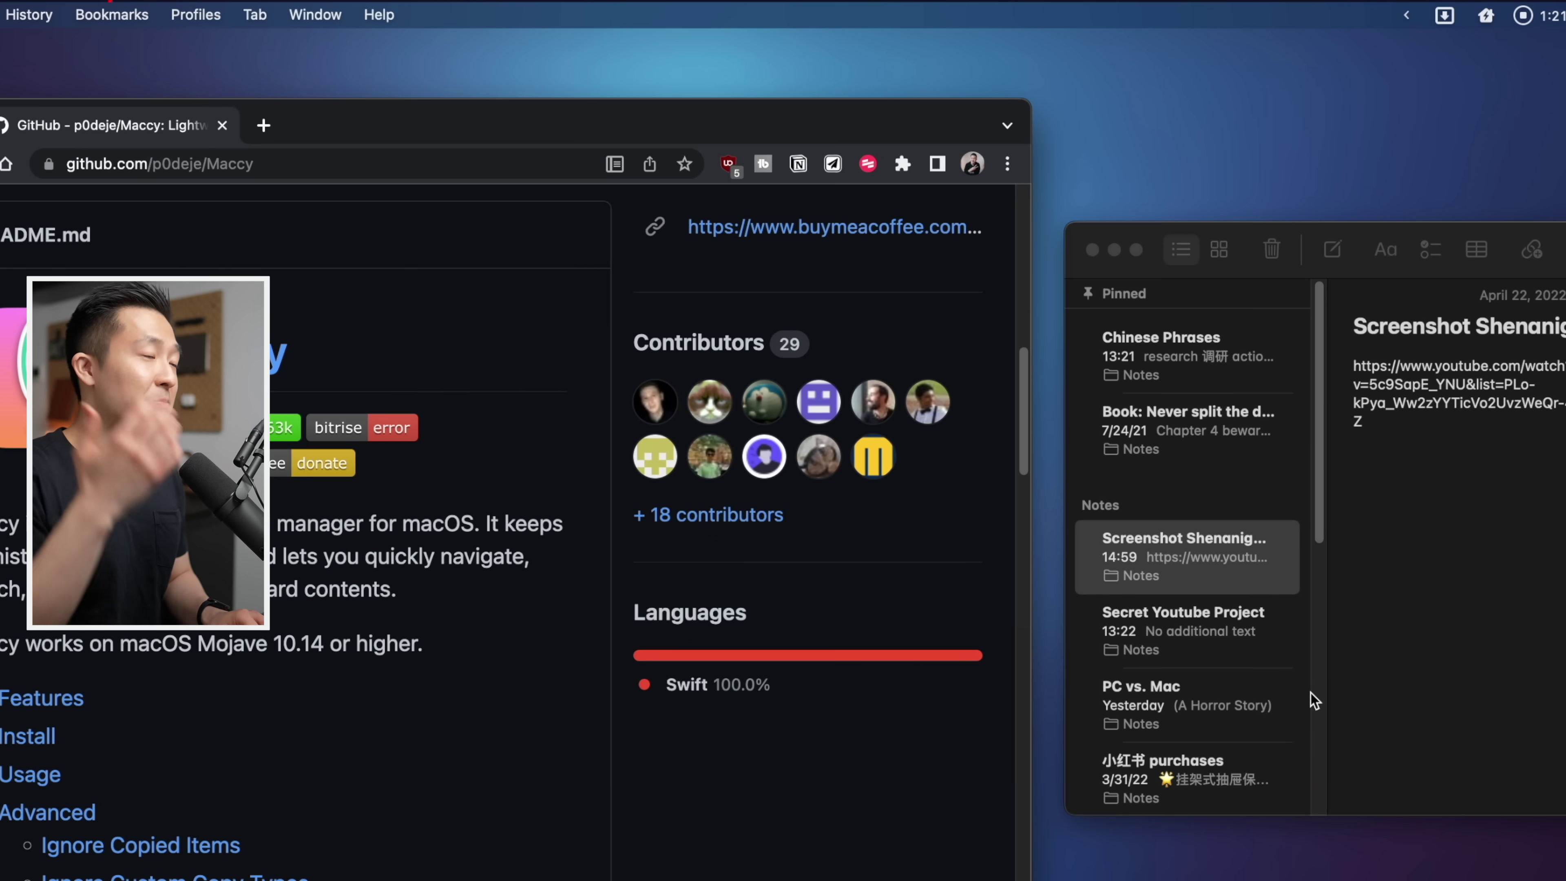
pyautogui.press('super+shift+c')
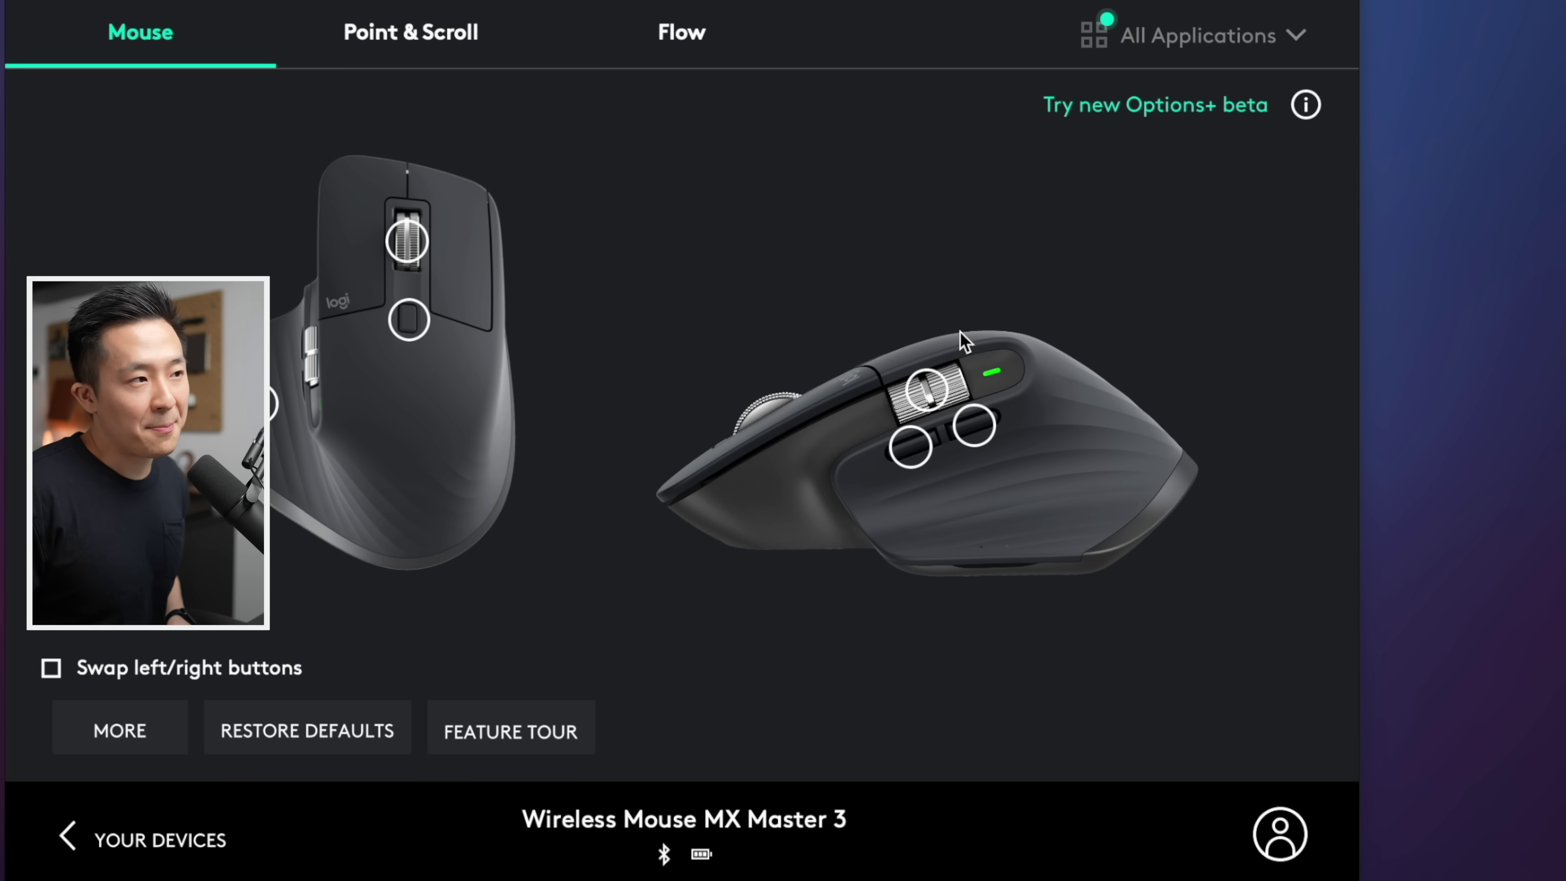
# Try the MX Master 3 button mapped to Show desktop (F11) to briefly reveal the desktop
pyautogui.press('F11')
pyautogui.press('F11')
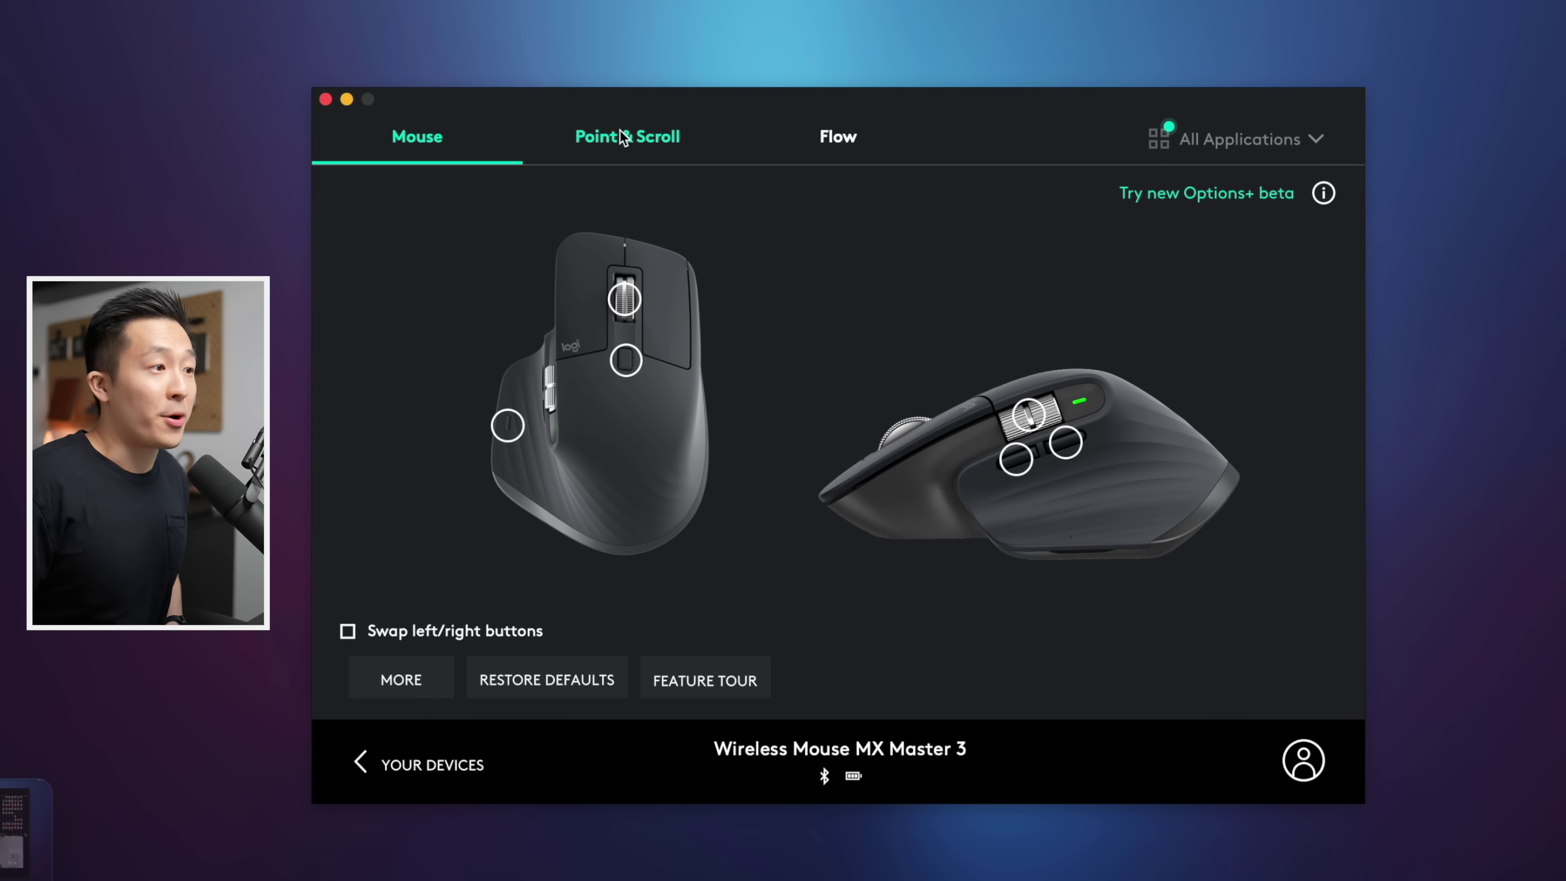
# Switch Logi Options to the Point & Scroll tab for the MX Master 3
pyautogui.click(624, 137)
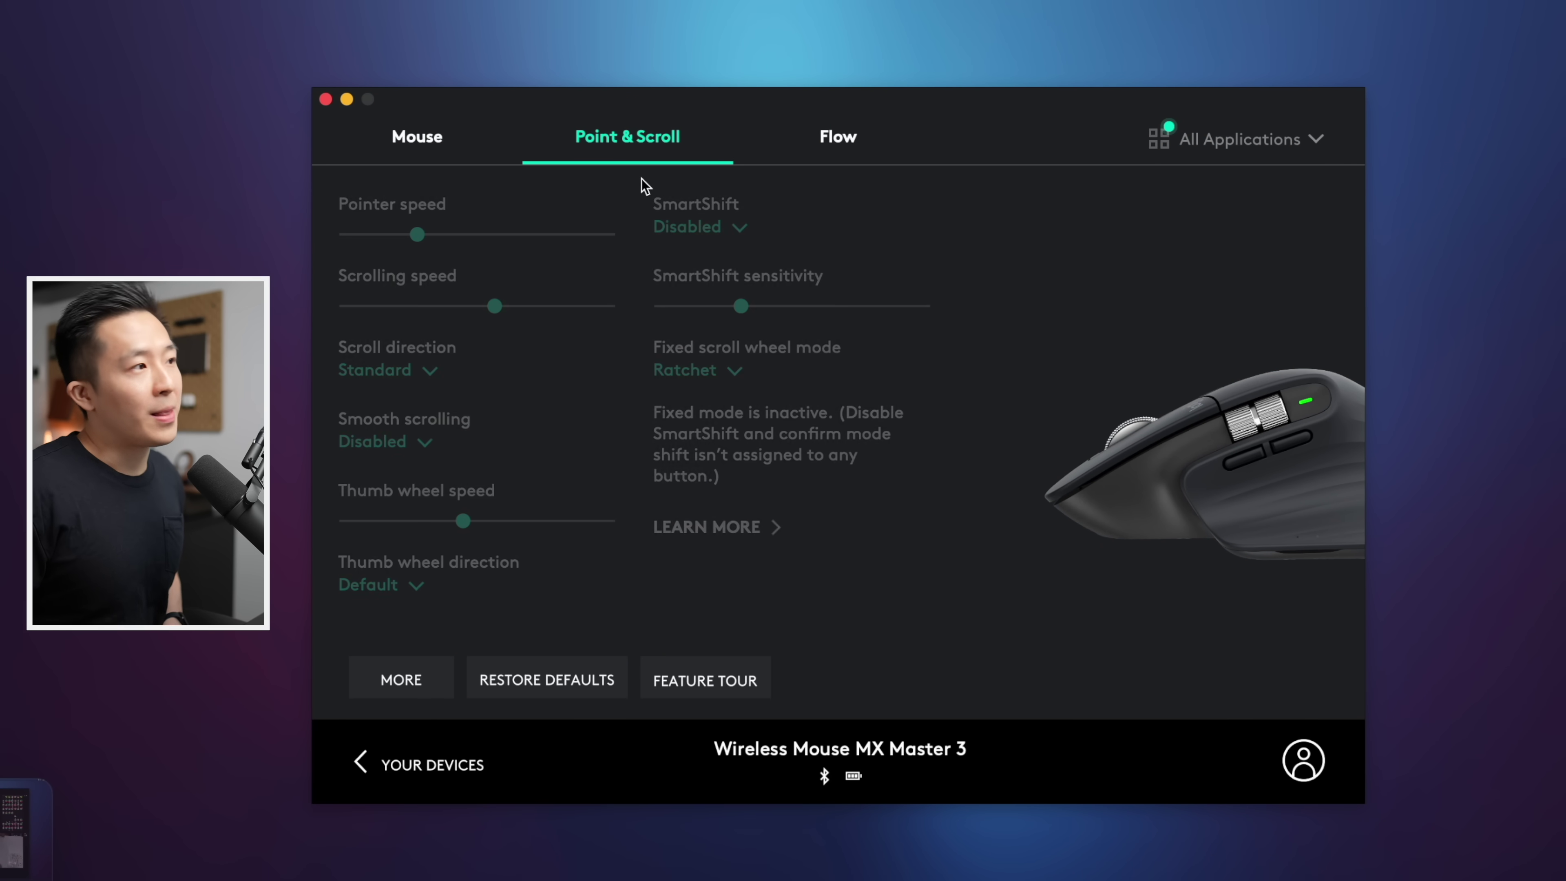